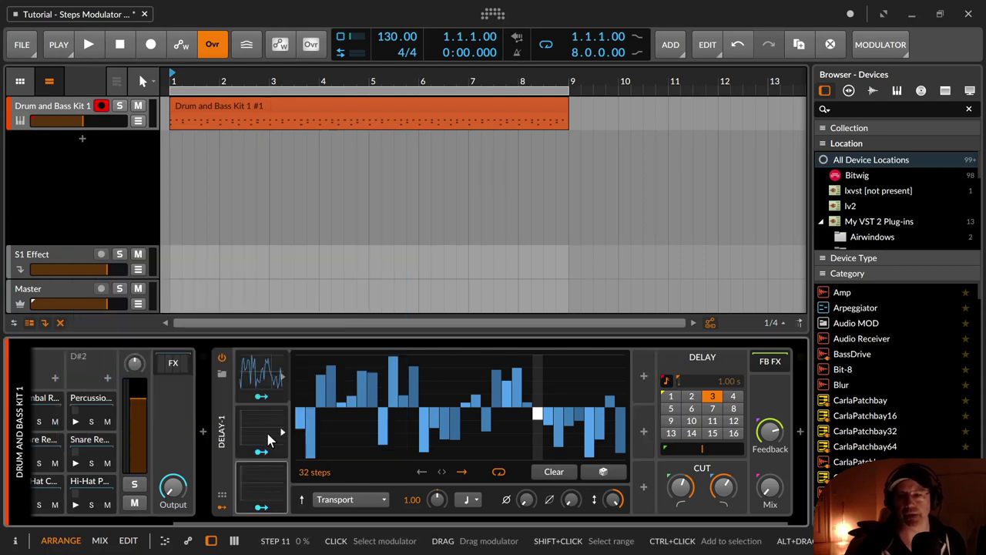
Step: View the step patterns of the Delay-1 device's three modulators, ending on the first one
left_click(266, 429)
left_click(265, 473)
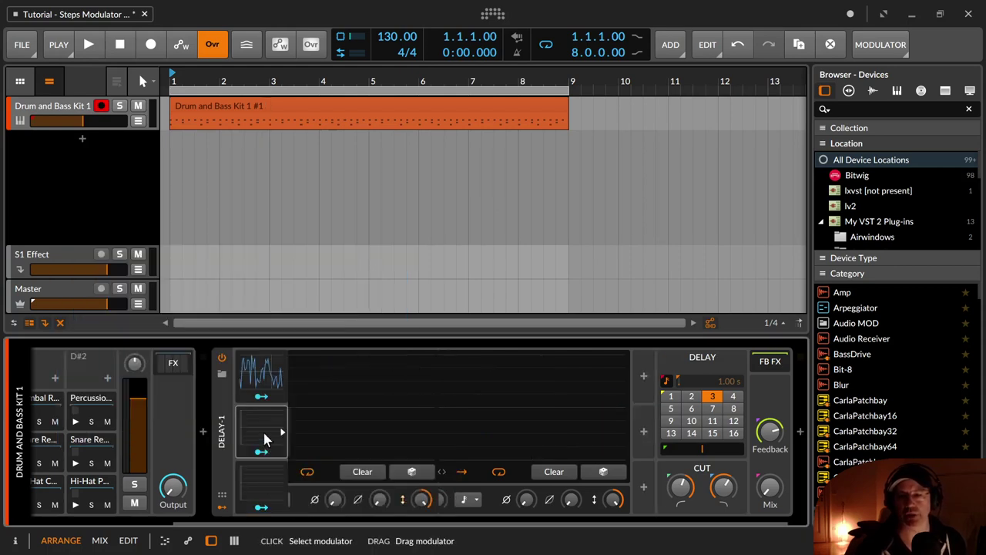
left_click(262, 383)
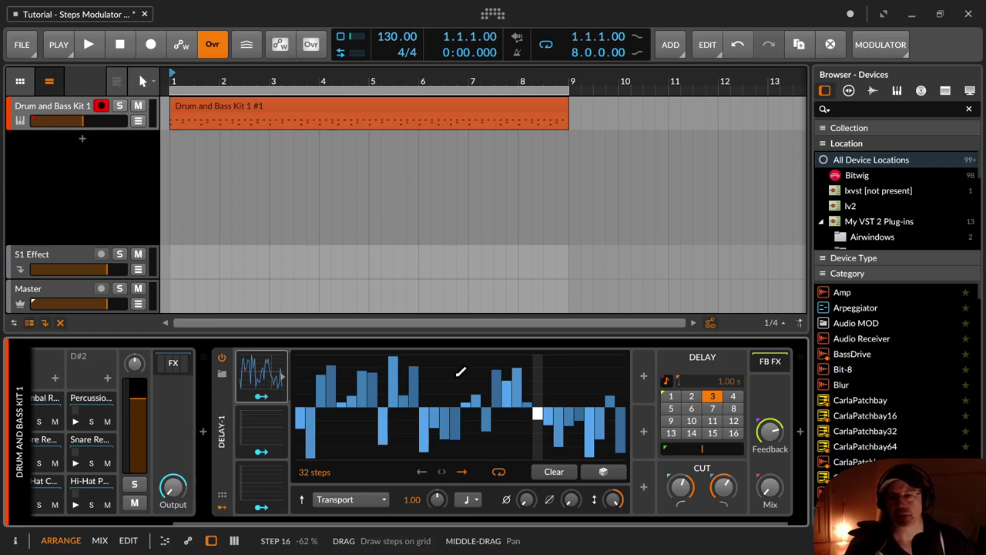
Step: Look up the built-in help for the Delay-1 device and close it
left_click(225, 438)
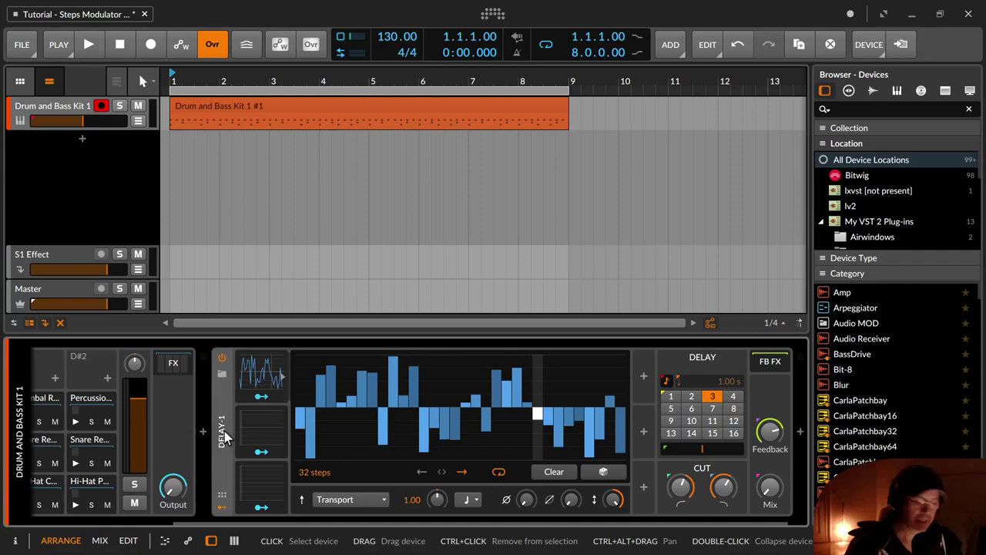
key("F1")
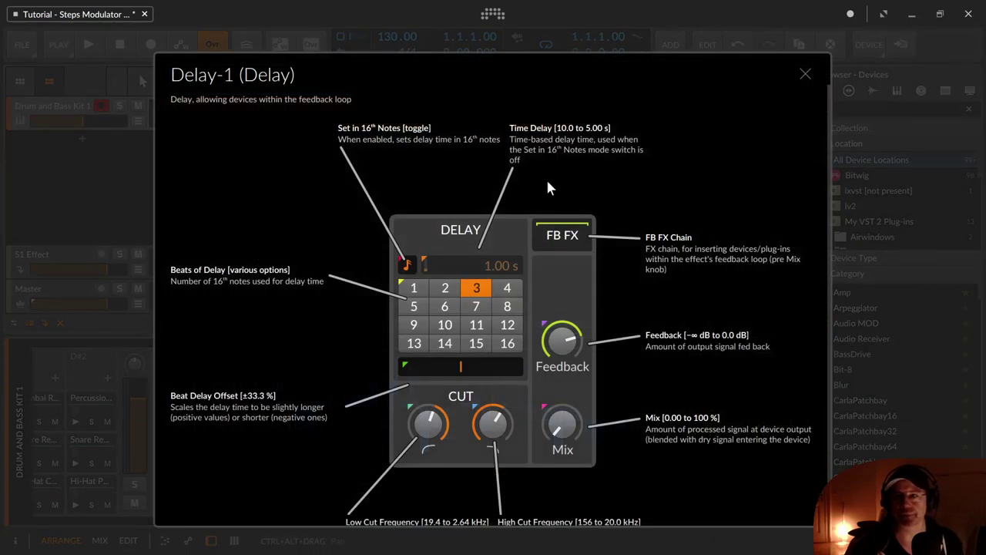
left_click(805, 75)
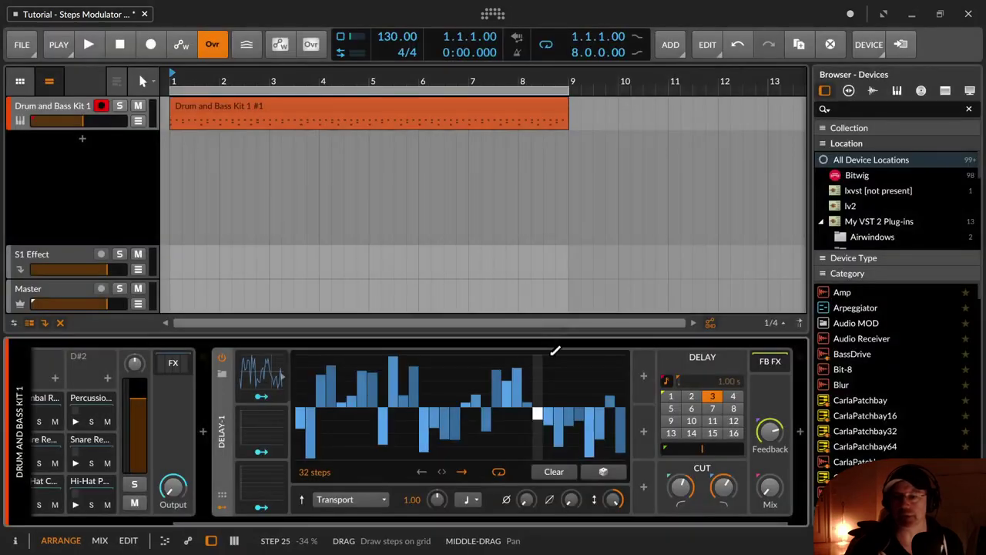
Step: Read through the built-in help for the first Steps modulator, including its parameter descriptions, and close it
left_click(258, 374)
key("F1")
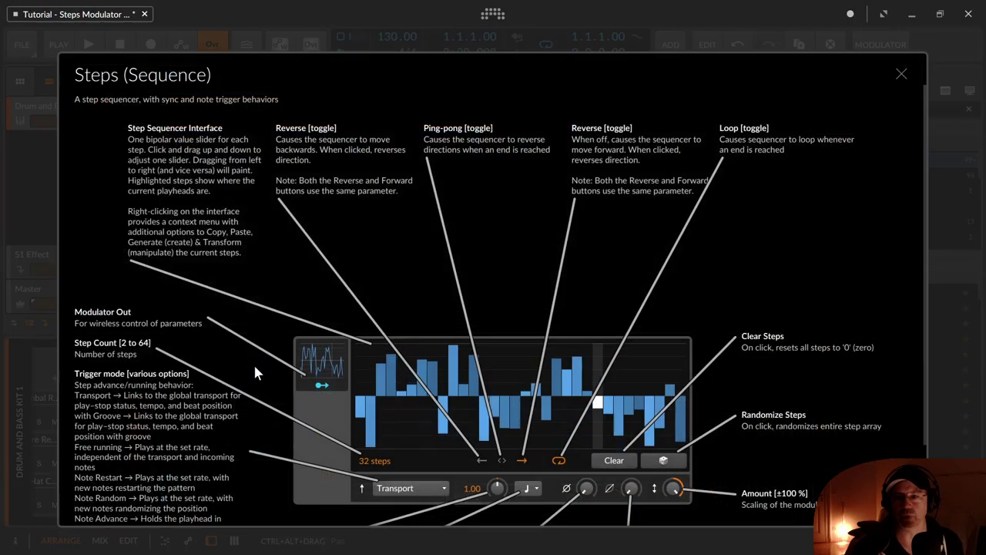
scroll(318, 204, "down", 3)
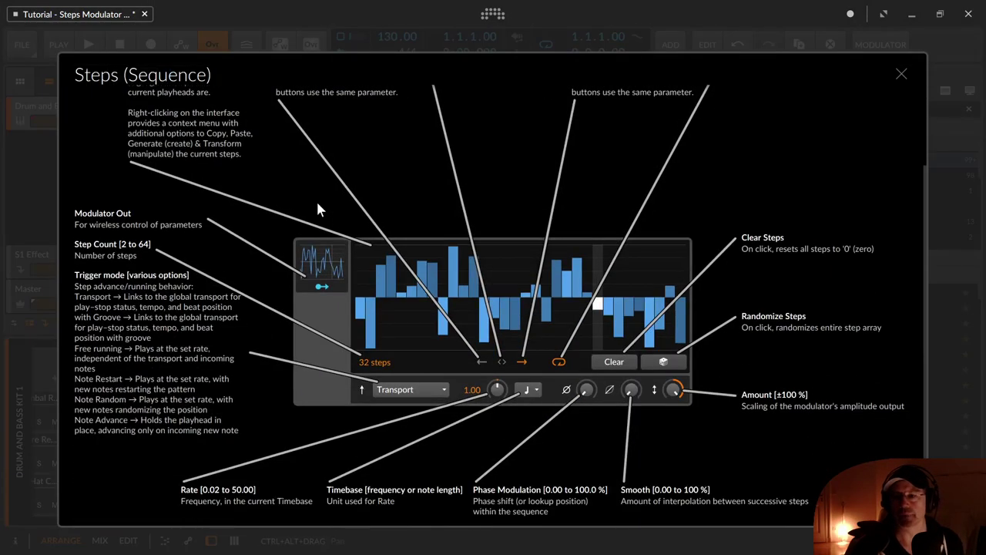
scroll(319, 206, "up", 3)
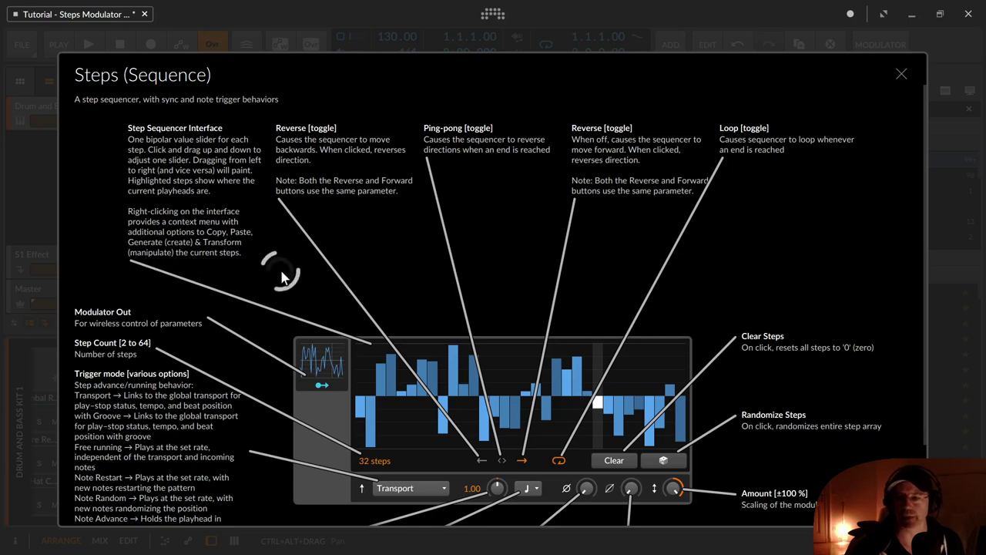
left_click(406, 266)
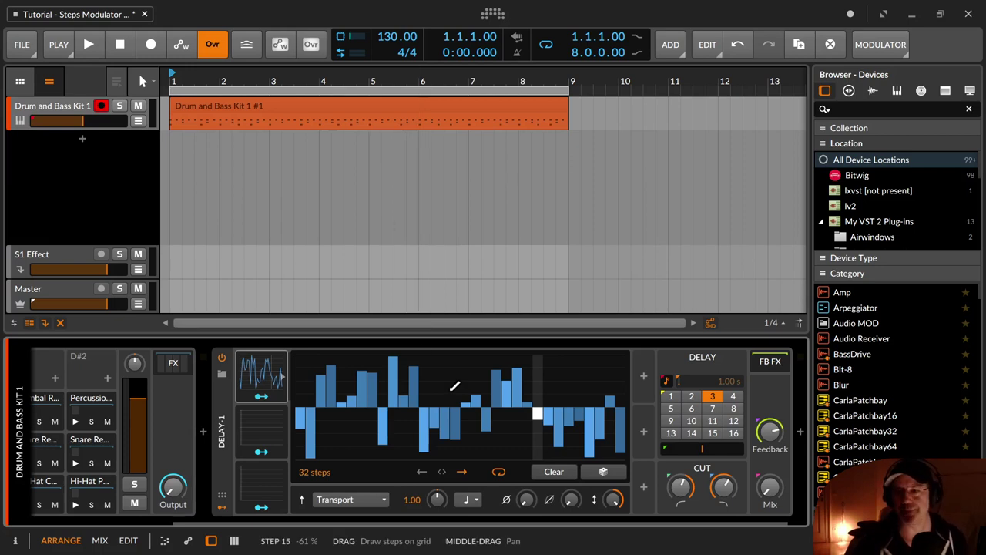
Step: Randomize the first modulator's 32-step pattern repeatedly to produce a new set of step values
left_click(605, 472)
left_click(607, 473)
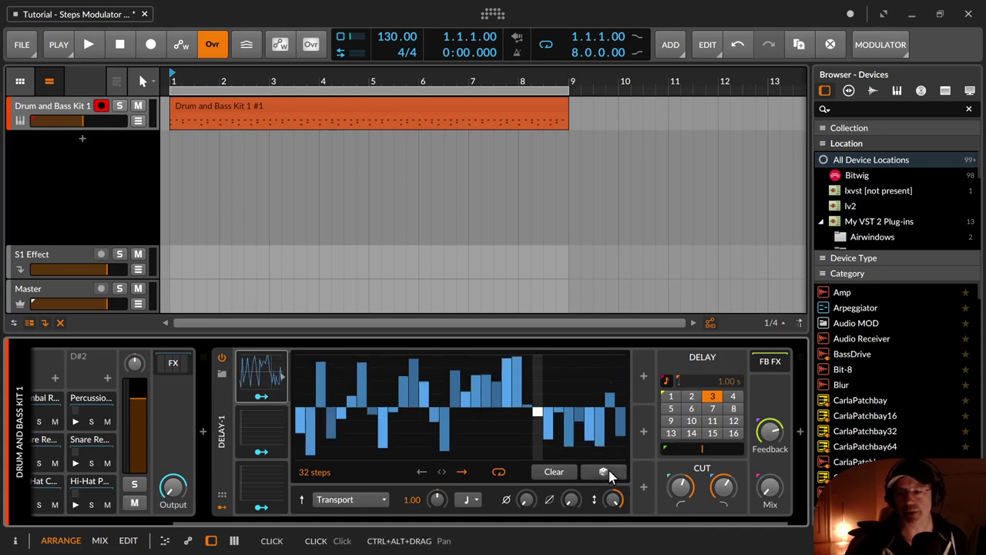
left_click(604, 473)
left_click(604, 472)
left_click(604, 472)
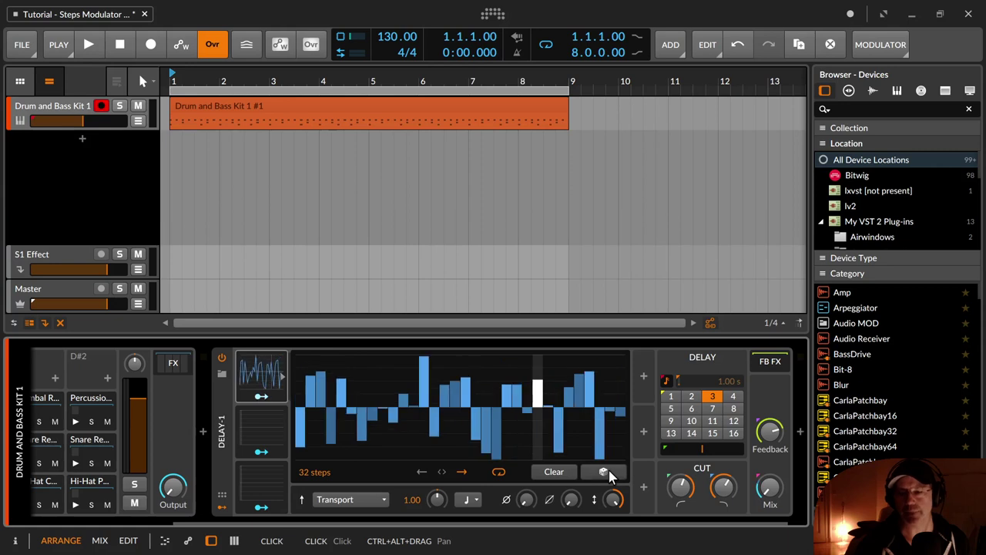
left_click(605, 472)
left_click(605, 472)
left_click(605, 473)
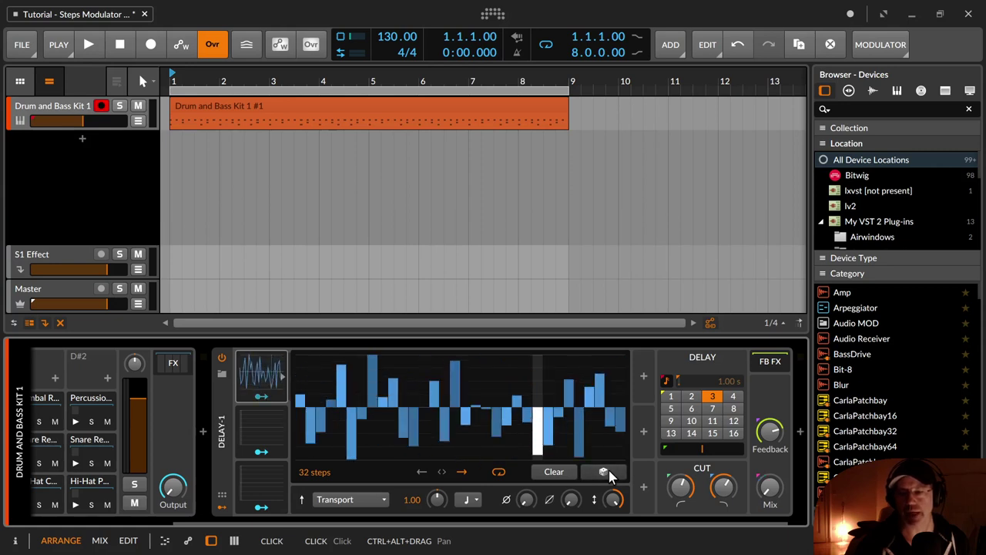
left_click(605, 472)
left_click(605, 473)
left_click(604, 472)
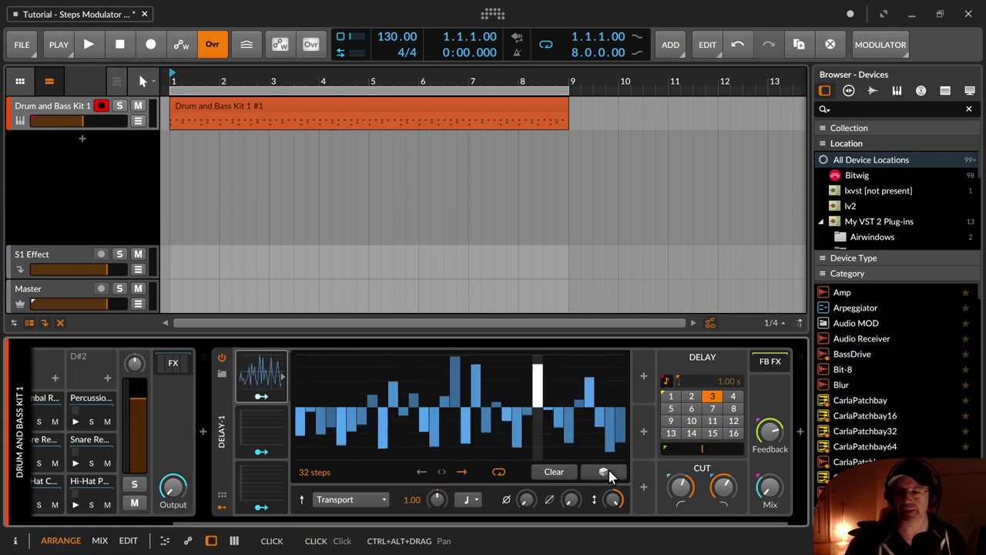
left_click(604, 472)
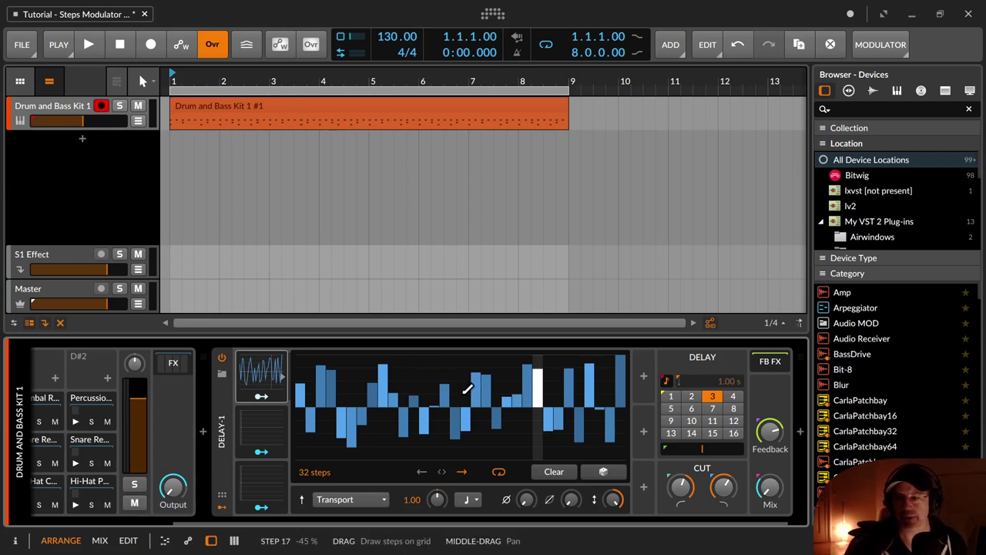
Step: Copy the first modulator's steps and paste them into the second modulator of Delay-1
right_click(401, 378)
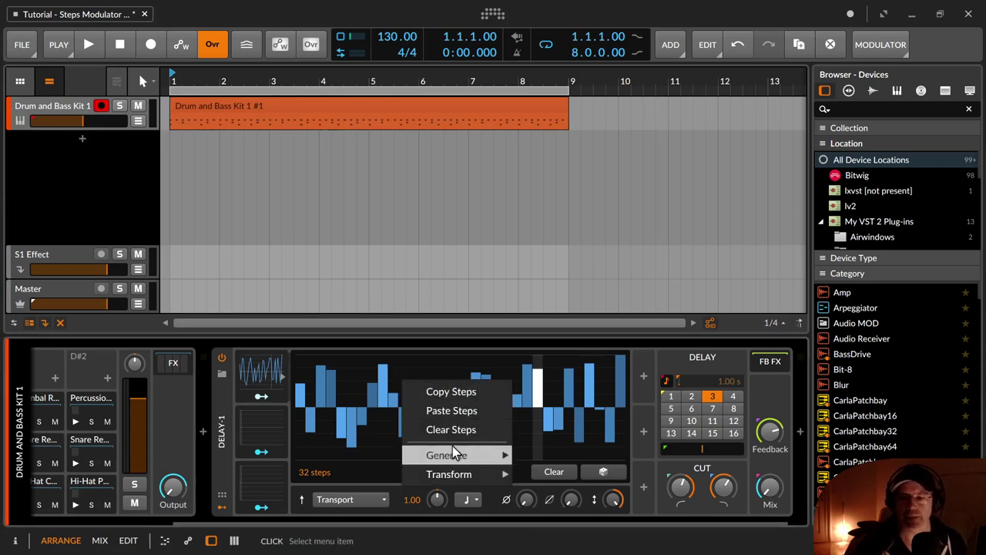
left_click(470, 395)
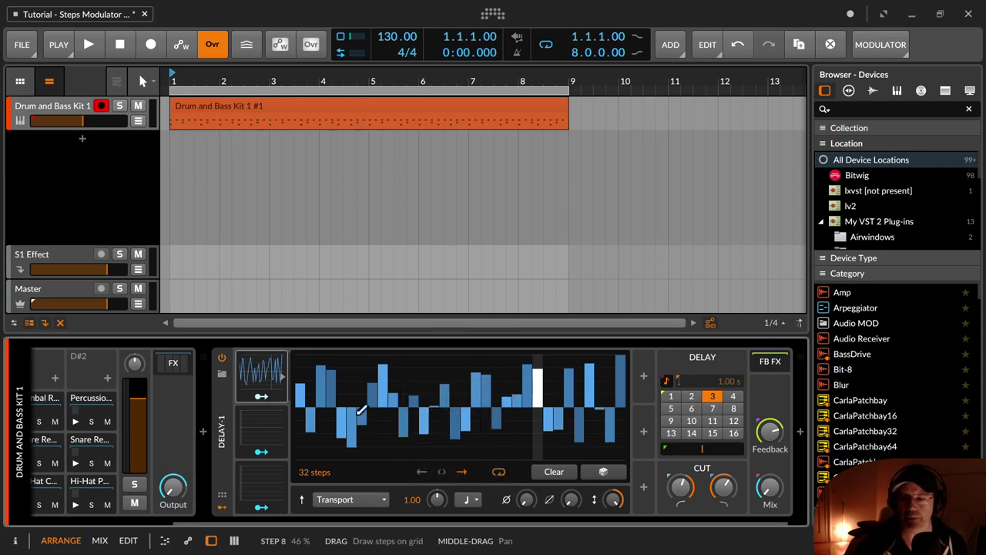
left_click(271, 432)
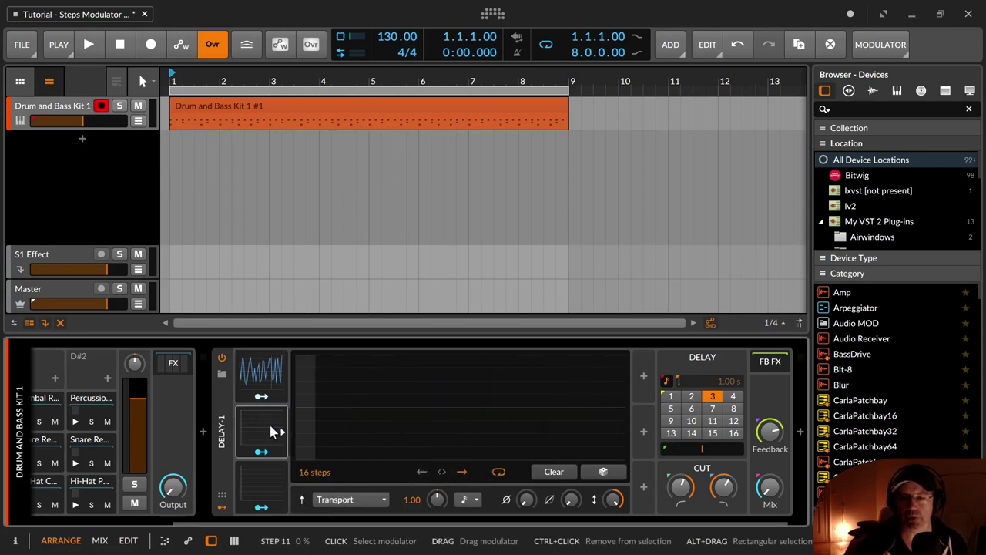
right_click(396, 391)
left_click(421, 421)
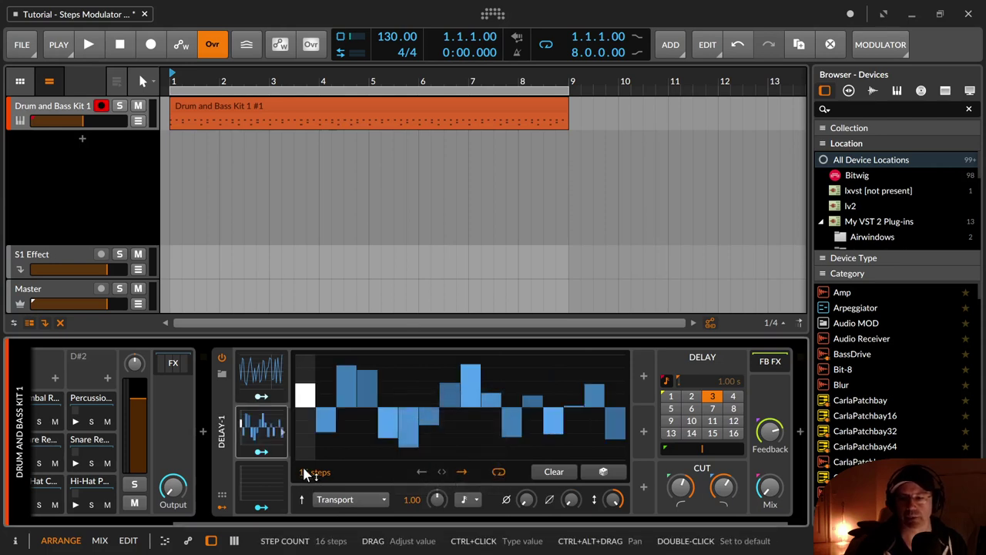
Step: Set the third modulator's step count to 32 and paste the copied steps into it
left_click(262, 376)
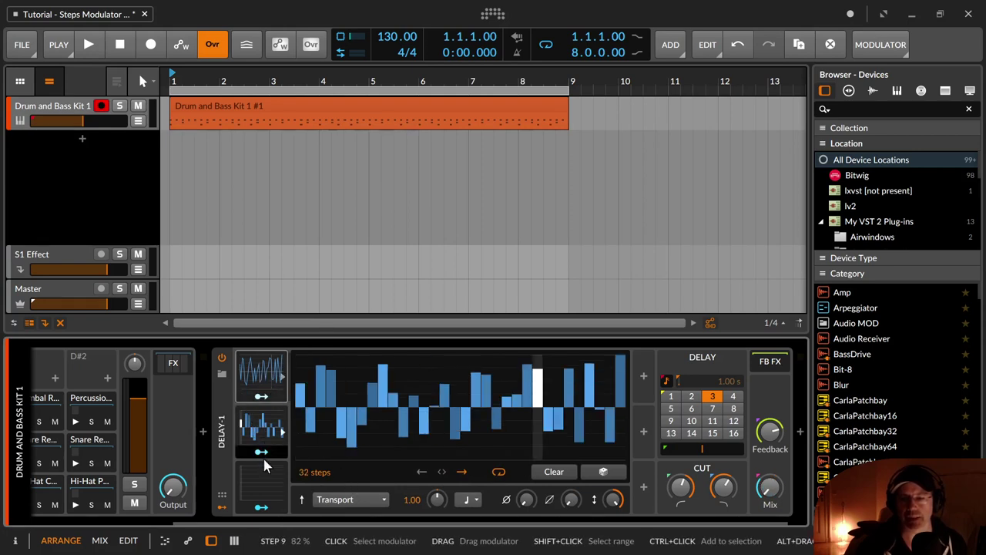
left_click(265, 479)
left_click_drag(310, 474, 310, 452)
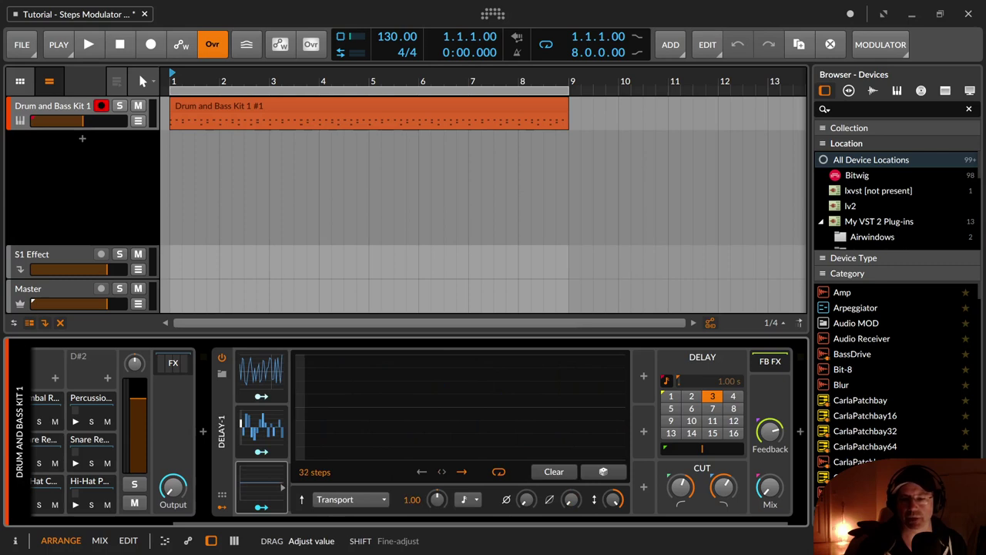
right_click(346, 387)
left_click(376, 412)
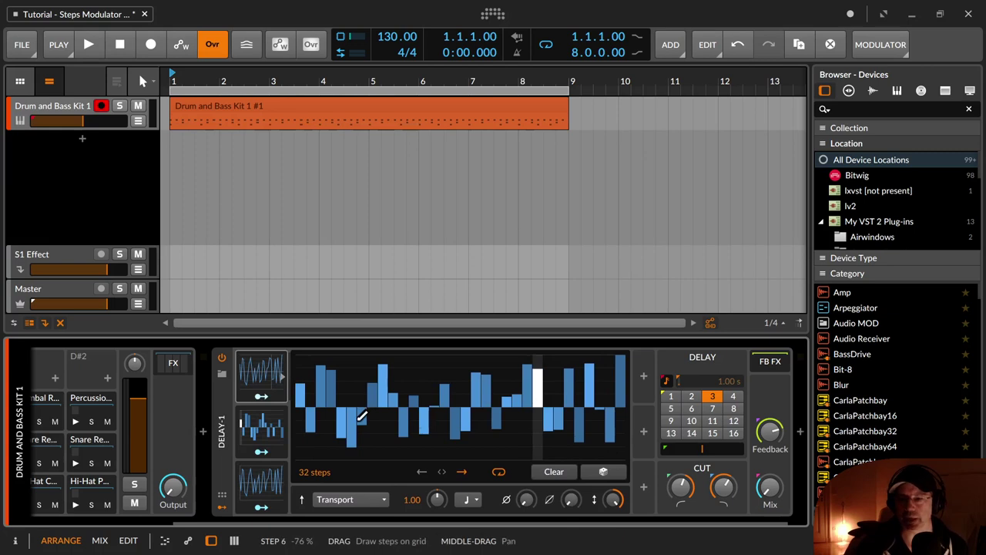
Step: Delete the second and third modulators from Delay-1, keeping only the first Steps modulator
left_click(257, 380)
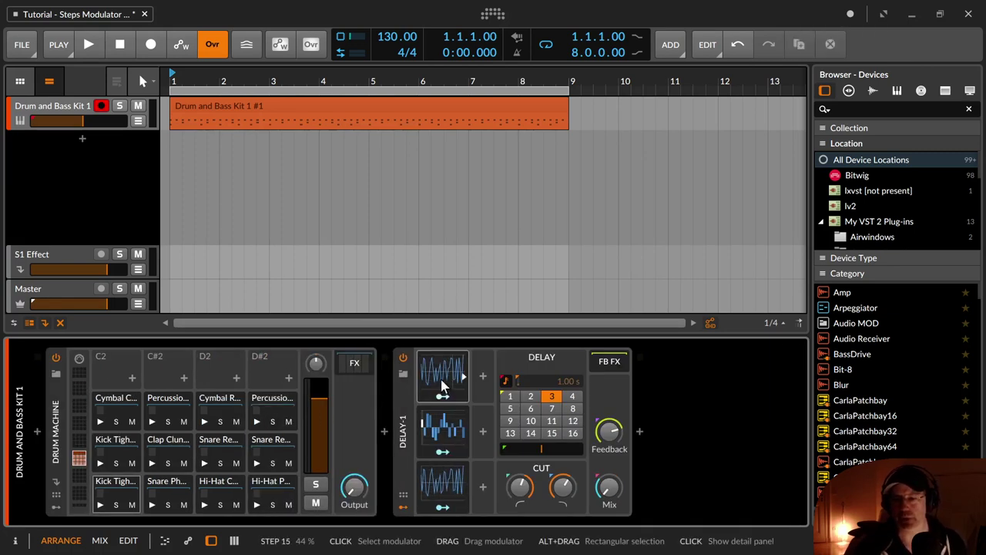
left_click(456, 421)
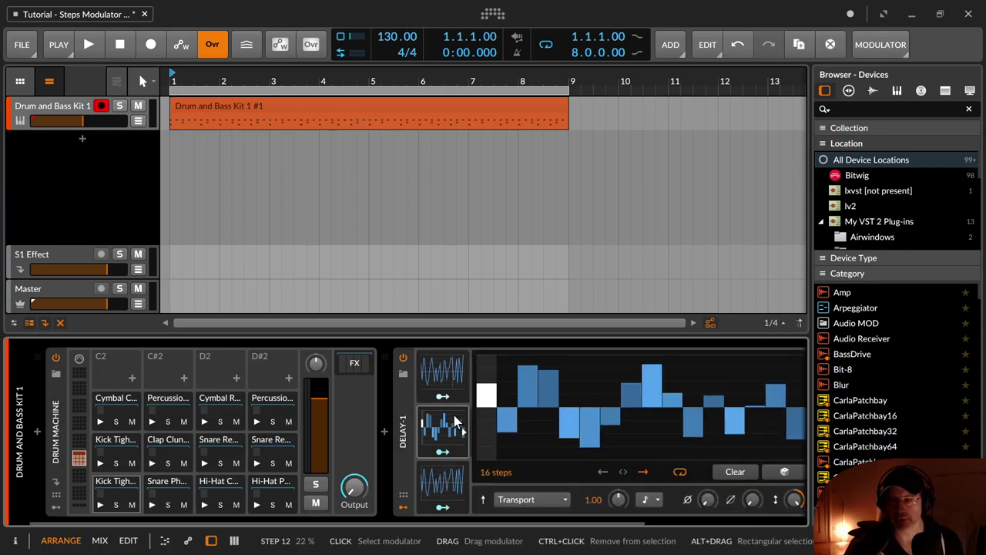
key("Delete")
left_click(446, 483)
key("Delete")
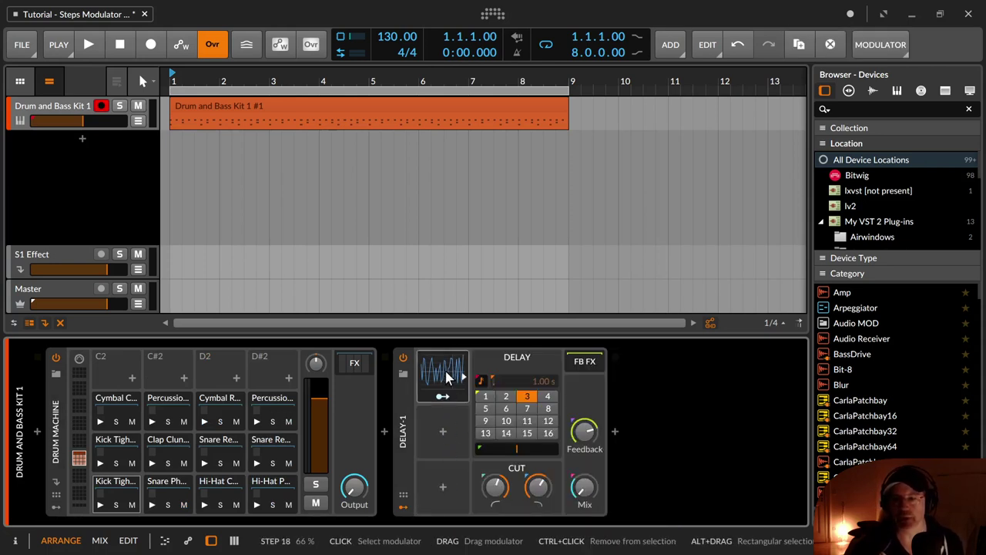
Step: Duplicate the first Steps modulator into the empty slot below it and compare both patterns
left_click_drag(448, 374, 443, 435)
left_click(441, 432)
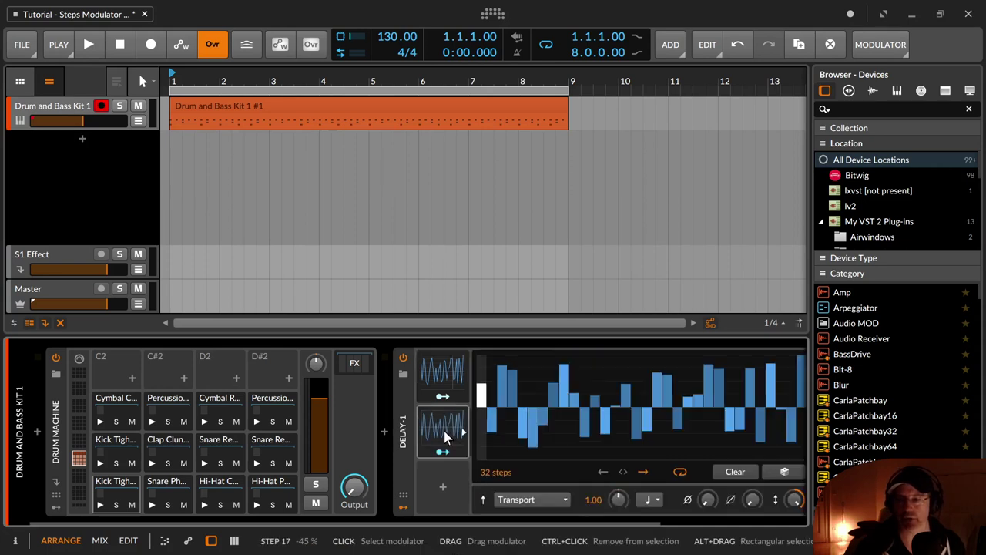
left_click(438, 383)
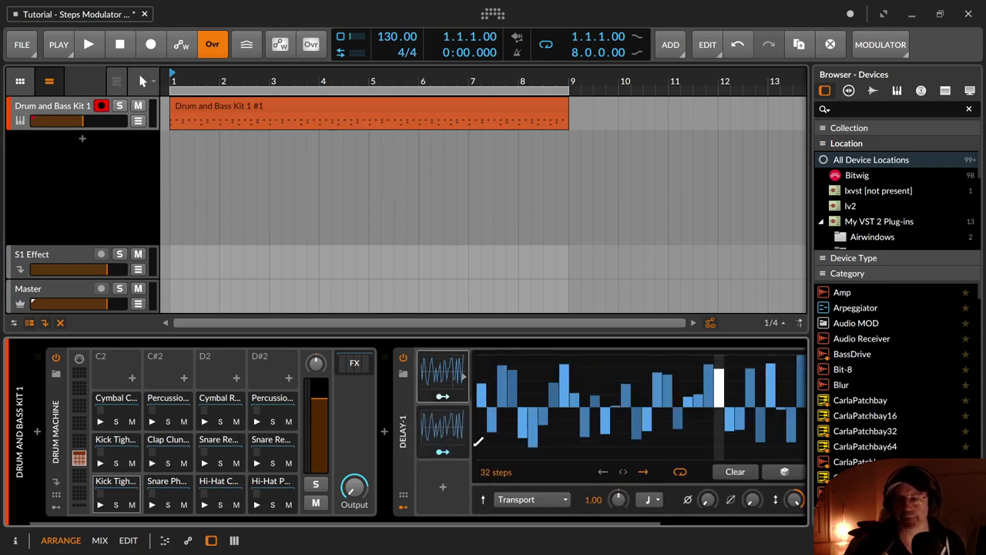
Step: Clear all steps of the second modulator and undo the clearing
left_click_drag(423, 433, 227, 402)
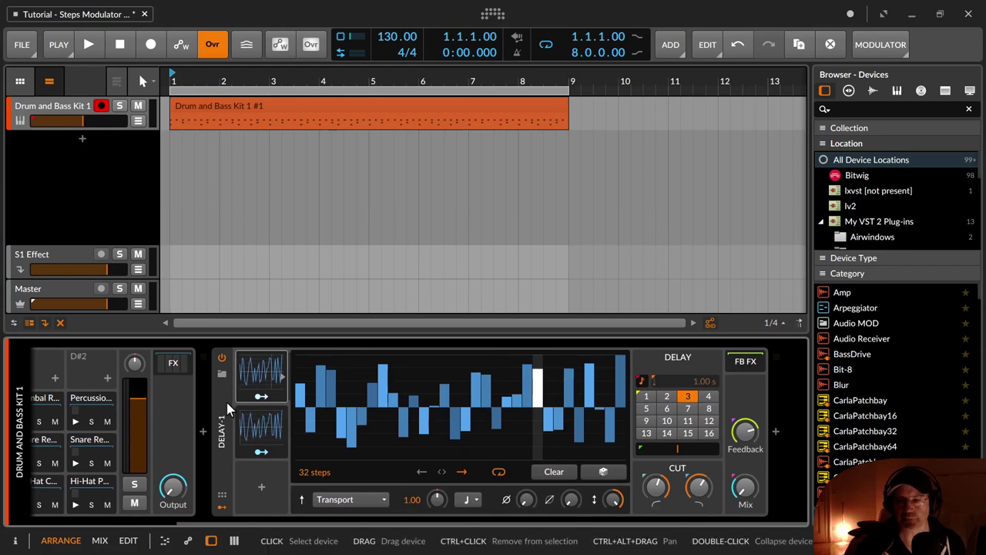
right_click(351, 378)
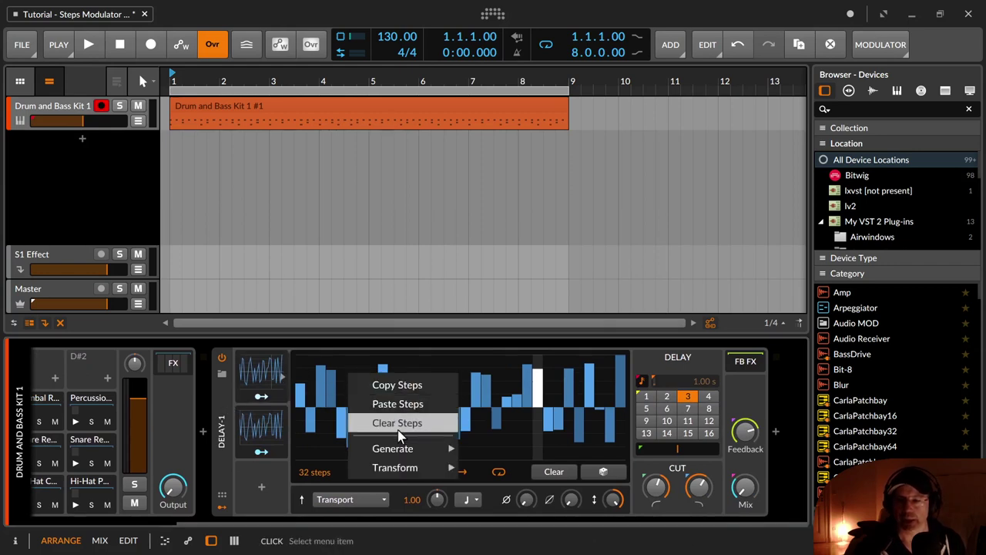
left_click(270, 422)
left_click(265, 432)
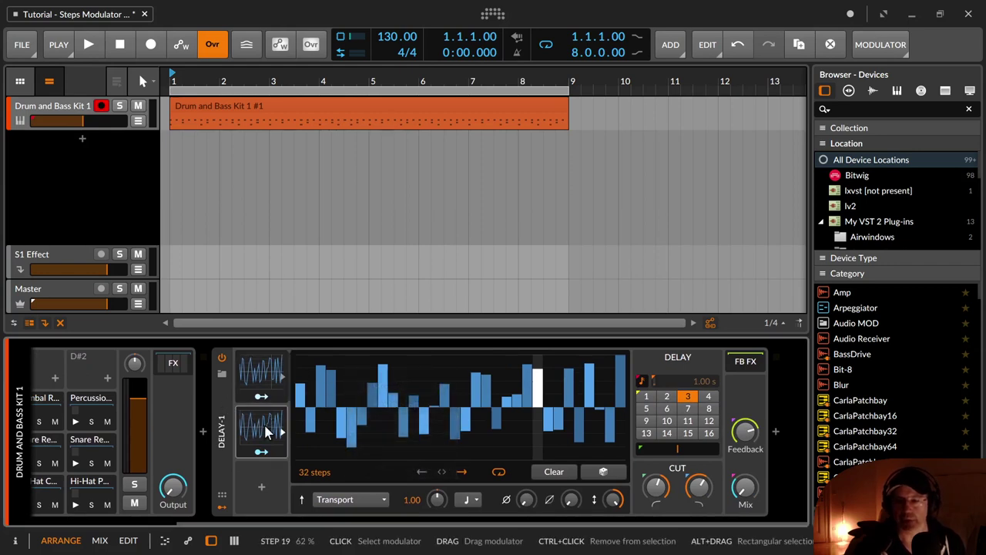
right_click(363, 391)
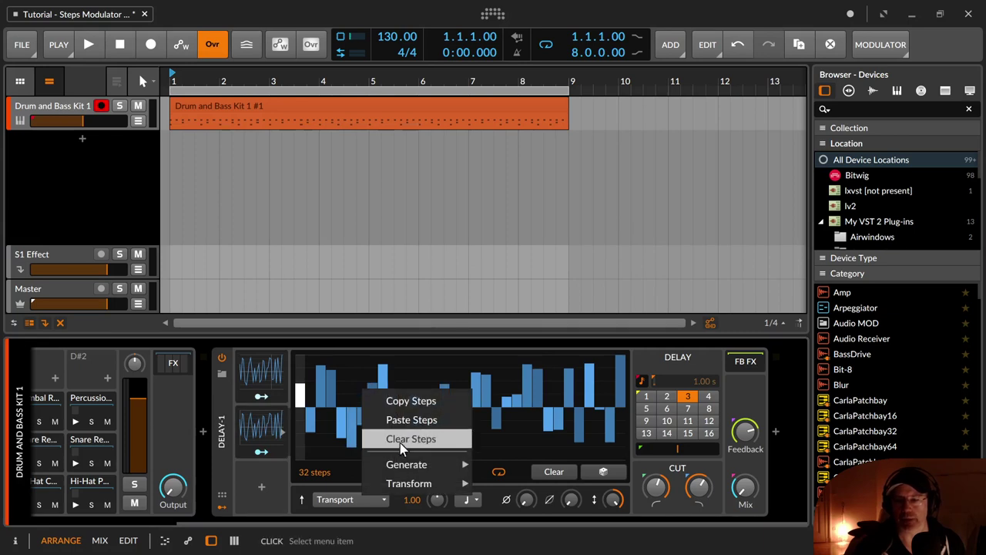
left_click(407, 436)
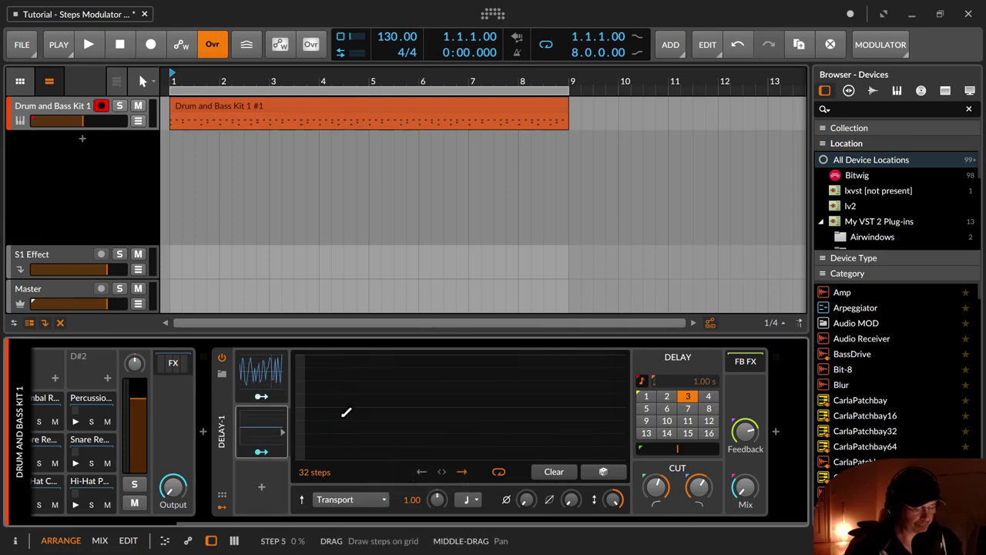
key("ctrl+z")
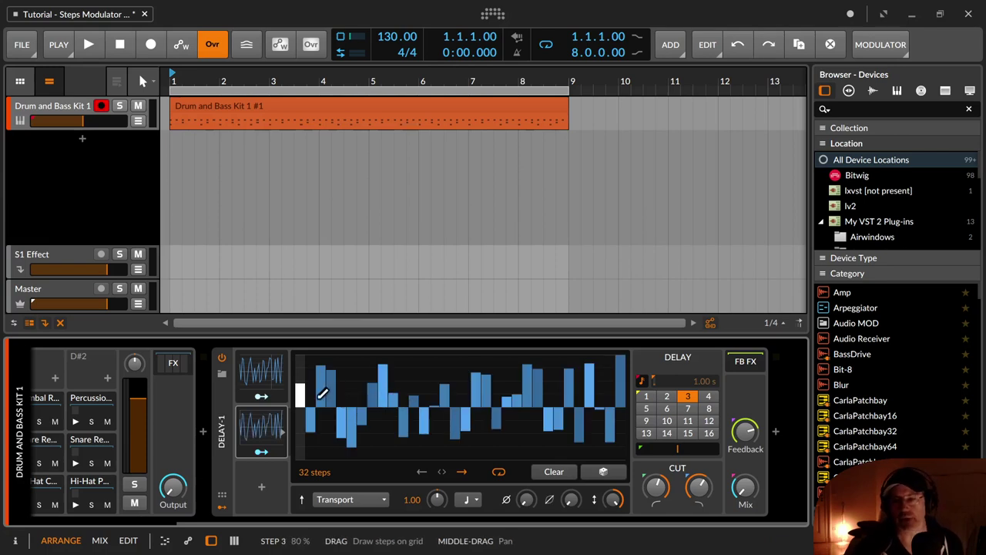
Step: Draw a flat line at 0 % across all 32 steps of the second modulator
left_click_drag(323, 394, 632, 397, "shift")
left_click_drag(437, 428, 308, 392, "shift")
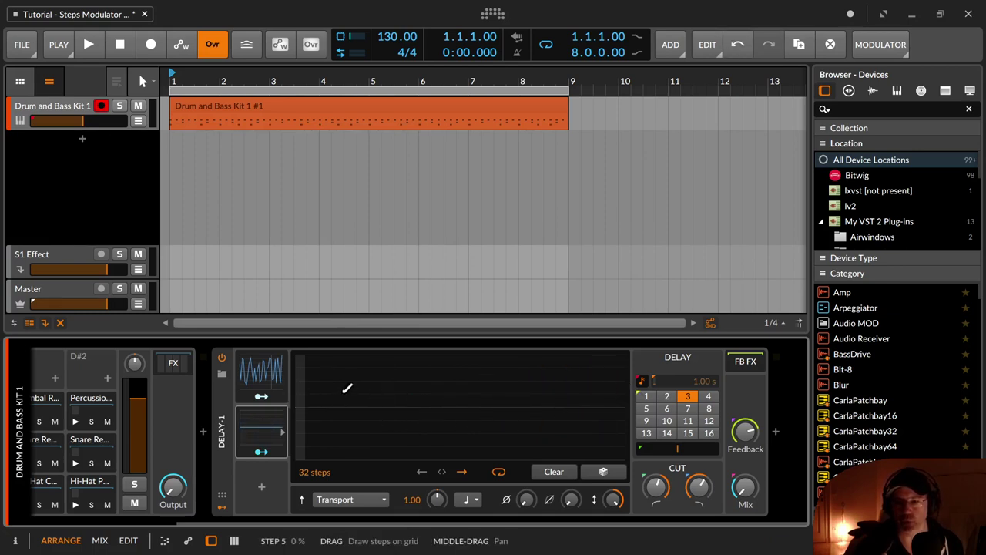
Step: Select the first Steps modulator of Delay-1 and generate a Saw pattern across its steps
left_click(272, 378)
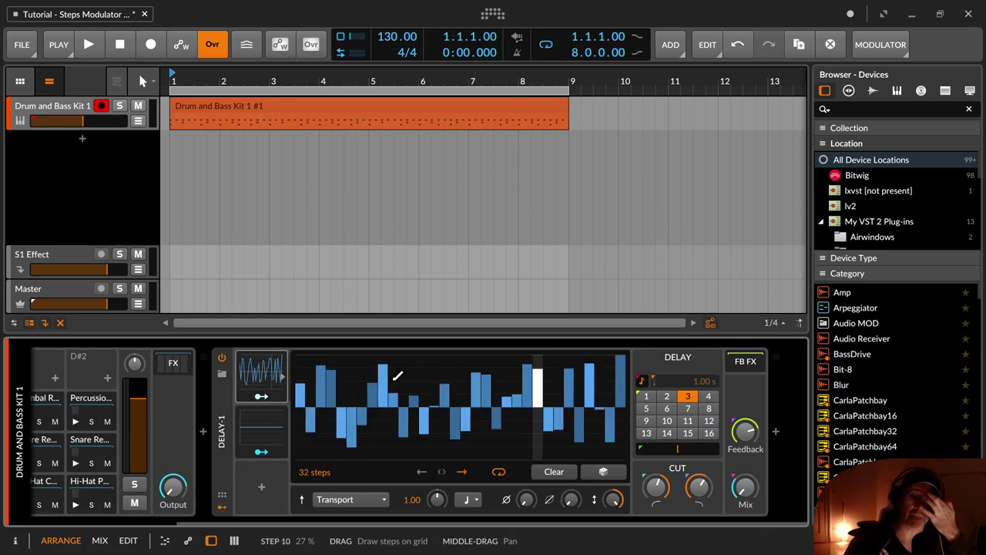
right_click(392, 377)
mouse_move(446, 461)
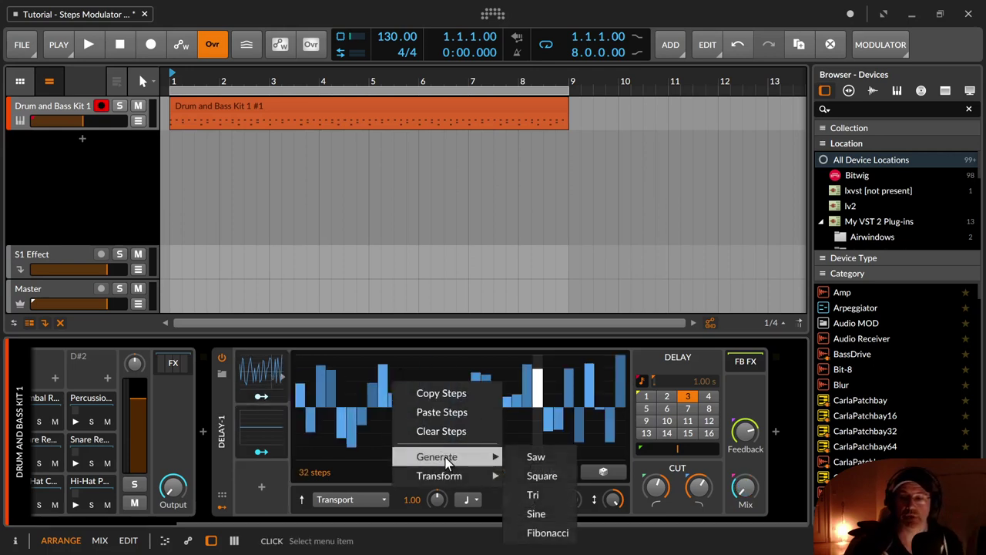
left_click(527, 459)
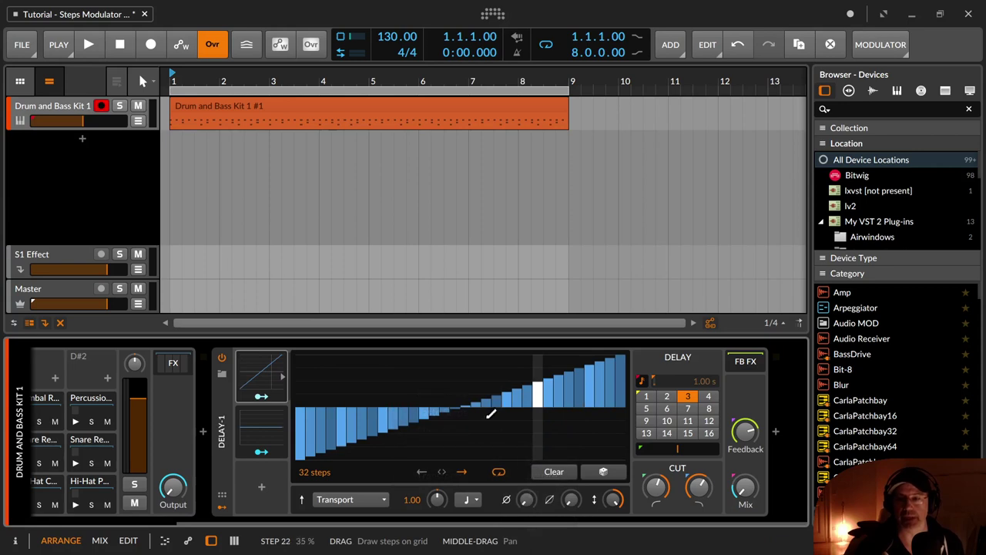
Step: Generate a Square pattern and after it a Tri pattern across the first modulator's steps
right_click(377, 368)
mouse_move(422, 442)
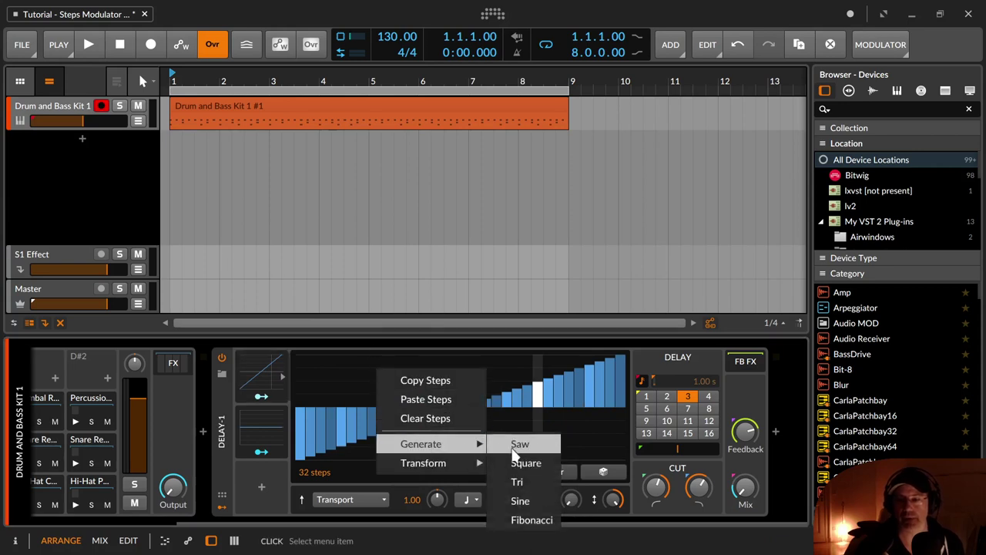
left_click(526, 462)
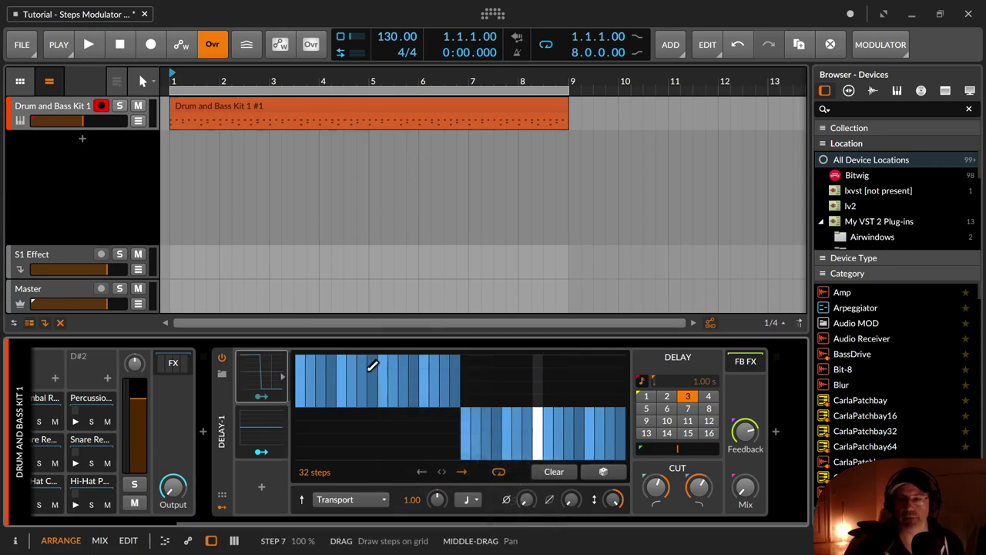
right_click(372, 367)
mouse_move(444, 446)
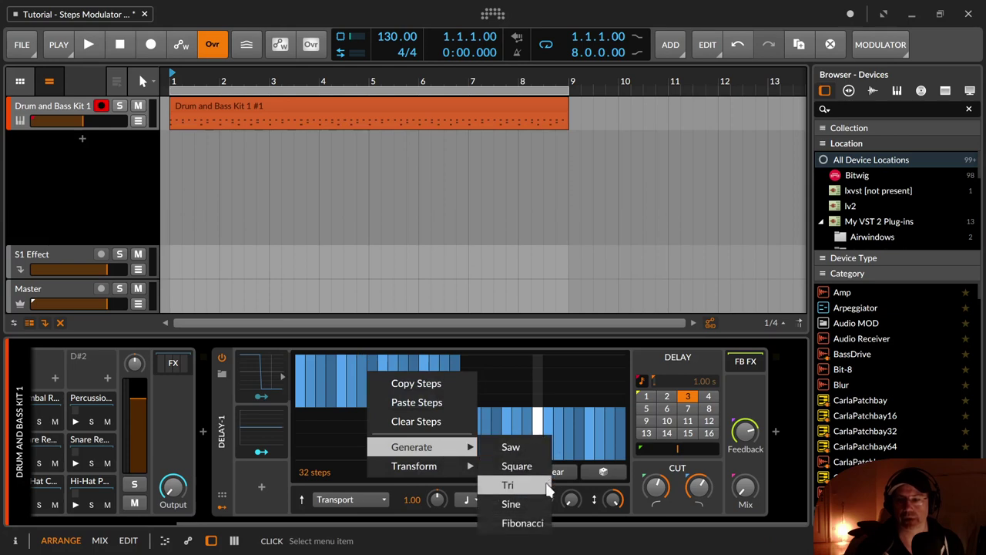
left_click(508, 485)
Step: Generate a Sine pattern and after it a Fibonacci pattern across the first modulator's steps
right_click(357, 380)
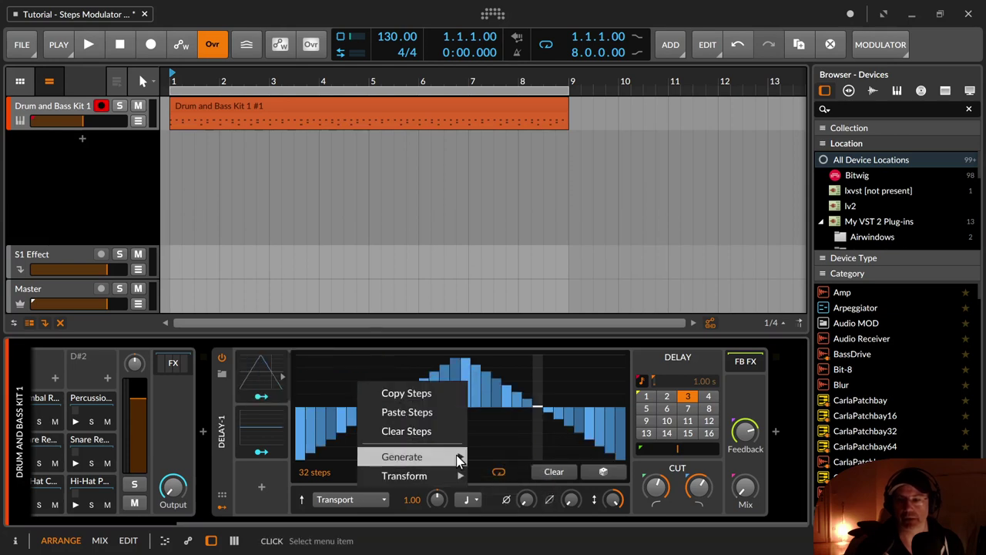
mouse_move(460, 460)
left_click(501, 513)
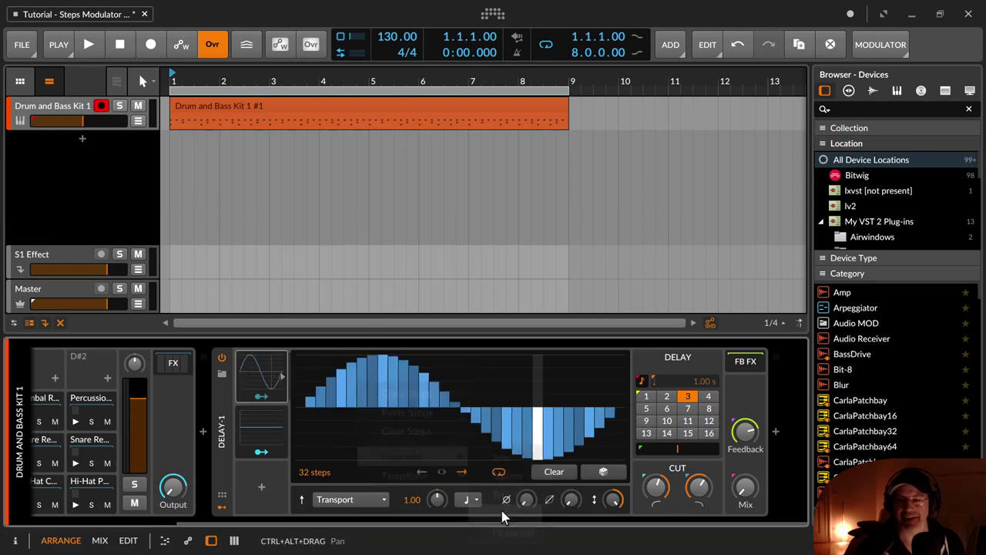
right_click(329, 394)
mouse_move(411, 470)
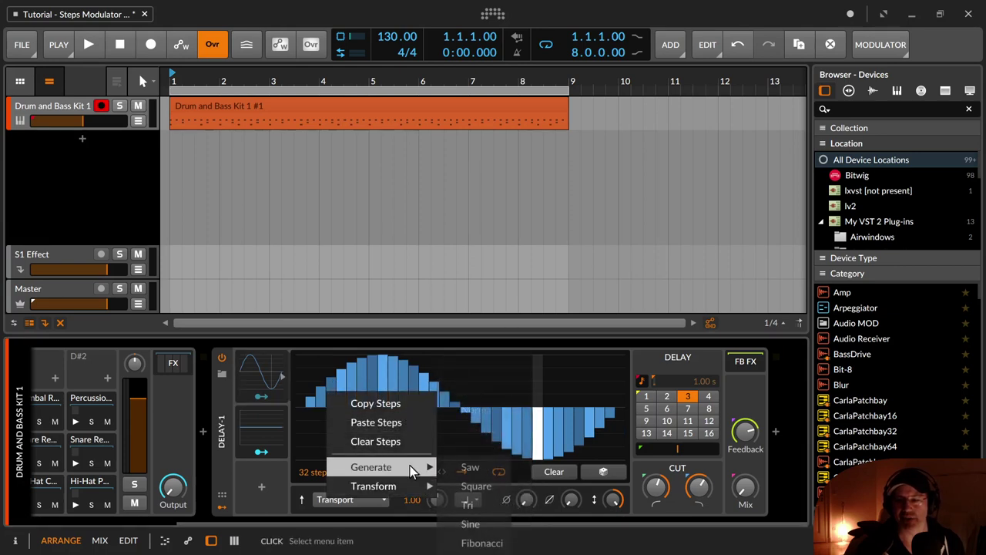
left_click(497, 542)
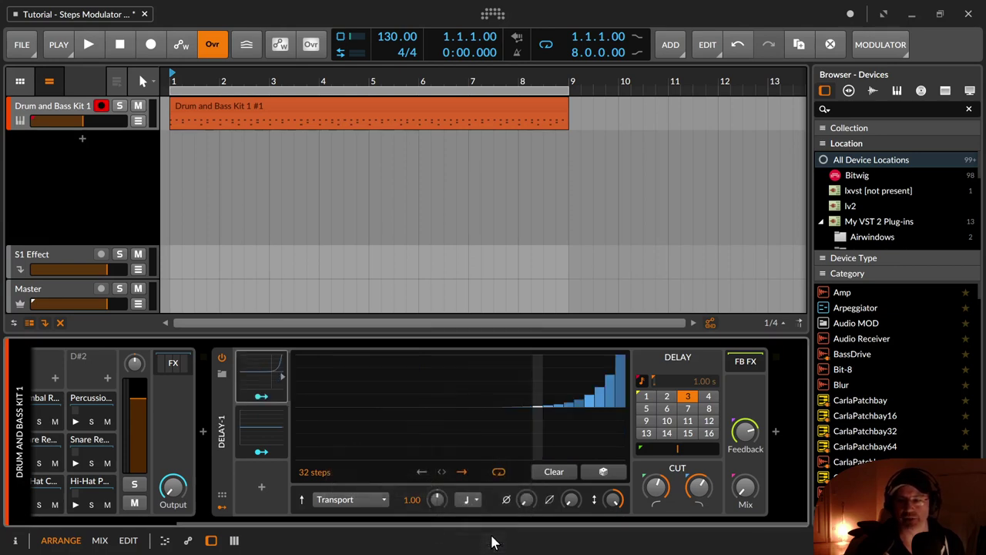
Step: Randomize all the steps of the first modulator
right_click(364, 377)
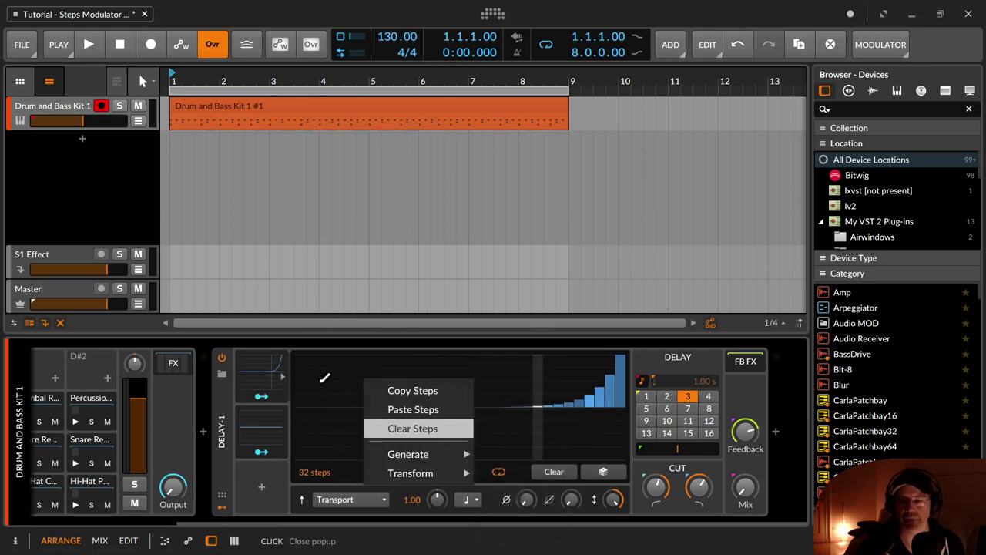
left_click(322, 379)
left_click(585, 473)
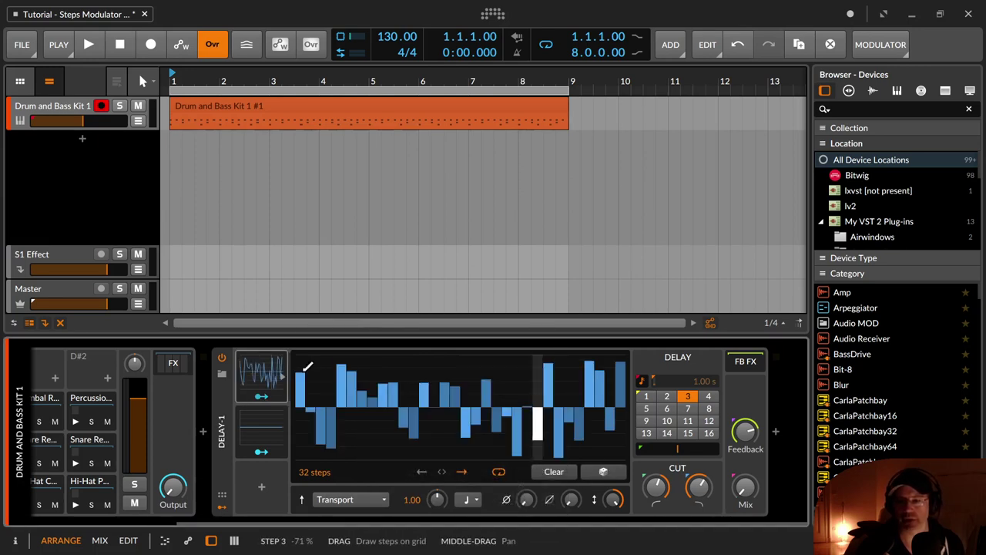
Step: Apply the Smooth transform to the first modulator's random steps and undo it
right_click(376, 378)
mouse_move(449, 475)
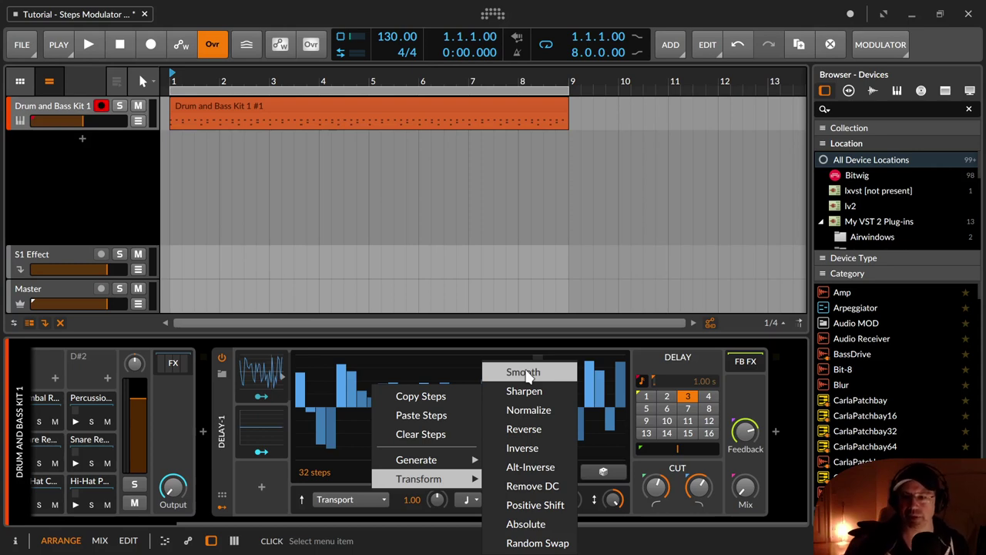
left_click(526, 373)
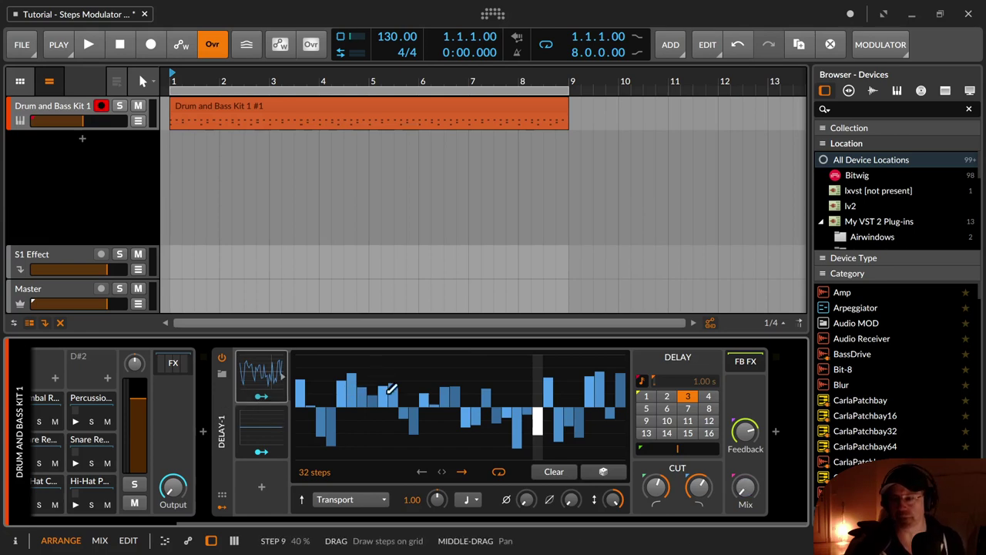
key("ctrl+z")
Step: Apply the Sharpen transform to the first modulator's steps and undo it
right_click(405, 383)
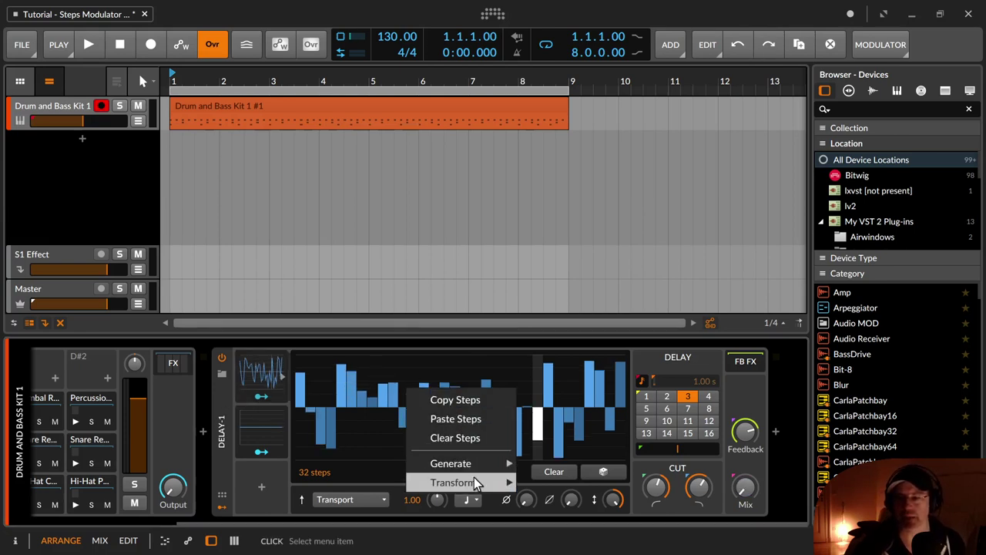
mouse_move(474, 478)
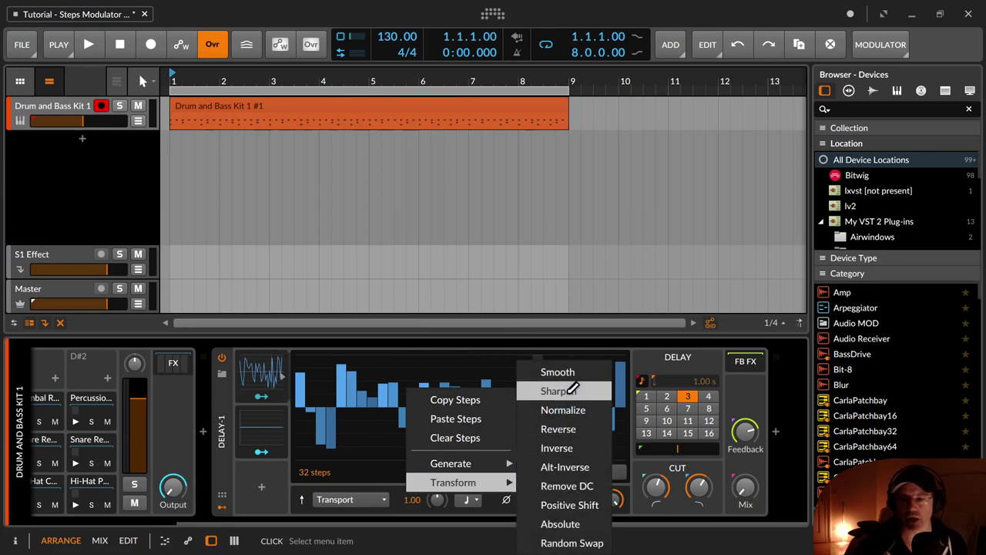
left_click(571, 391)
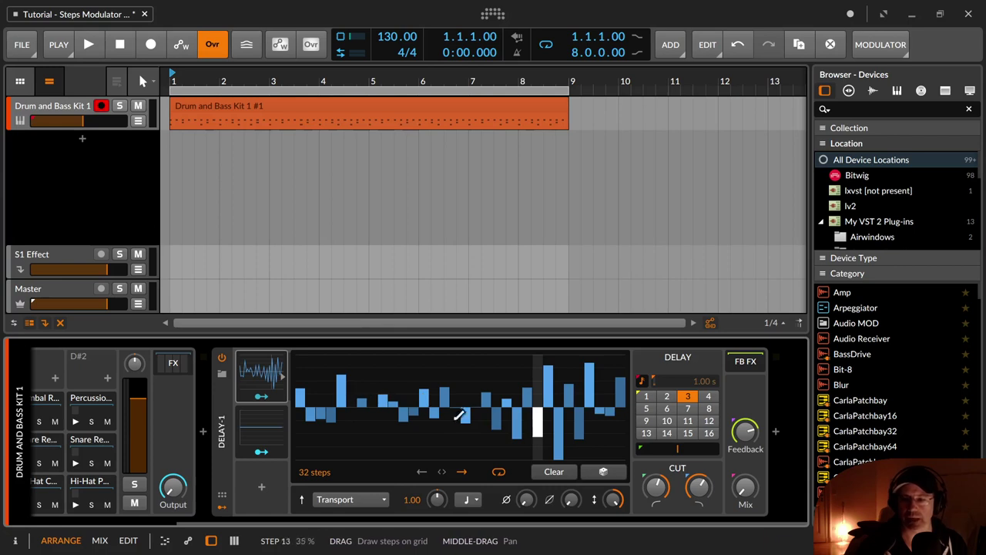
key("ctrl+z")
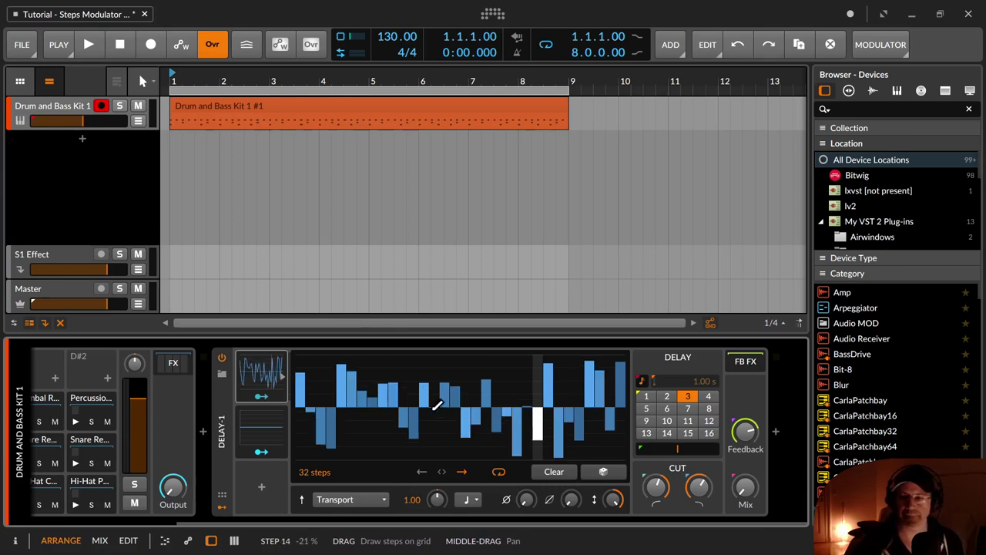
Step: Apply the Normalize transform to the first modulator's steps and undo it
right_click(398, 375)
mouse_move(454, 475)
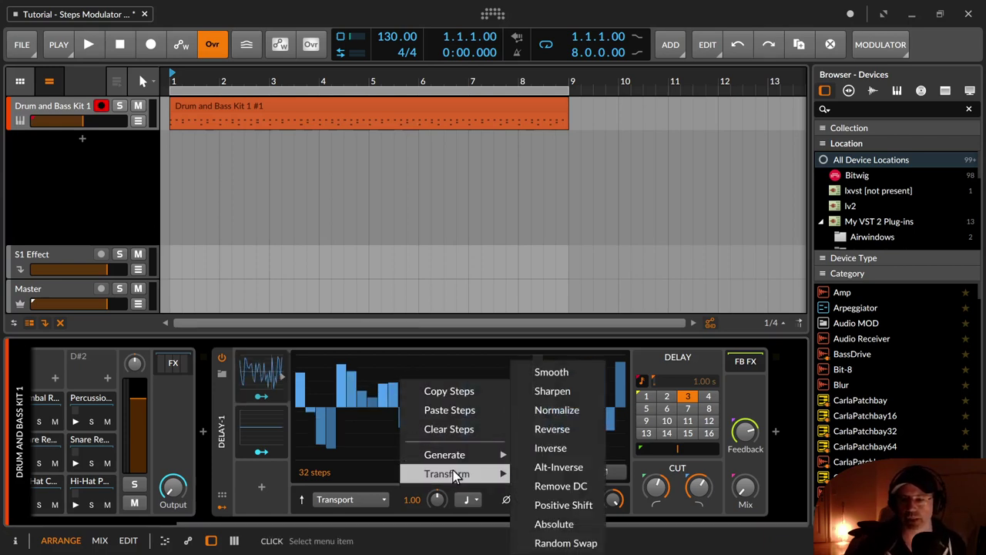
left_click(570, 418)
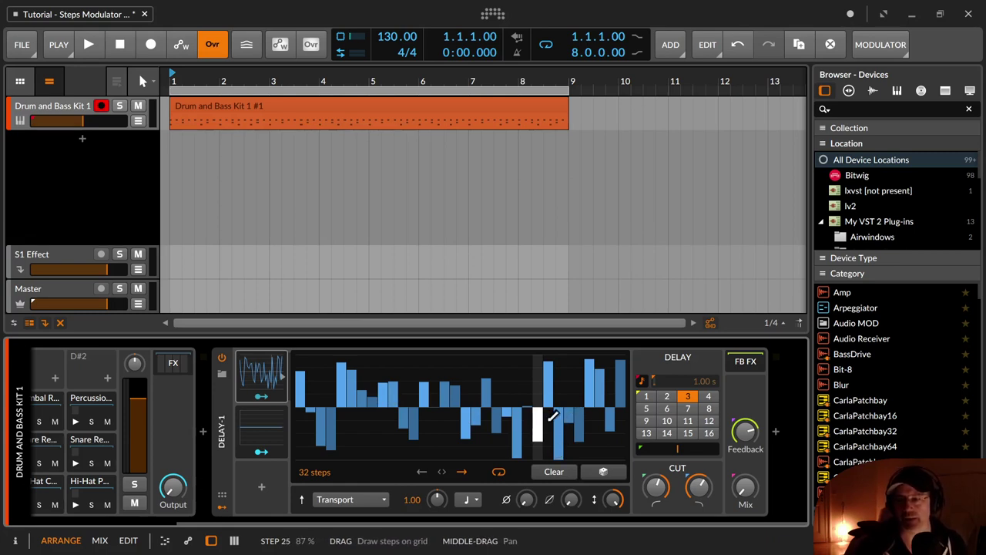
key("ctrl+z")
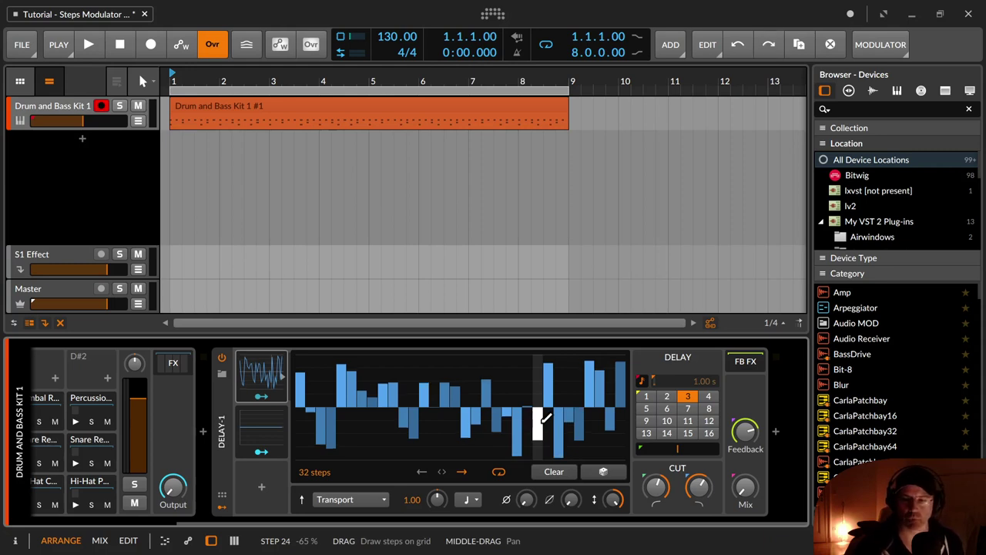
Step: Apply the Reverse transform to the first modulator's steps and undo it
right_click(487, 387)
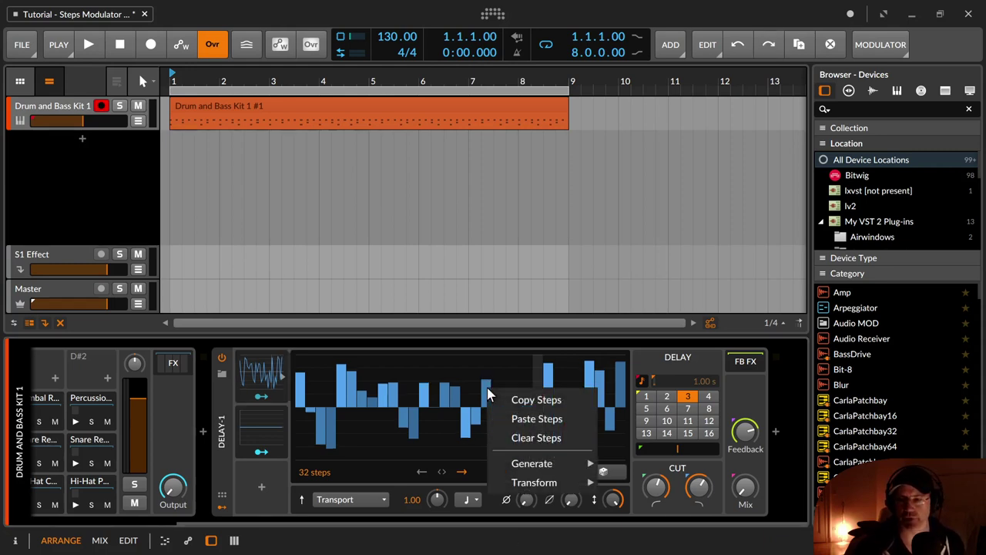
mouse_move(535, 481)
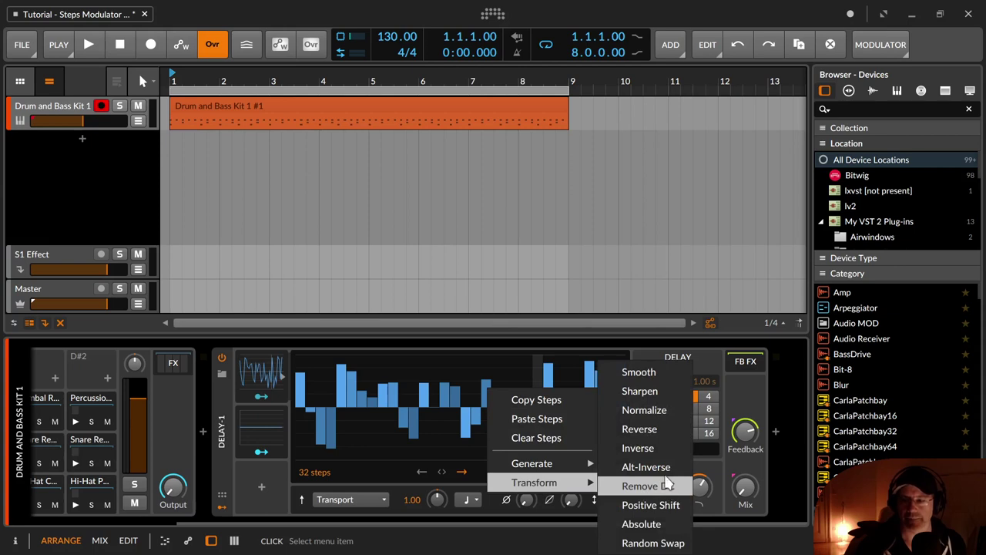
left_click(651, 433)
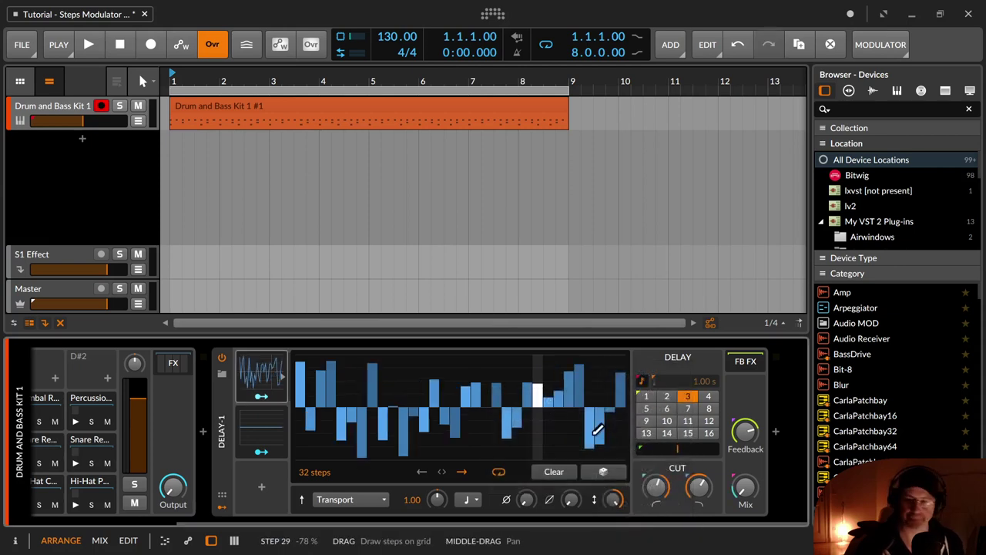
key("ctrl+z")
Step: Apply the Inverse transform to the first modulator's steps and undo it
right_click(452, 380)
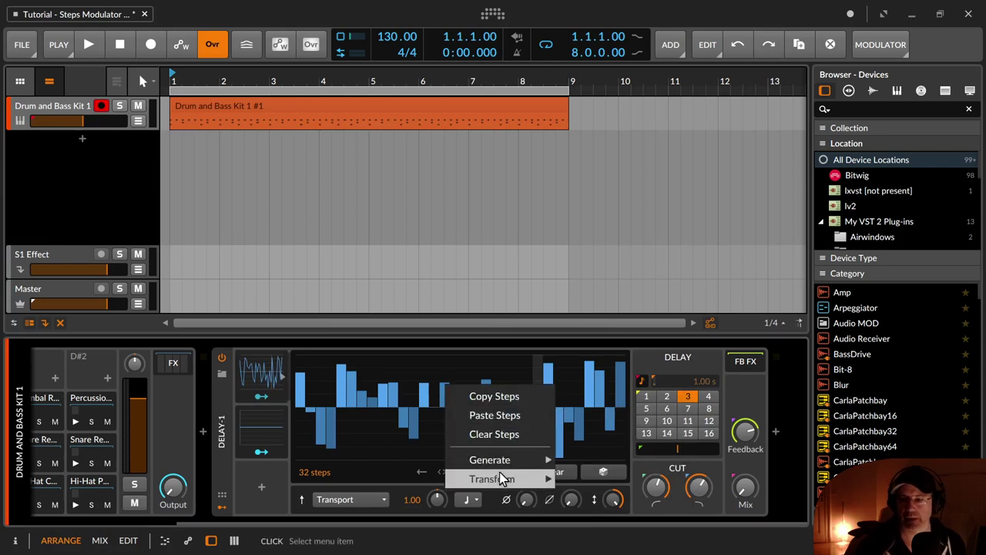
mouse_move(499, 473)
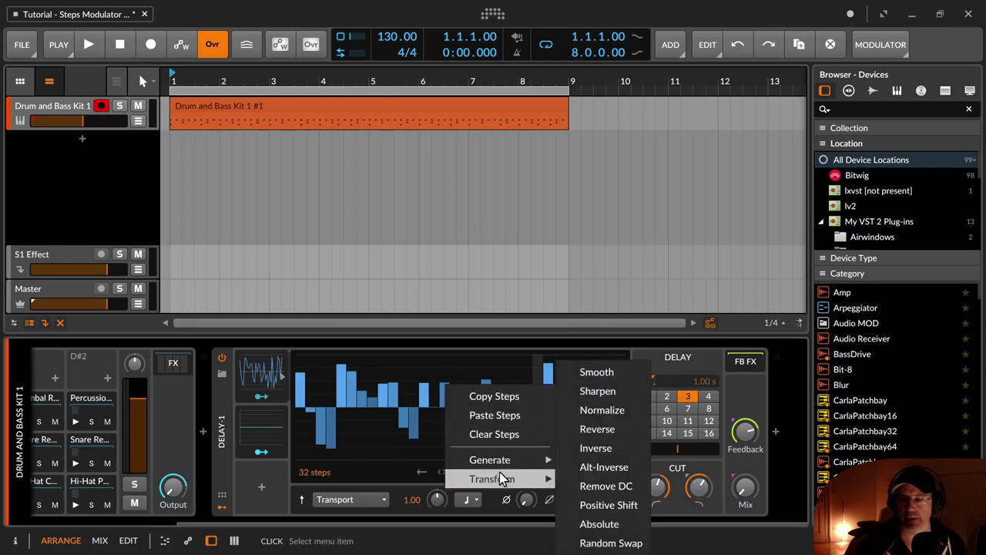
left_click(612, 449)
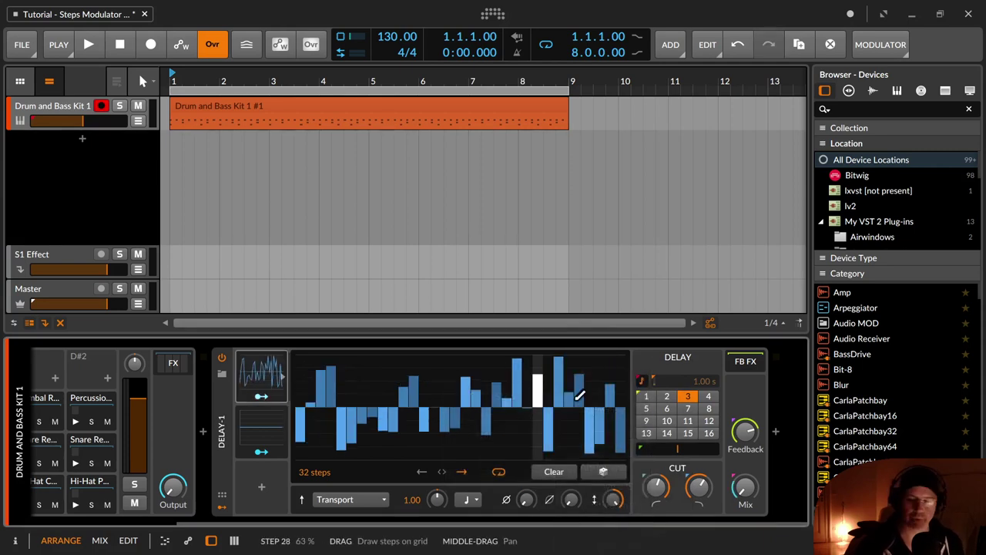
key("ctrl+z")
Step: Apply the Alt-Inverse transform to the first modulator's steps and undo it
right_click(516, 388)
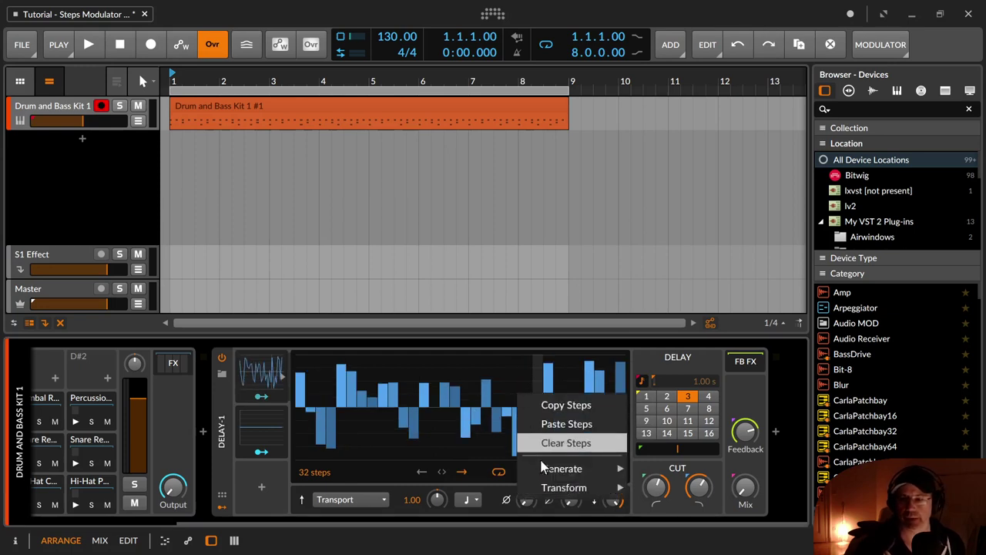
mouse_move(629, 493)
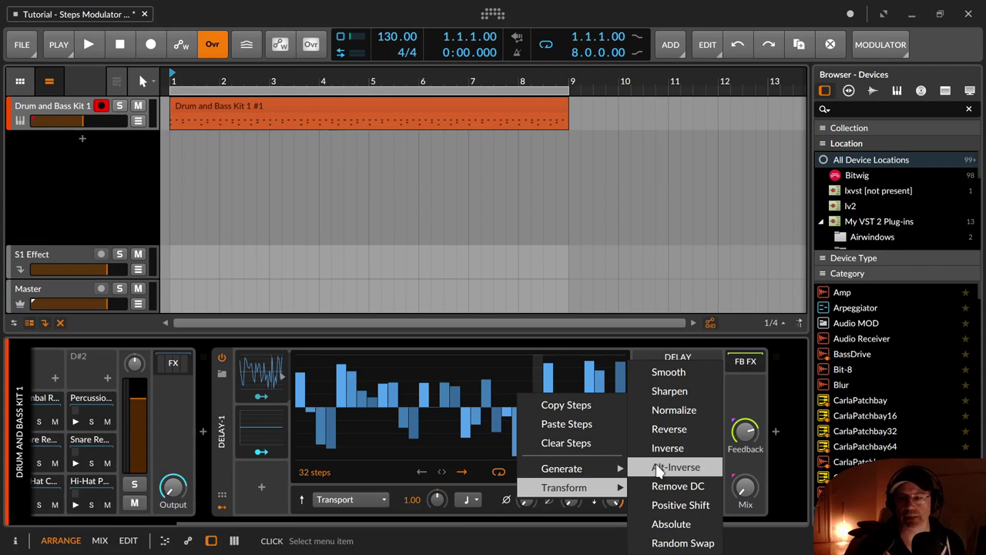
left_click(657, 467)
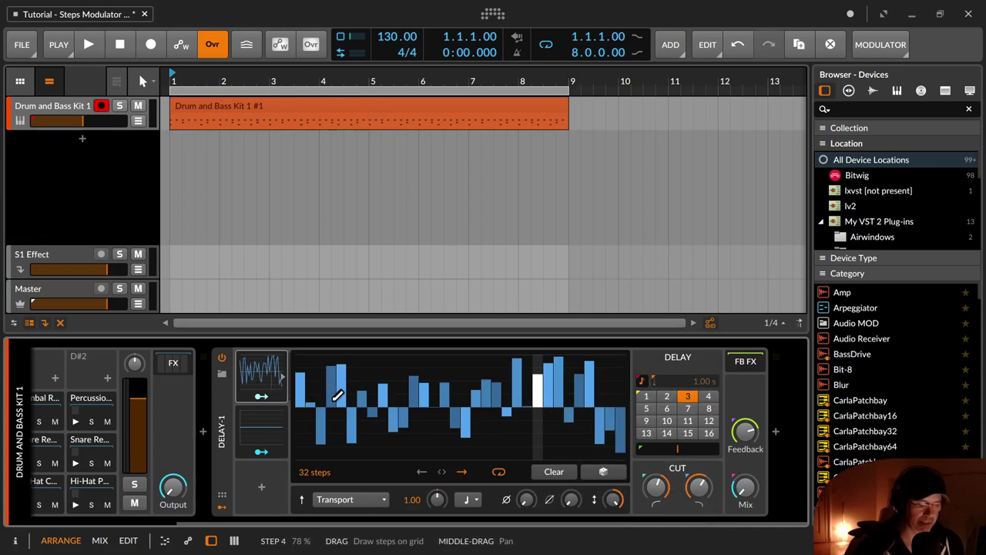
key("ctrl+z")
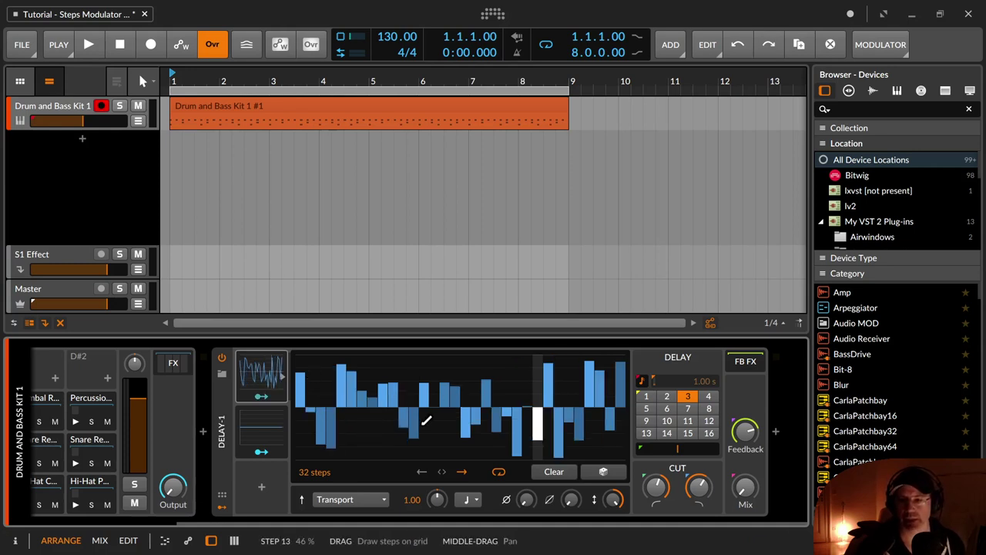
Step: Apply the Remove DC transform to the first modulator's steps and undo it
right_click(472, 389)
mouse_move(537, 493)
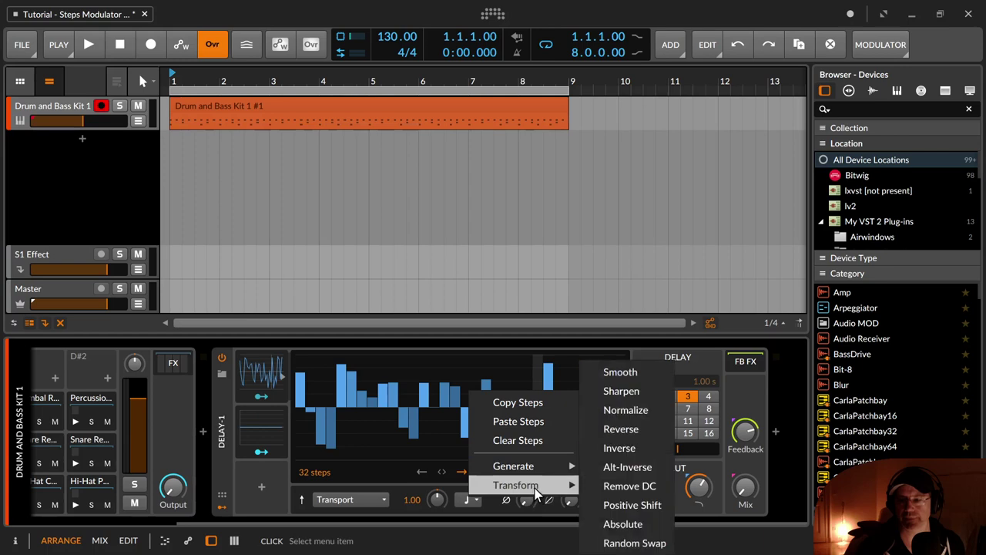
left_click(600, 494)
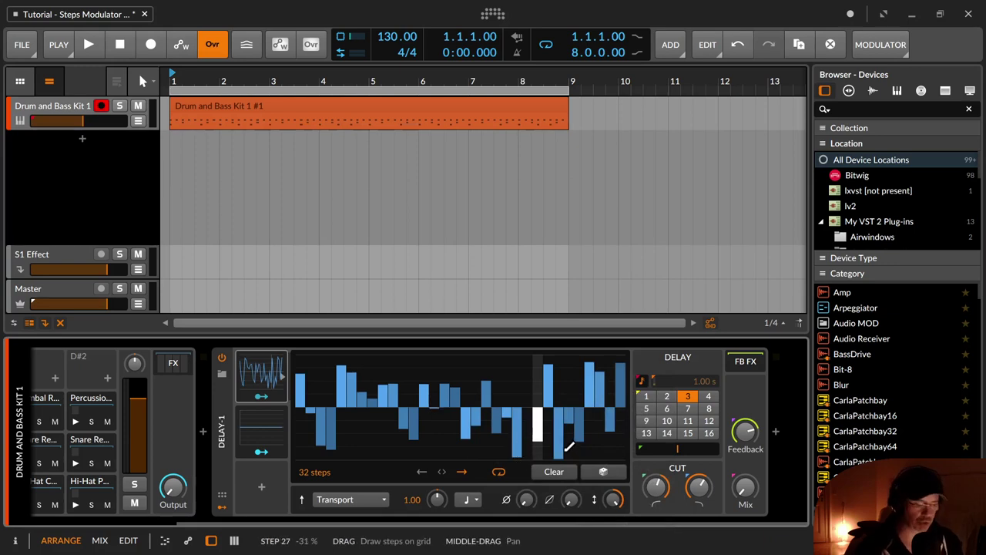
Step: Apply the Positive Shift transform to the first modulator's steps and undo it
right_click(442, 375)
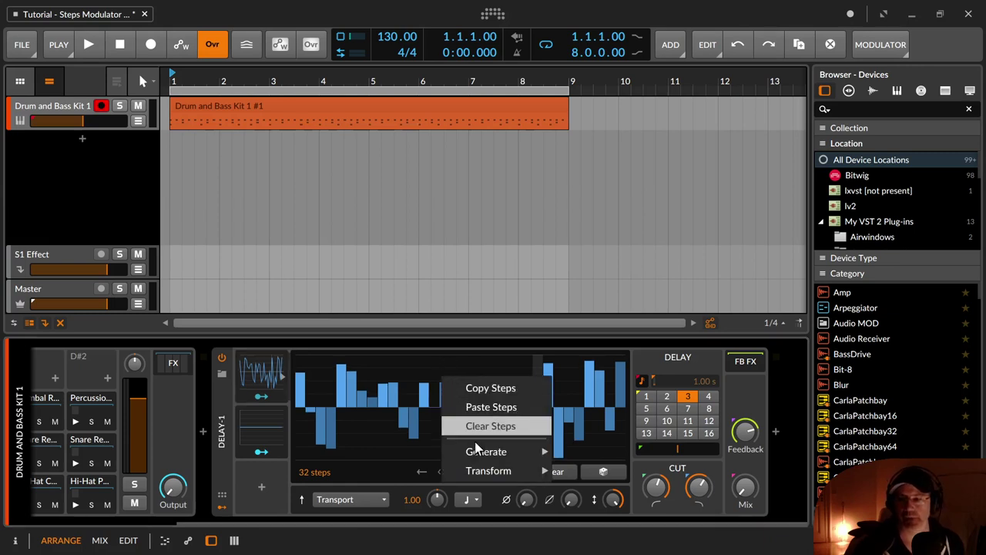
mouse_move(516, 470)
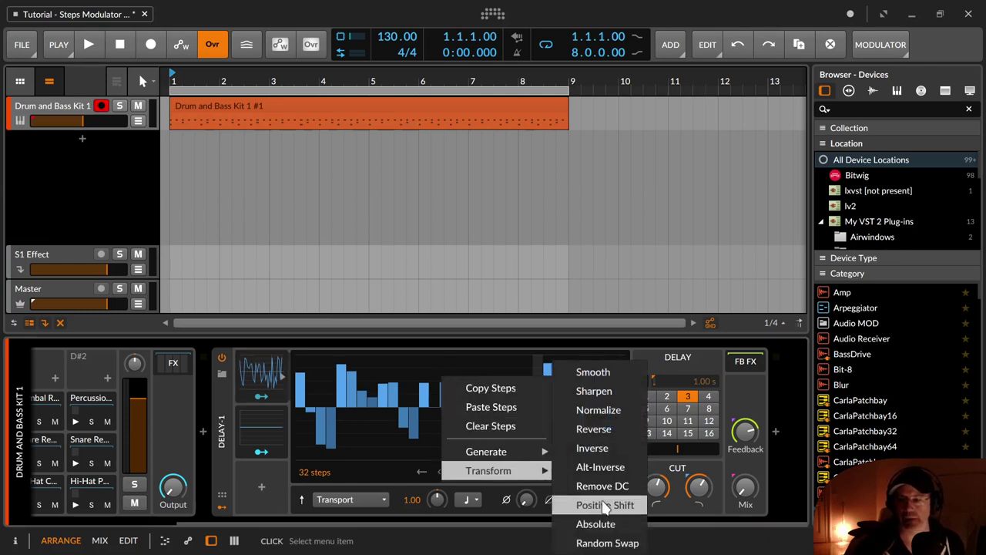
left_click(631, 506)
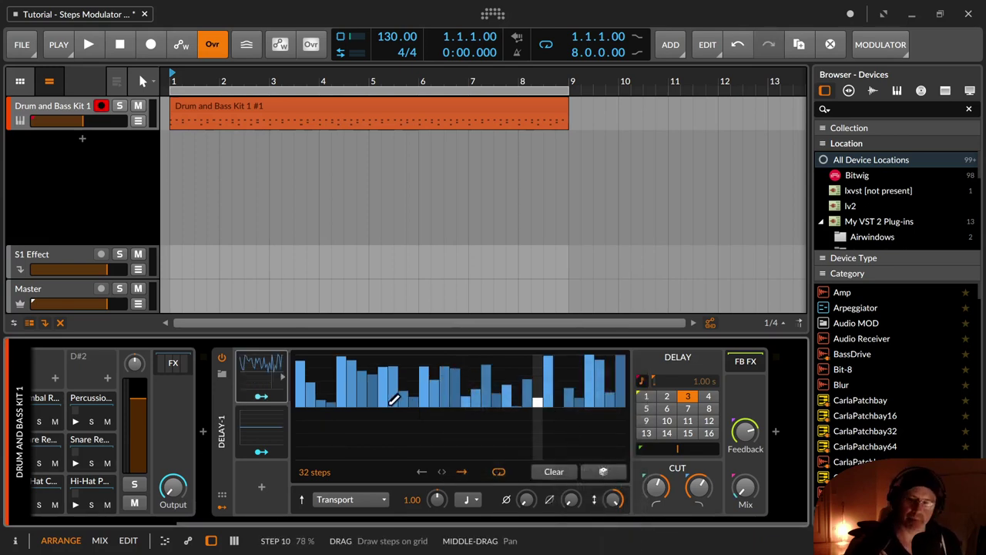
key("ctrl+z")
Step: Generate a Sine pattern in the first modulator's steps
right_click(470, 392)
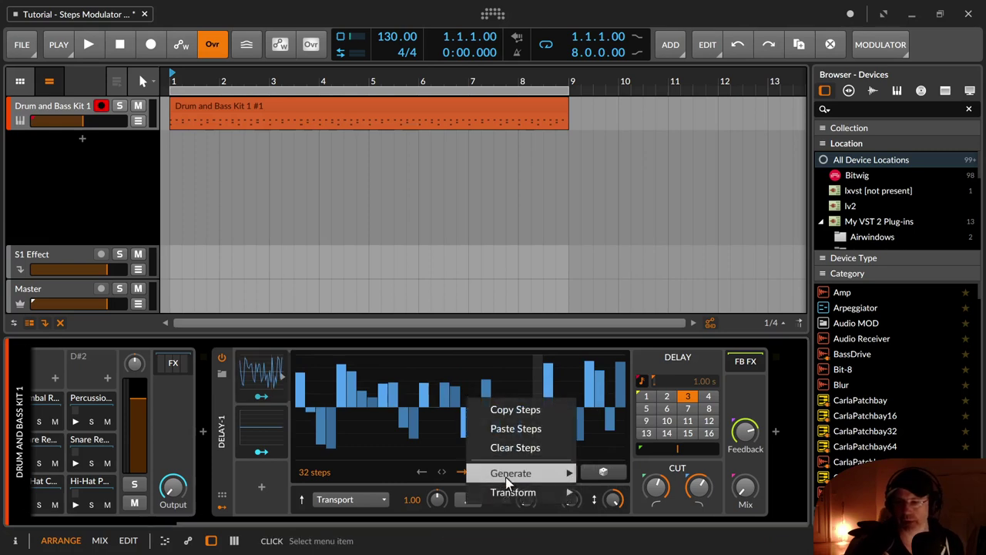
mouse_move(525, 474)
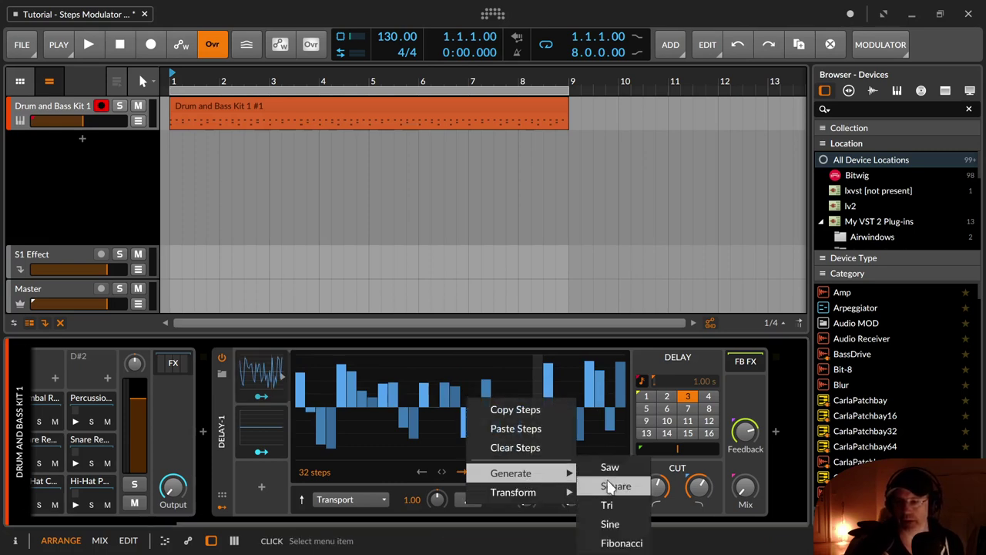
left_click(610, 524)
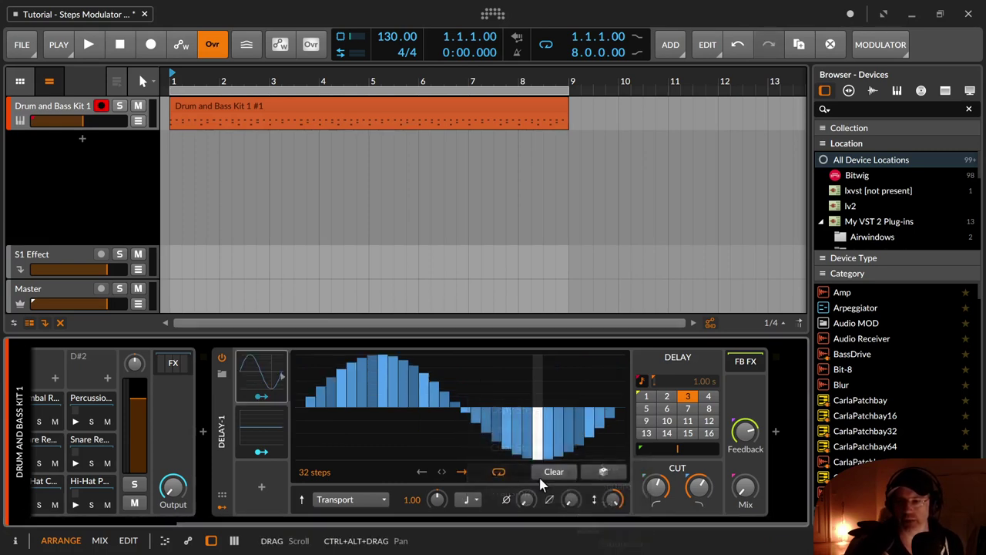
Step: Apply the Positive Shift transform to the sine steps, compare it using undo and redo, and leave it undone
right_click(464, 381)
mouse_move(521, 478)
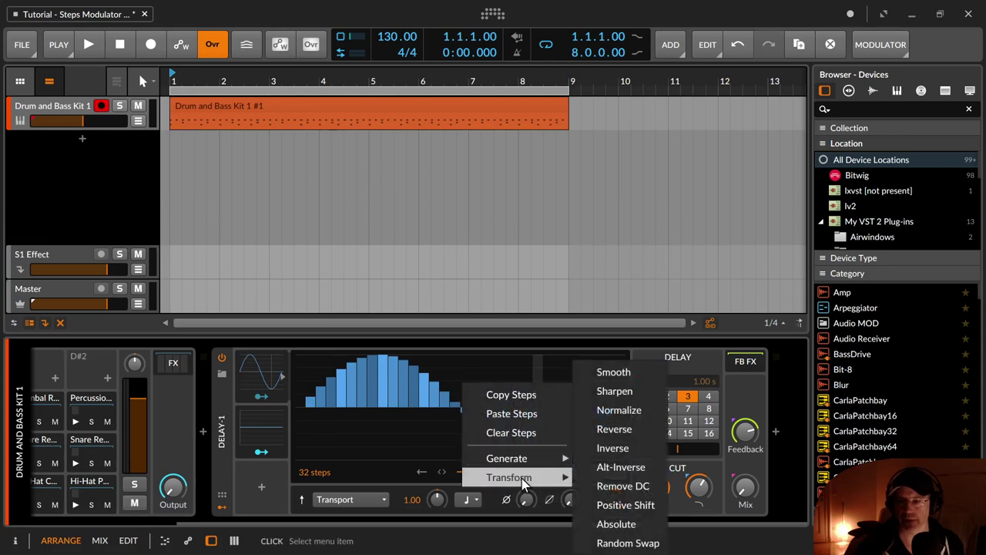
left_click(608, 505)
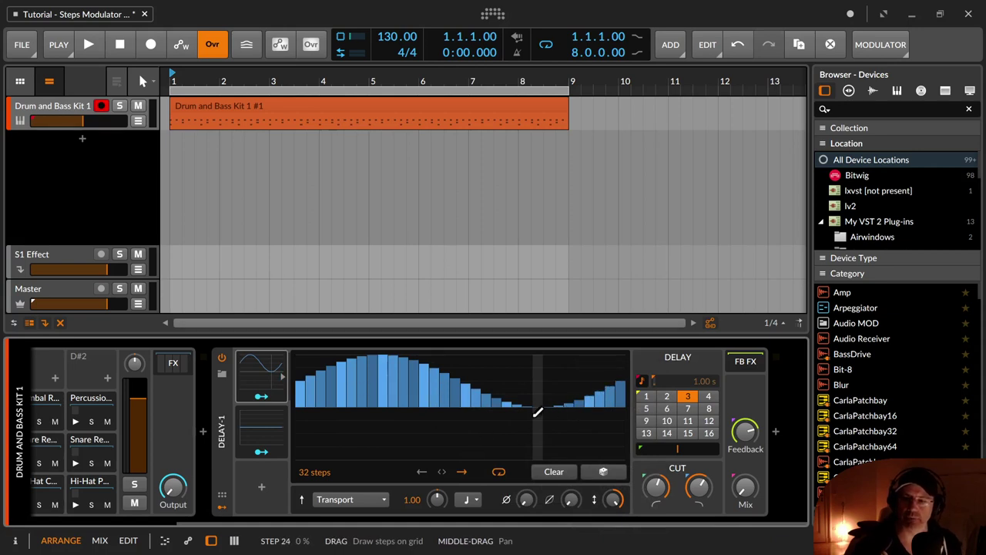
key("ctrl+z")
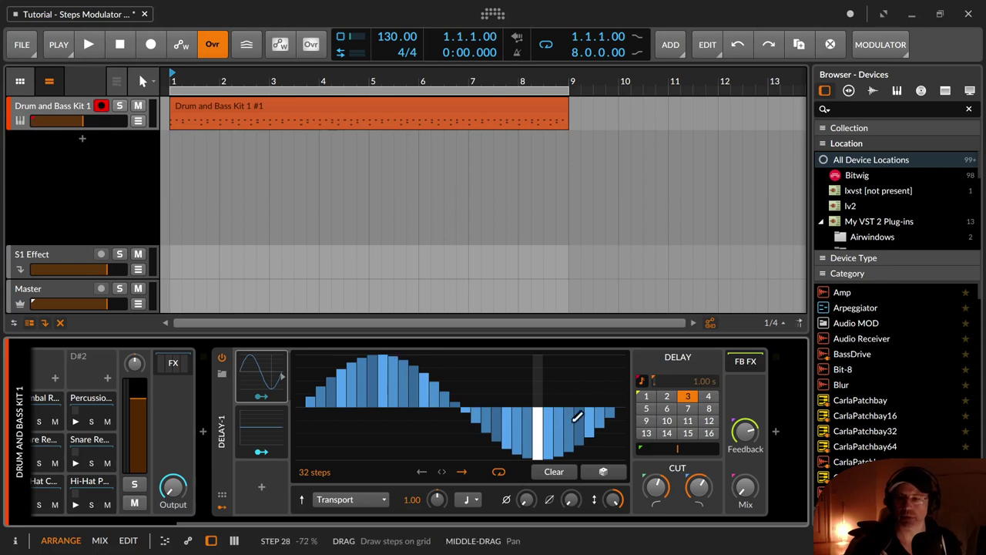
left_click(768, 48)
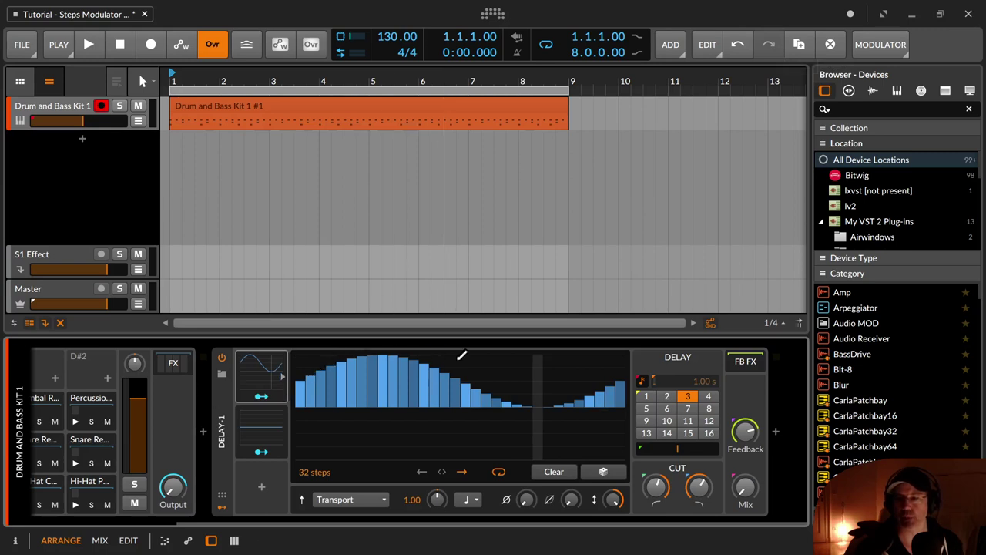
key("ctrl+z")
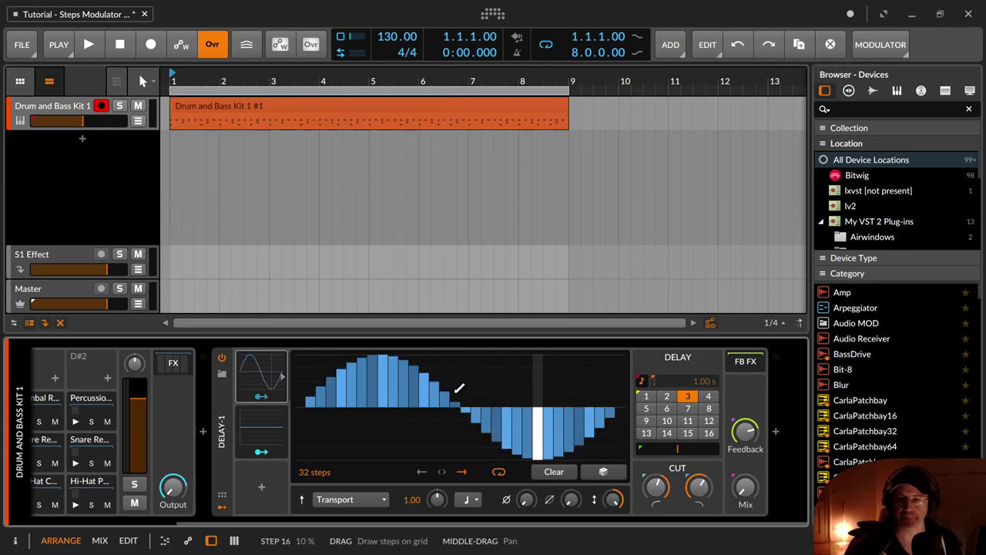
Step: Apply the Absolute transform to the first modulator's sine steps and undo it
right_click(453, 389)
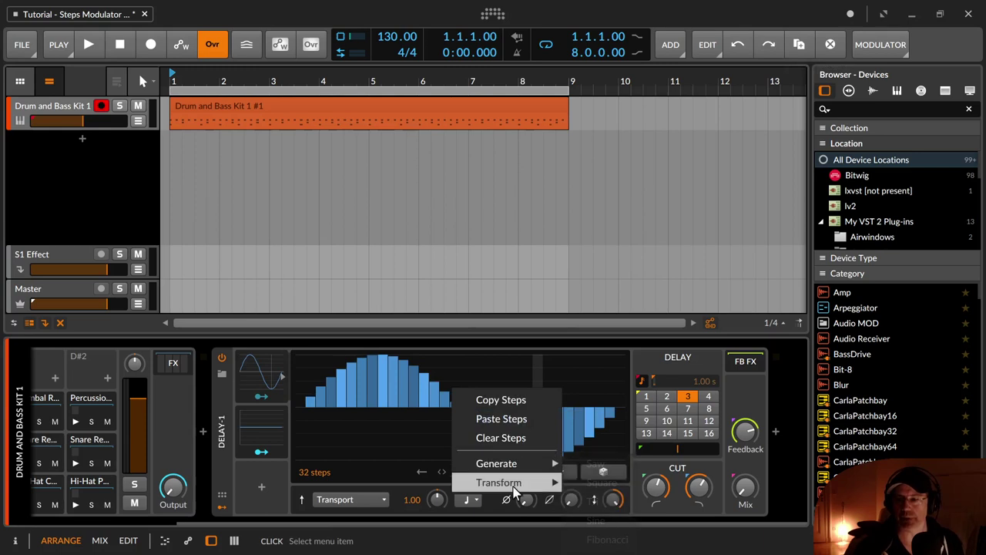
mouse_move(563, 485)
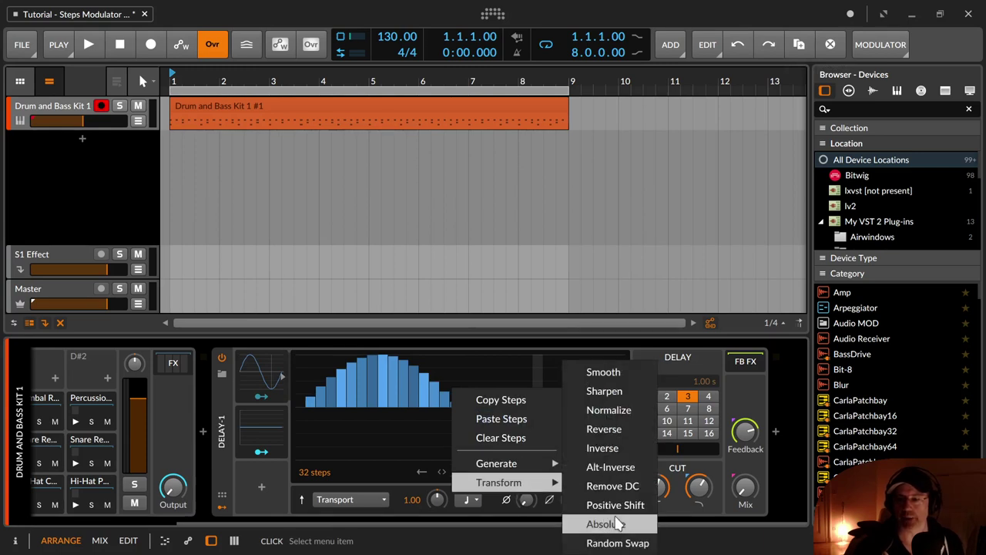
left_click(616, 524)
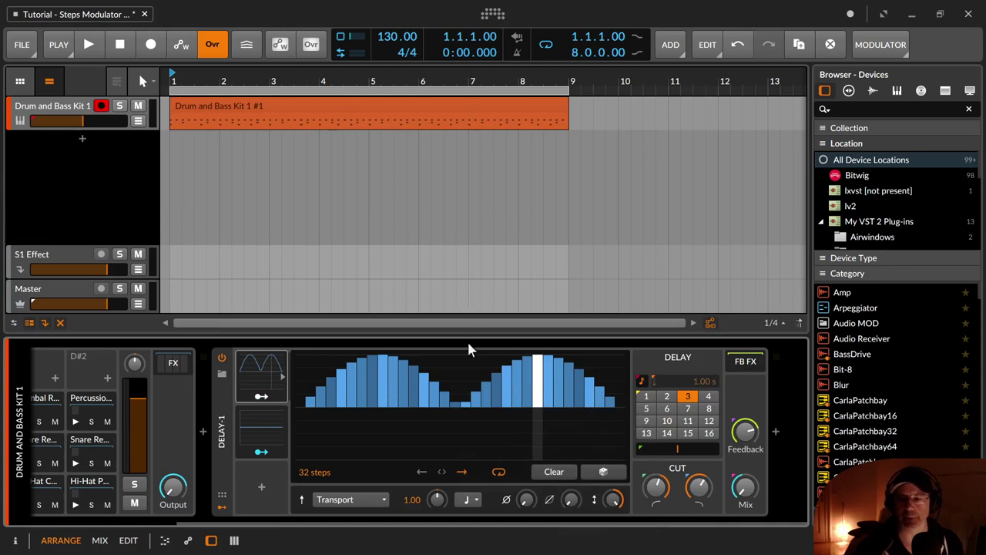
key("ctrl+z")
Step: Apply the Random Swap transform to the first modulator's sine steps
right_click(463, 379)
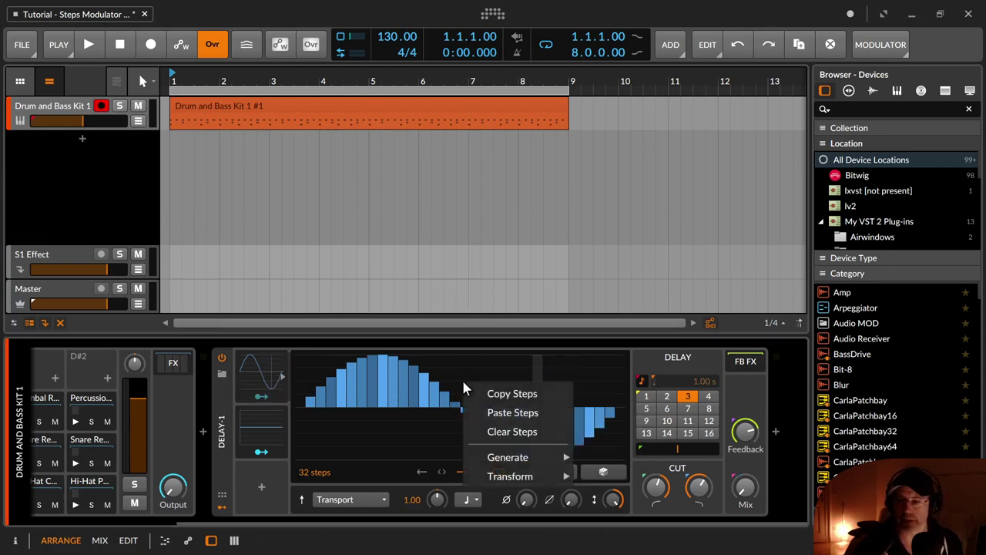
mouse_move(515, 477)
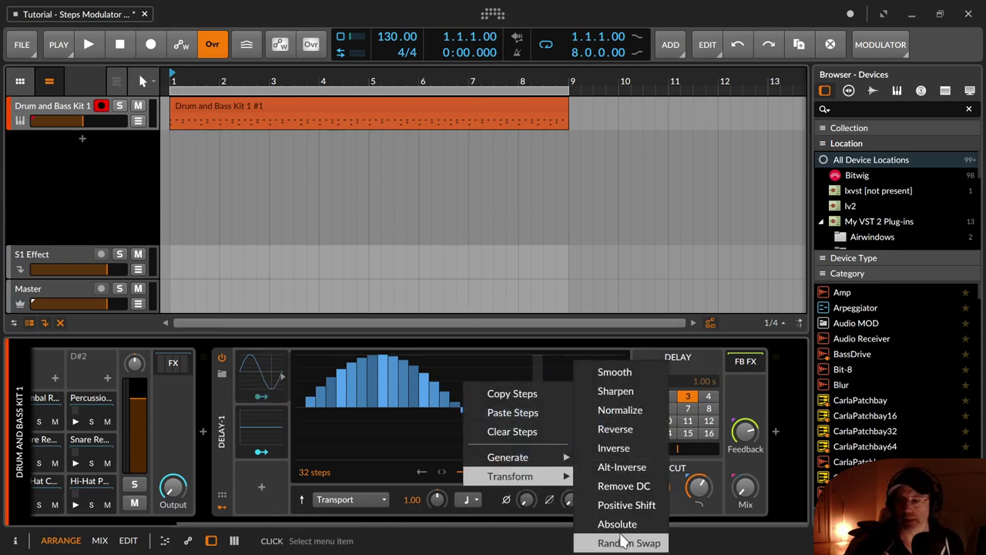
left_click(624, 542)
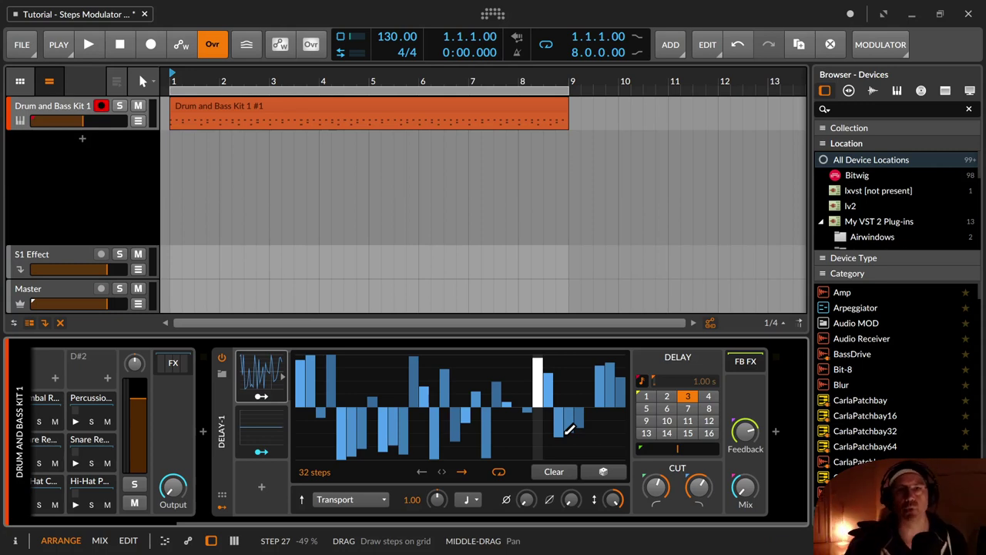
Step: Replace the randomly swapped steps with a newly generated Sine pattern
right_click(388, 397)
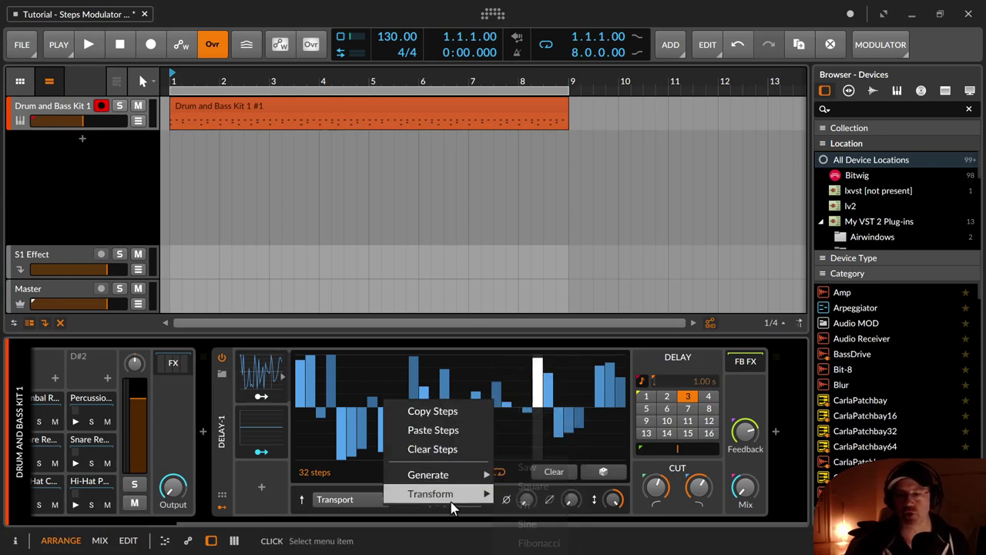
mouse_move(451, 500)
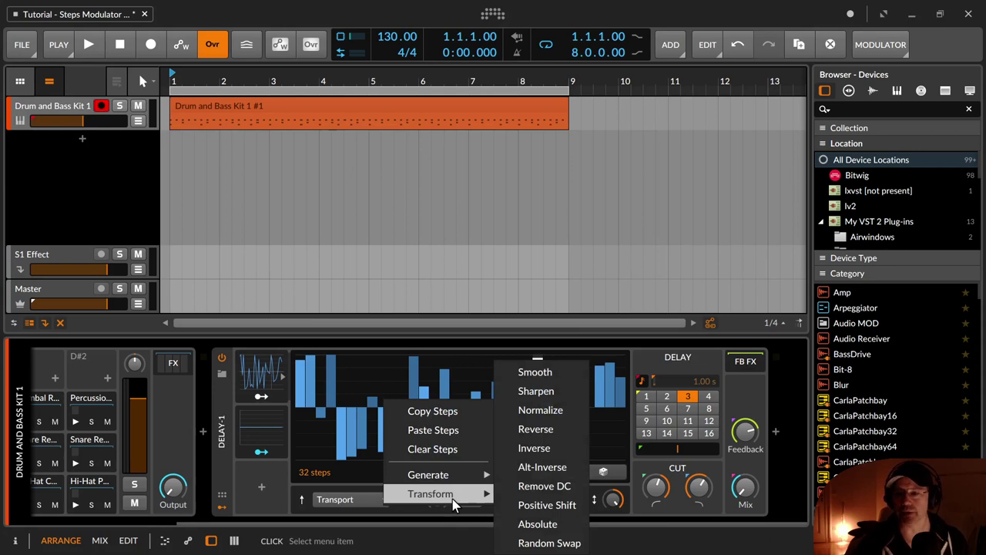
mouse_move(462, 474)
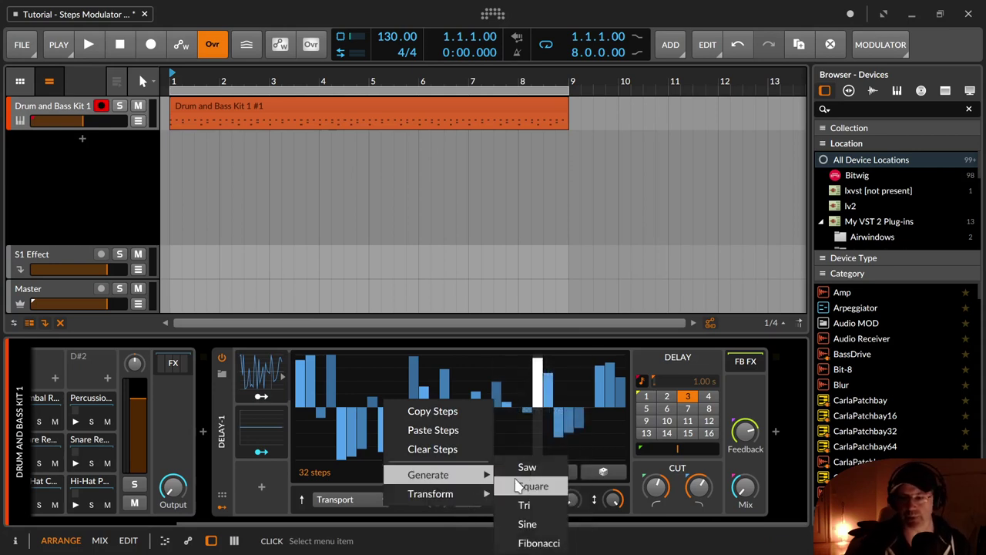
left_click(553, 524)
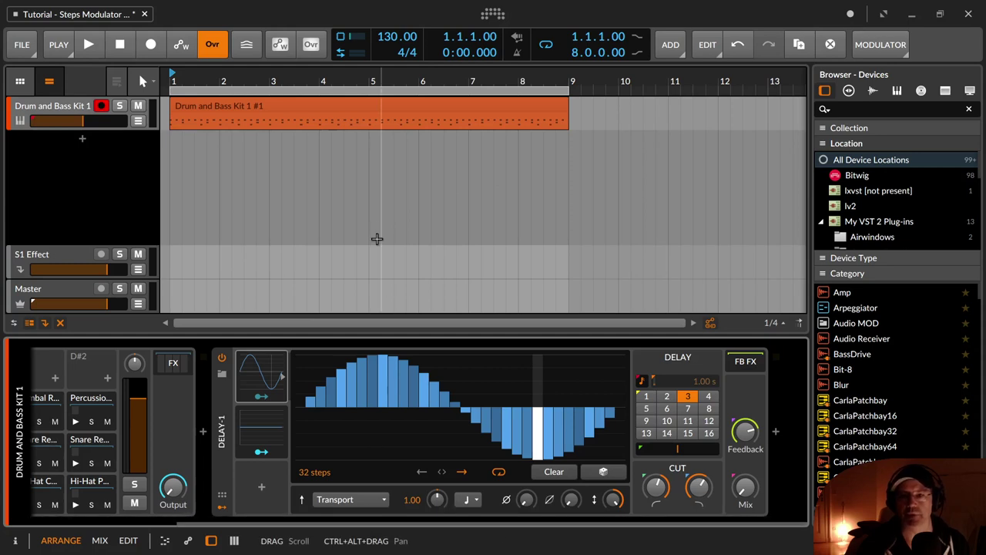
Step: Open the Drum and Bass Kit 1 clip in the note editor and enlarge the editor to show its drum lanes
left_click(301, 104)
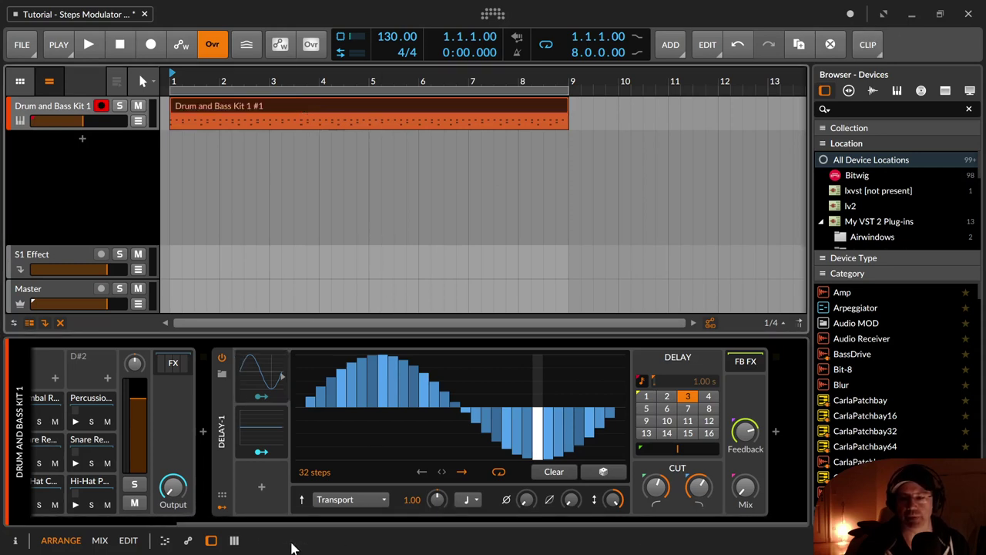
left_click_drag(298, 530, 169, 521)
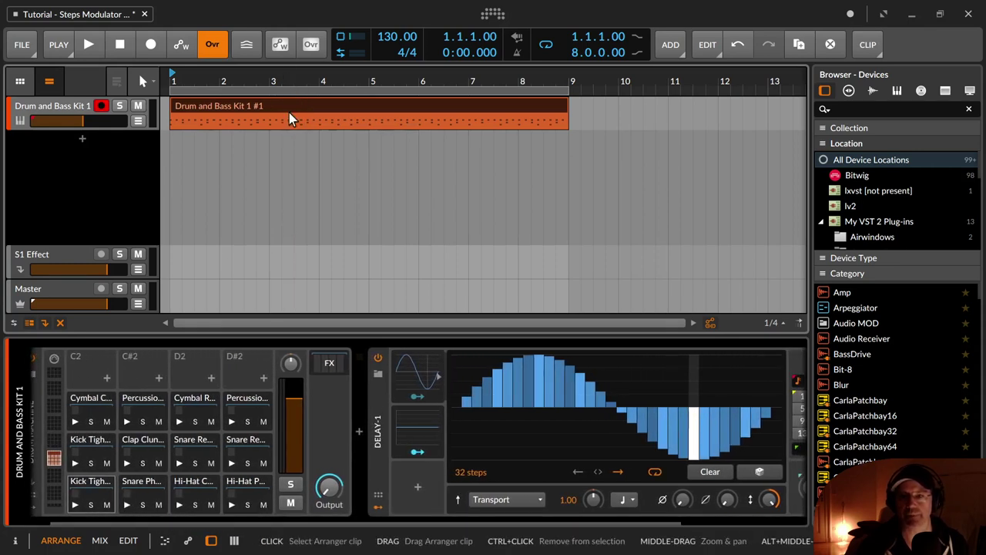
double_click(287, 110)
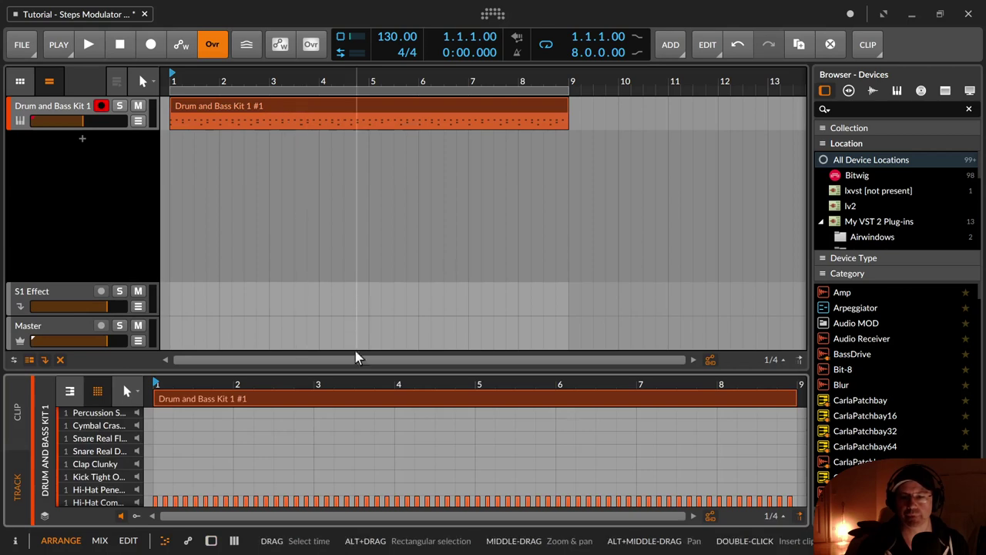
left_click_drag(355, 372, 355, 255)
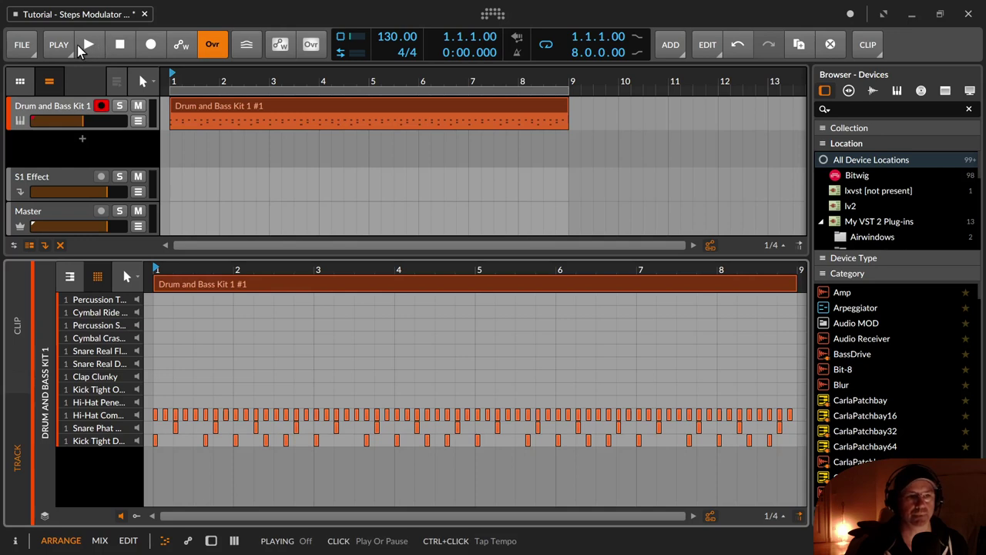
Step: Audition the drum clip, bring back the track's device chain and stop playback
left_click(87, 44)
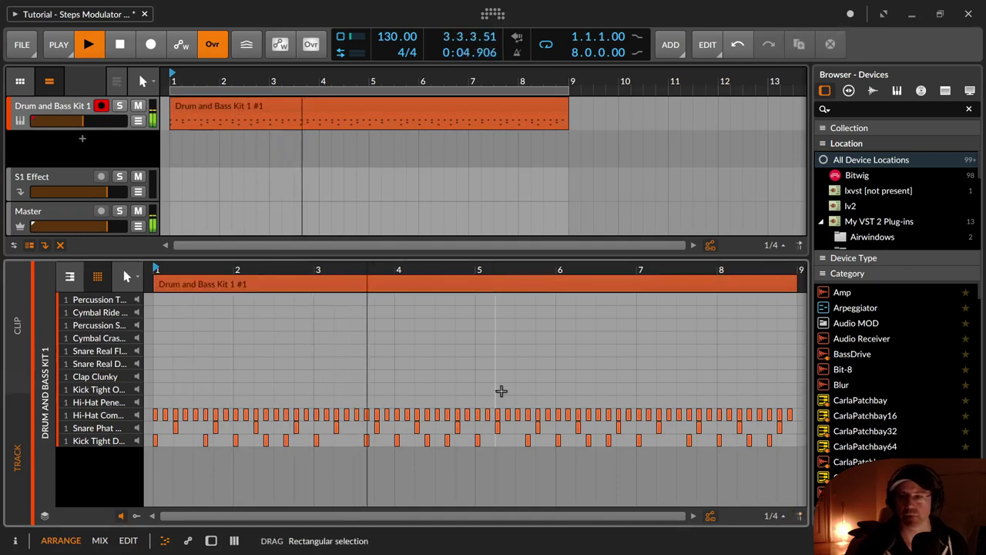
key("d")
key("space")
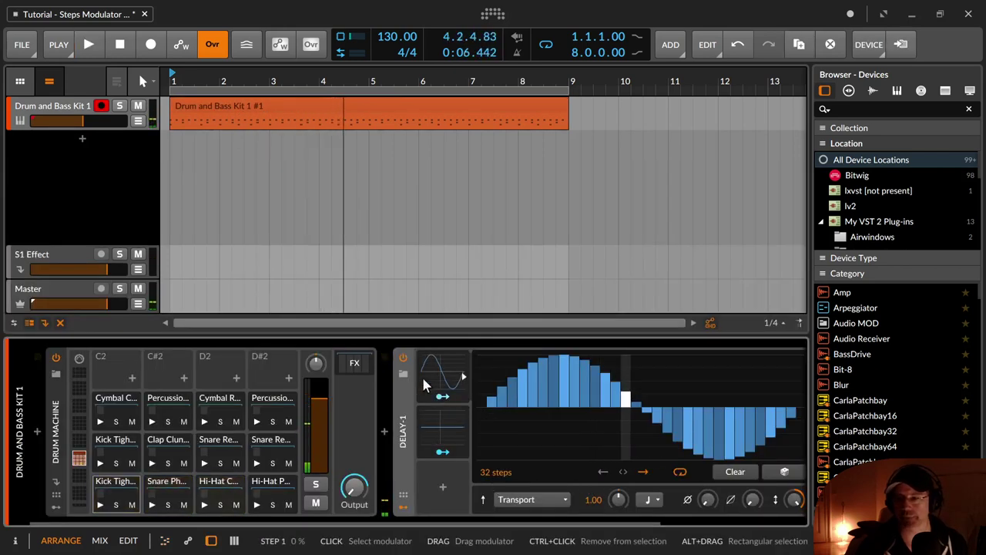
Step: Deactivate the first Steps modulator on the Delay-1 and activate it again
right_click(446, 383)
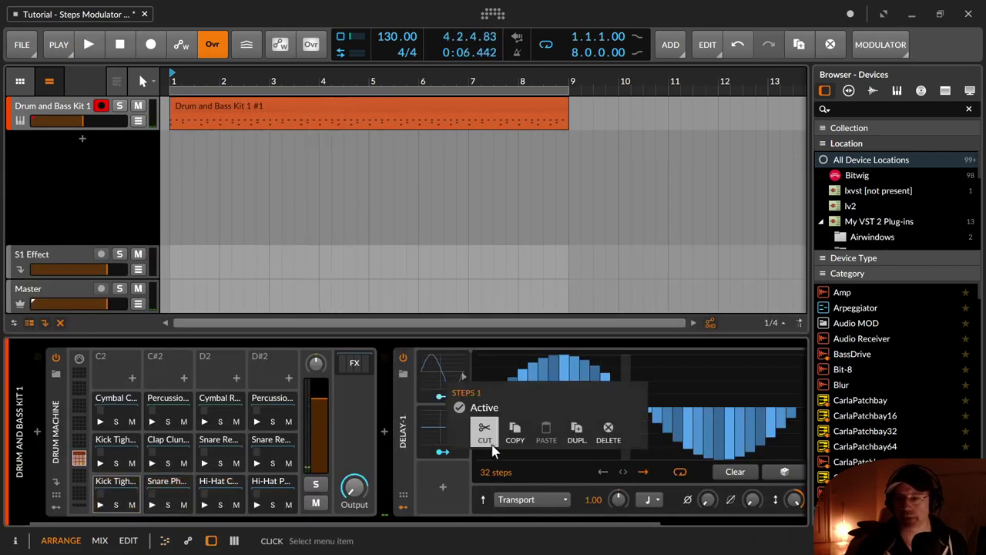
left_click(474, 407)
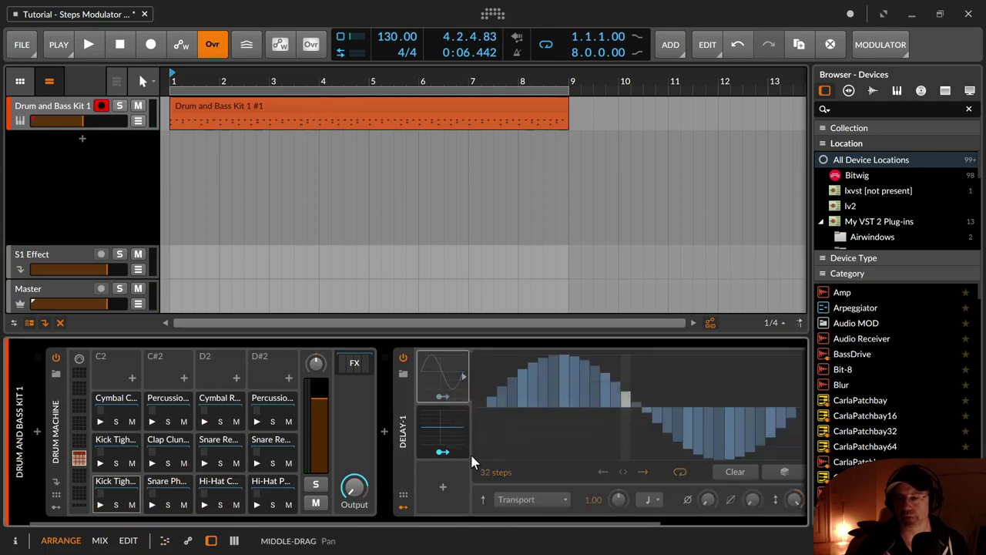
right_click(456, 372)
left_click(473, 393)
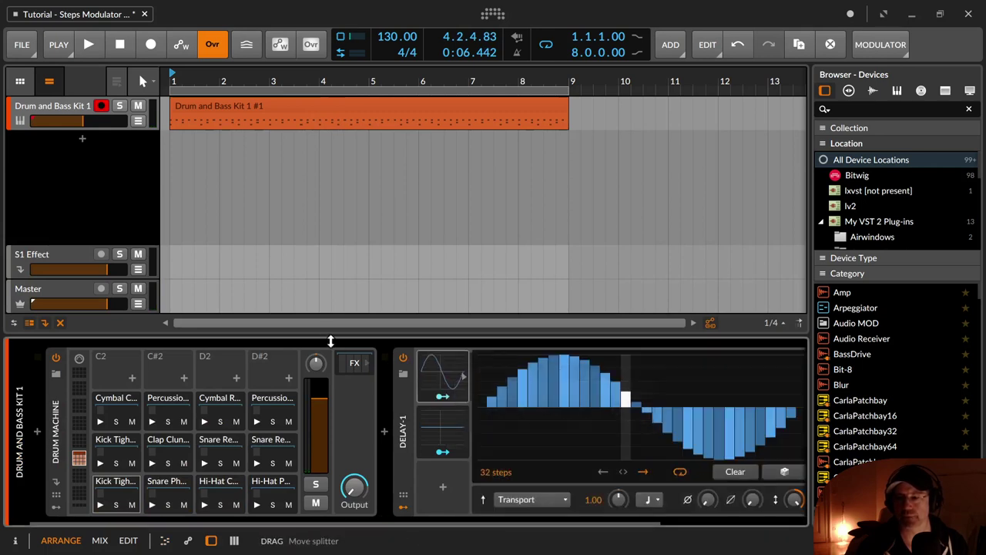
Step: Switch off the Delay-1 device and audition the dry drum loop
left_click(402, 360)
key("space")
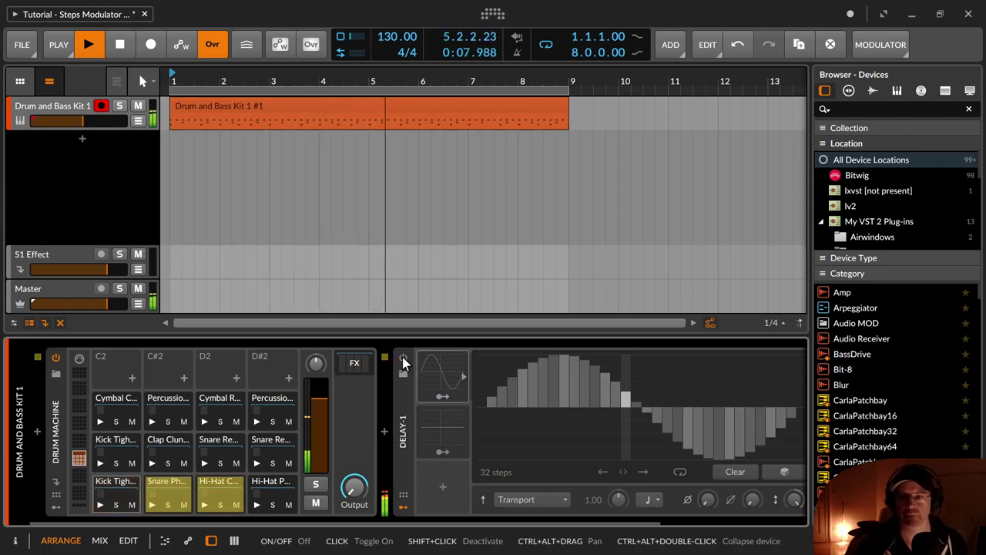
key("space")
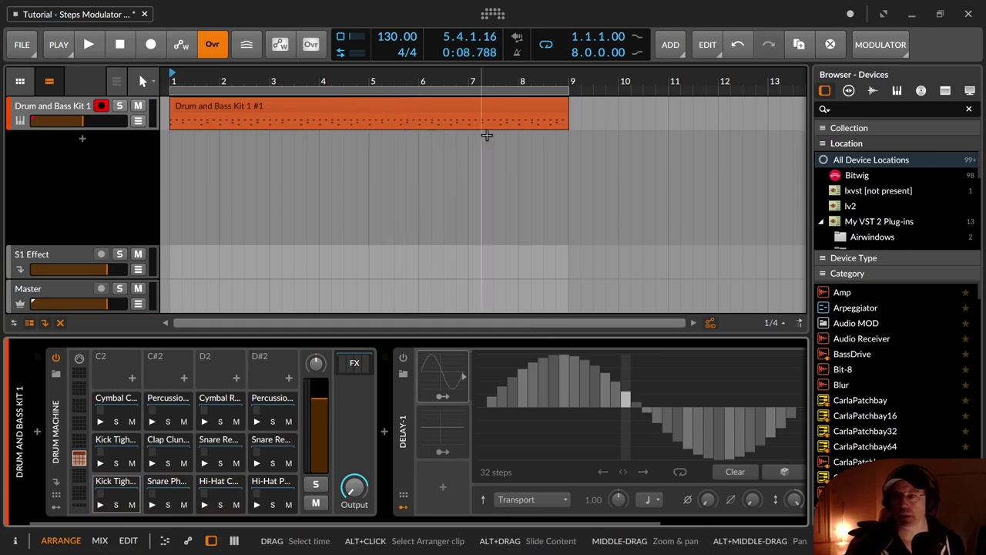
Step: Briefly audition the loop from position 8.3.1 and switch the Delay-1 device back on
left_click(543, 127)
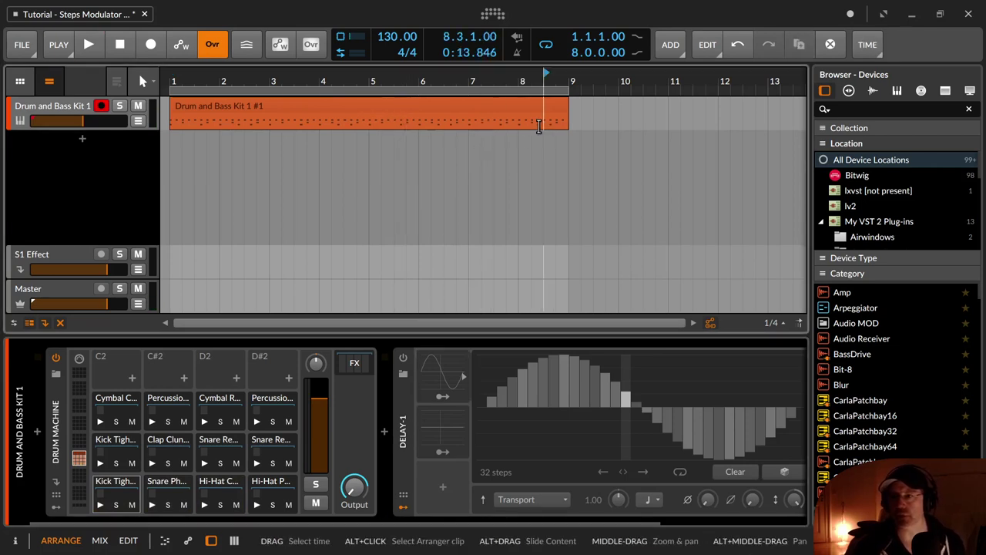
key("space")
key("space")
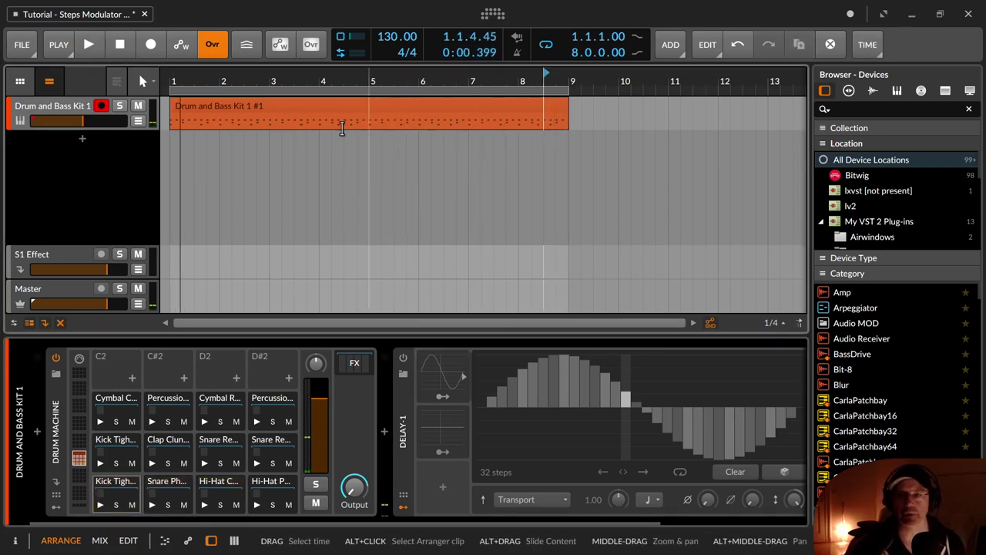
left_click(403, 359)
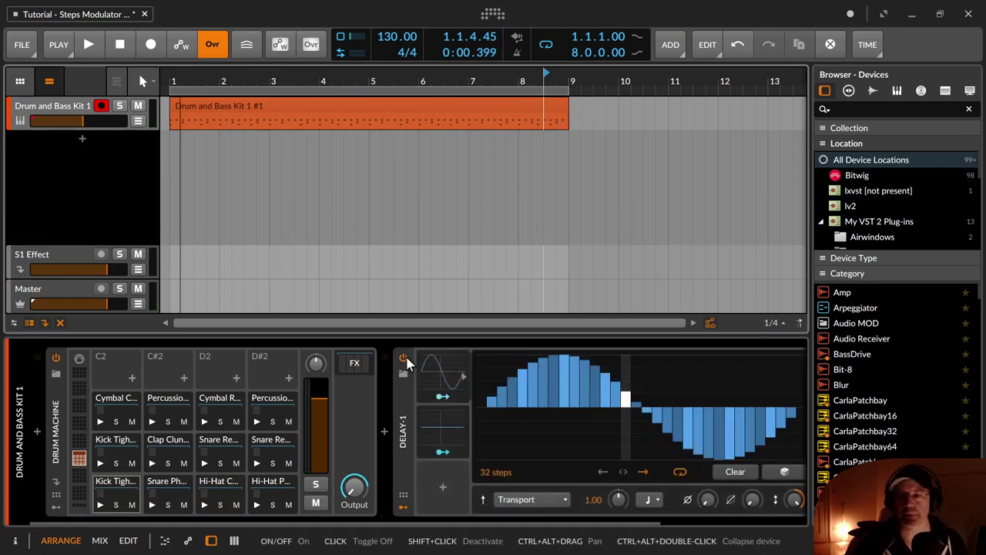
Step: Deactivate the first Steps modulator on the Delay-1 and set the Mix to 5 % while auditioning the drum loop
right_click(458, 363)
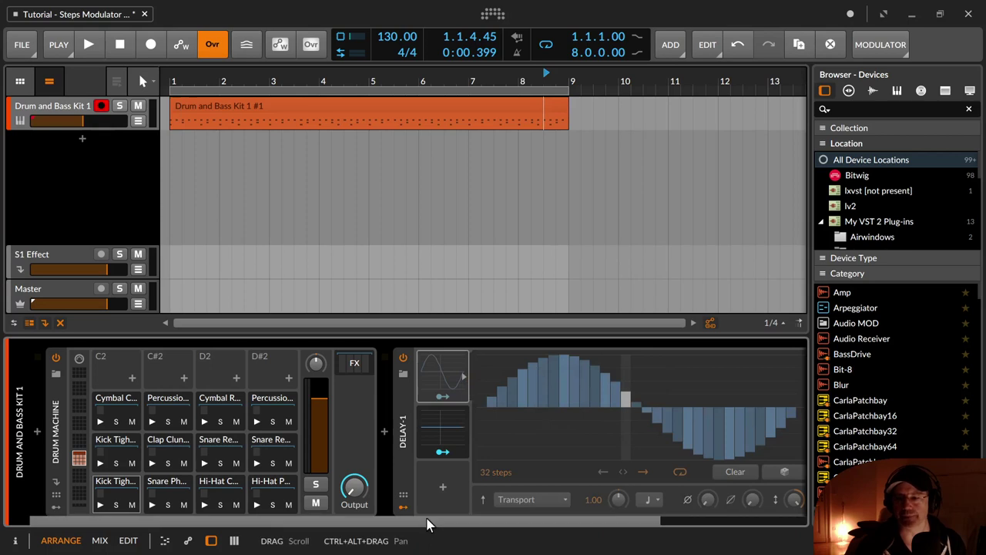
left_click_drag(476, 517, 697, 517)
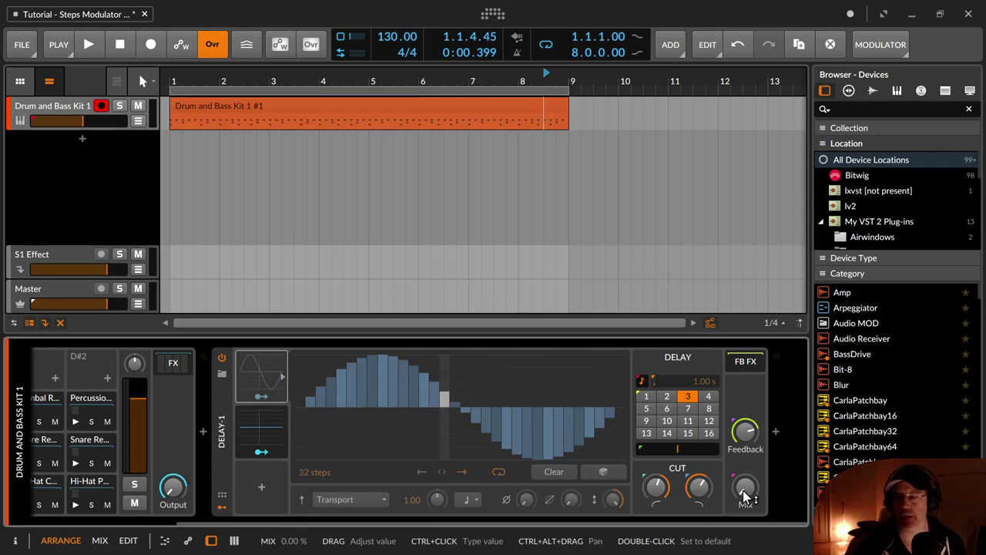
key("space")
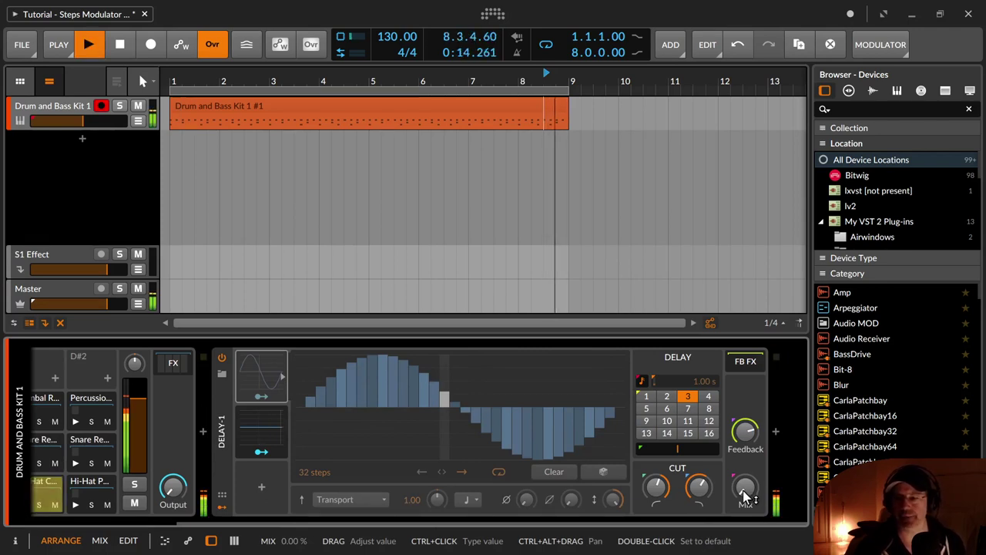
left_click_drag(745, 497, 745, 492)
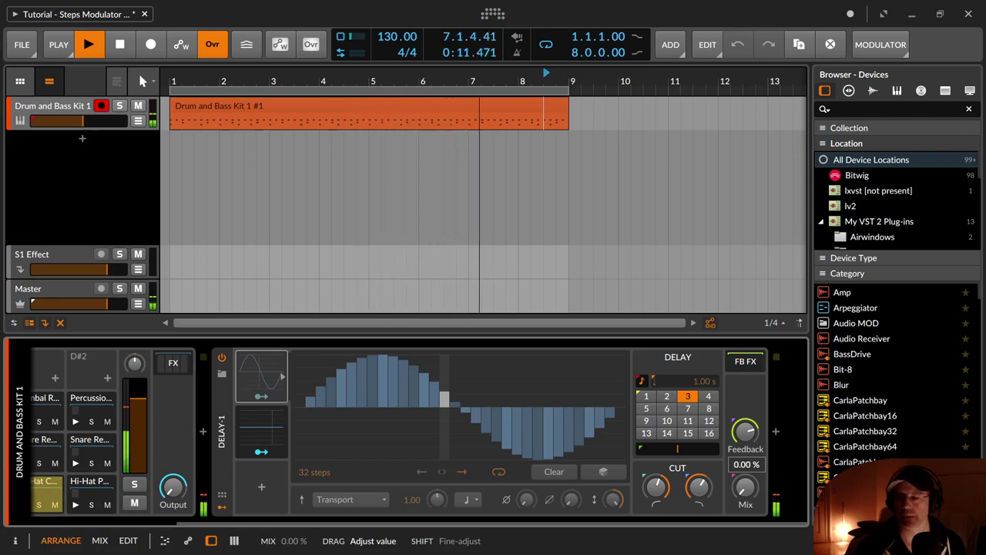
mouse_move(745, 488)
left_mouse_down()
mouse_move(744, 516)
mouse_move(745, 437)
mouse_move(745, 486)
left_mouse_up()
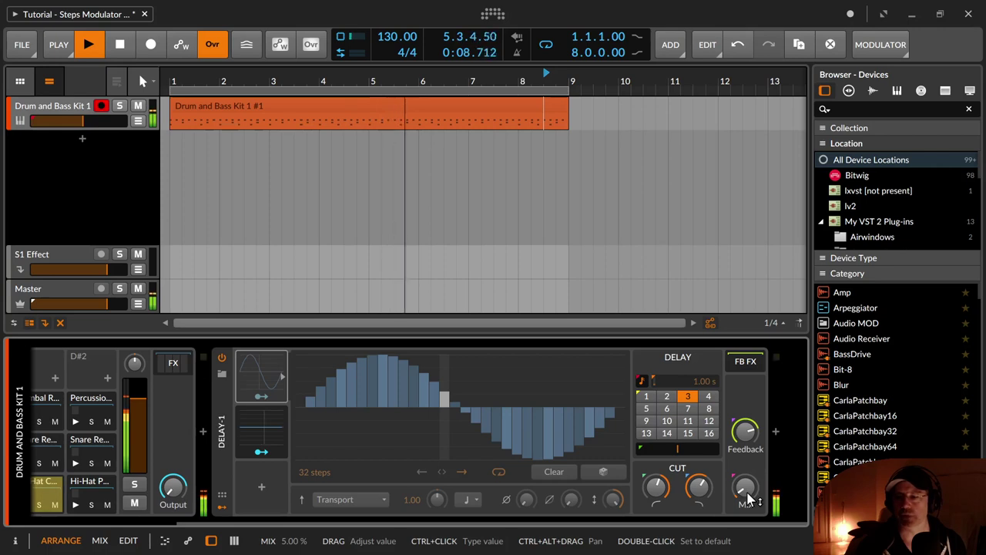
key("space")
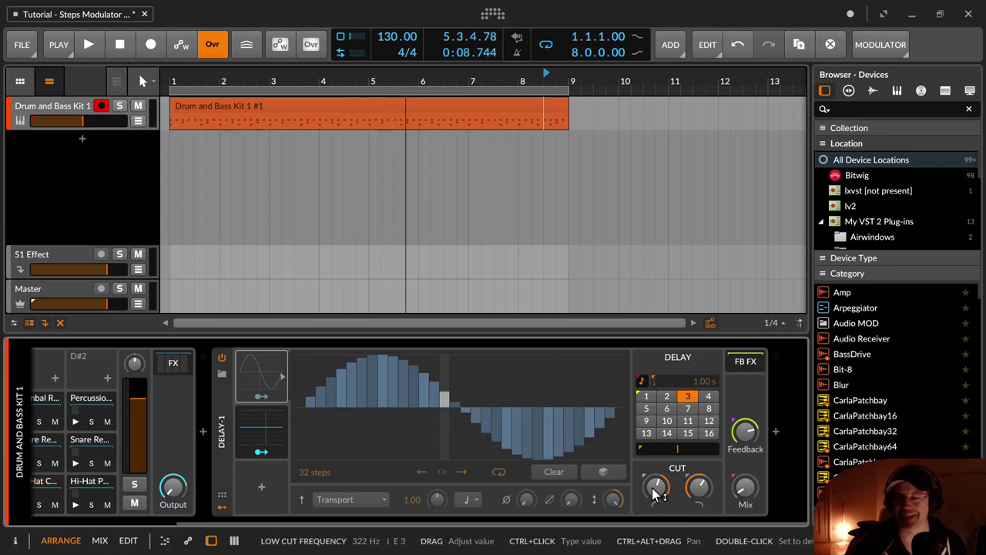
Step: Lower the Delay-1's low cut frequency to about 24.5 Hz and raise the Mix to 51 % while the loop plays
left_click_drag(654, 491, 653, 490)
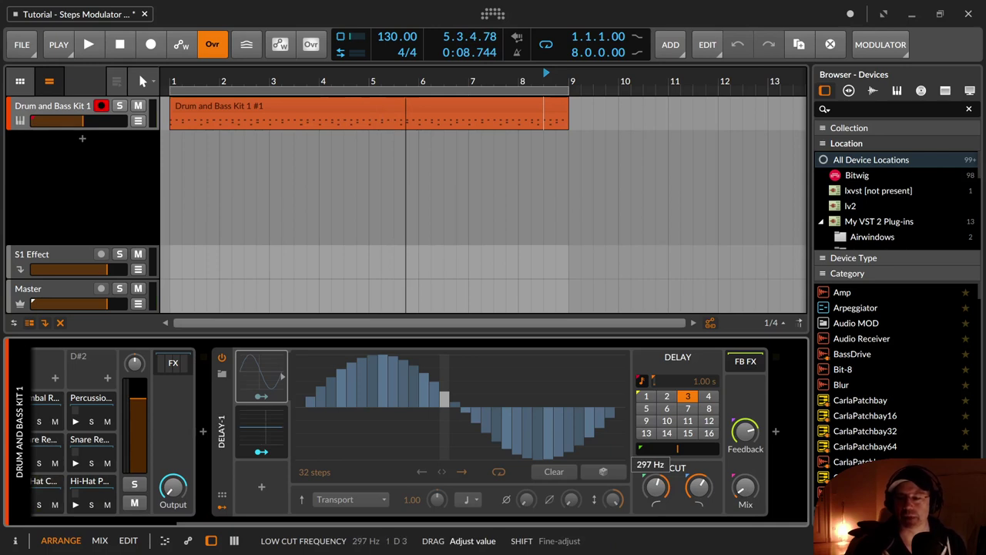
left_click_drag(653, 490, 653, 499)
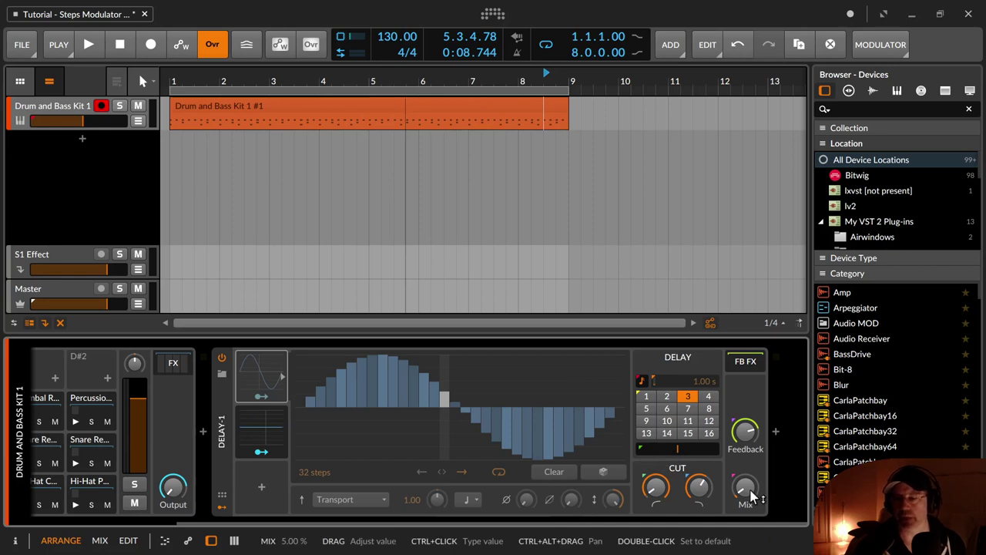
key("space")
left_click_drag(751, 497, 751, 456)
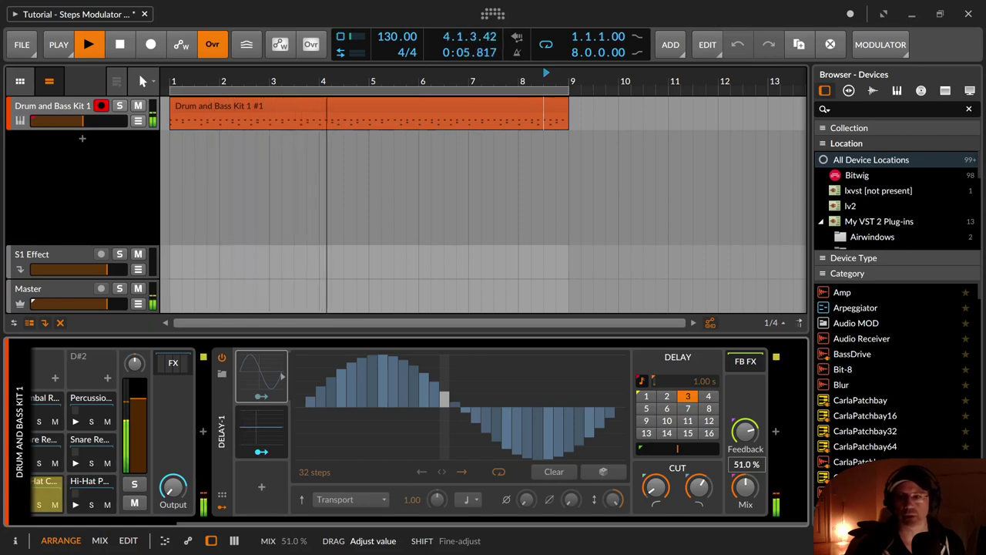
left_click_drag(751, 457, 713, 502)
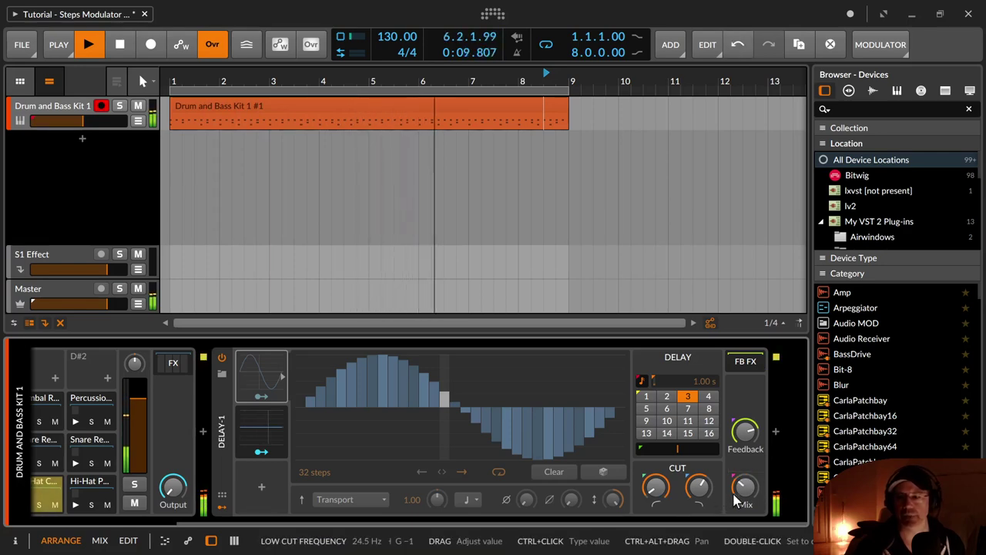
Step: Undo the latest low cut and Mix changes on the Delay-1
right_click(735, 495)
left_click(737, 497)
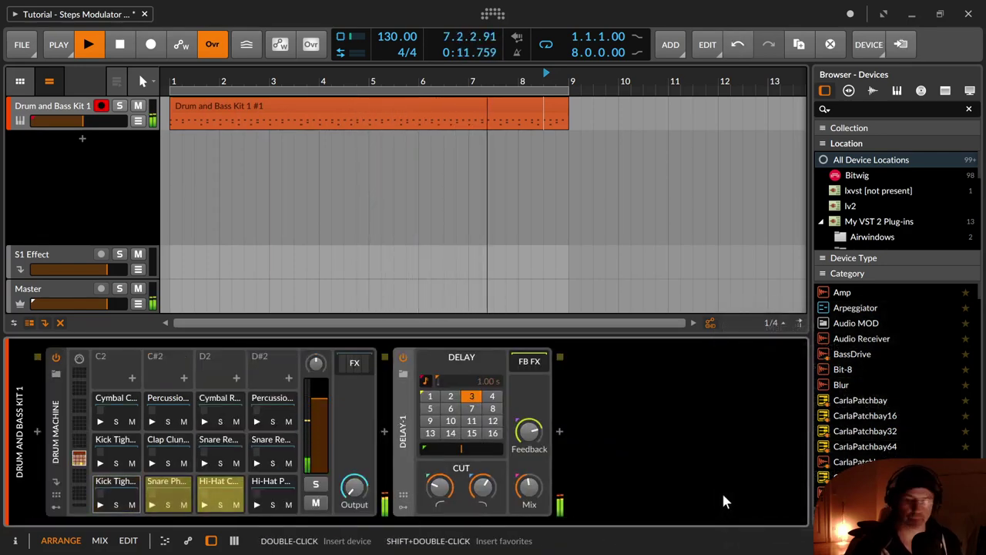
key("ctrl+z")
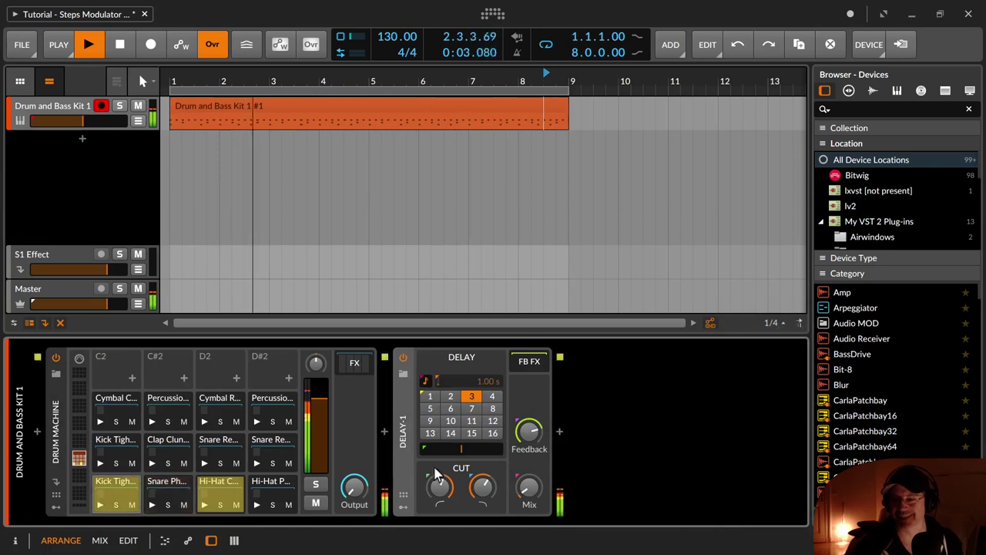
Step: Show the Delay-1's modulators again and select the first Steps modulator
left_click(402, 504)
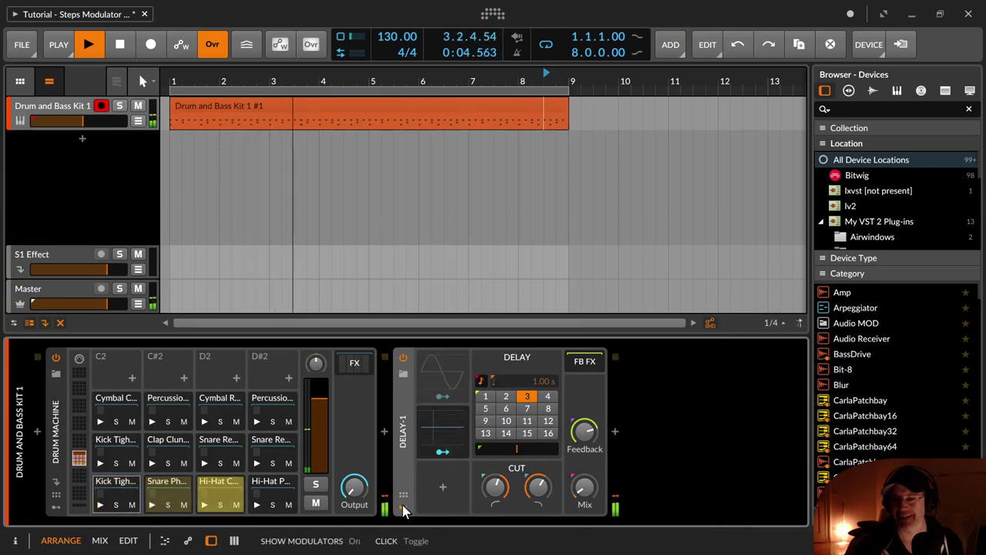
left_click(447, 367)
left_click(447, 368)
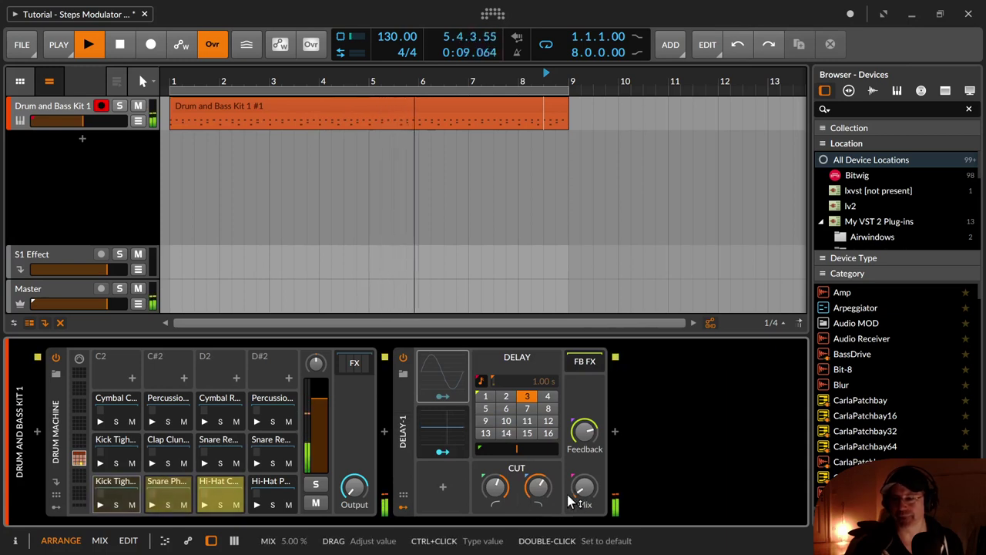
Step: Turn the Delay-1's low cut down to 19.4 Hz, raise it again past 209 Hz and audition with the Mix at 31 %
left_click_drag(495, 487, 495, 546)
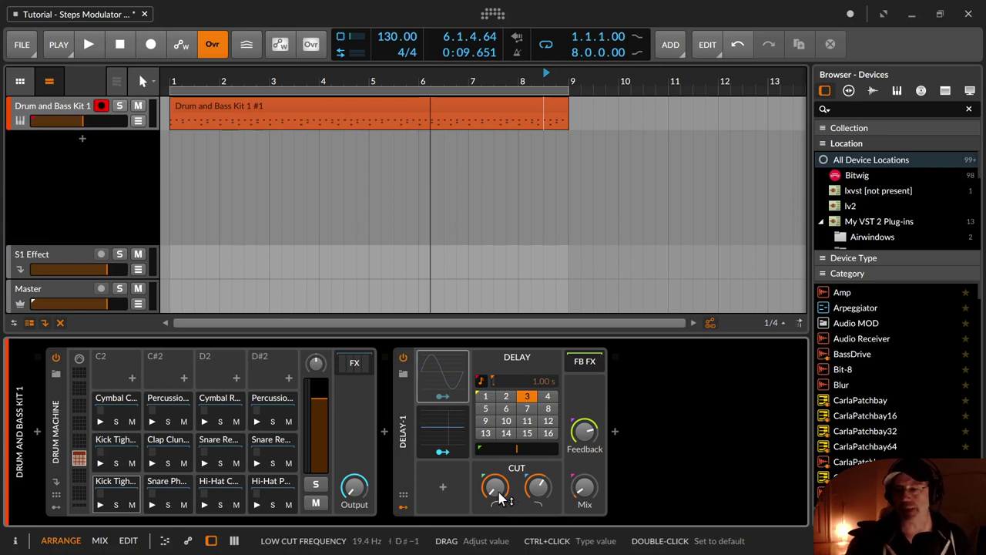
left_click_drag(500, 499, 499, 484)
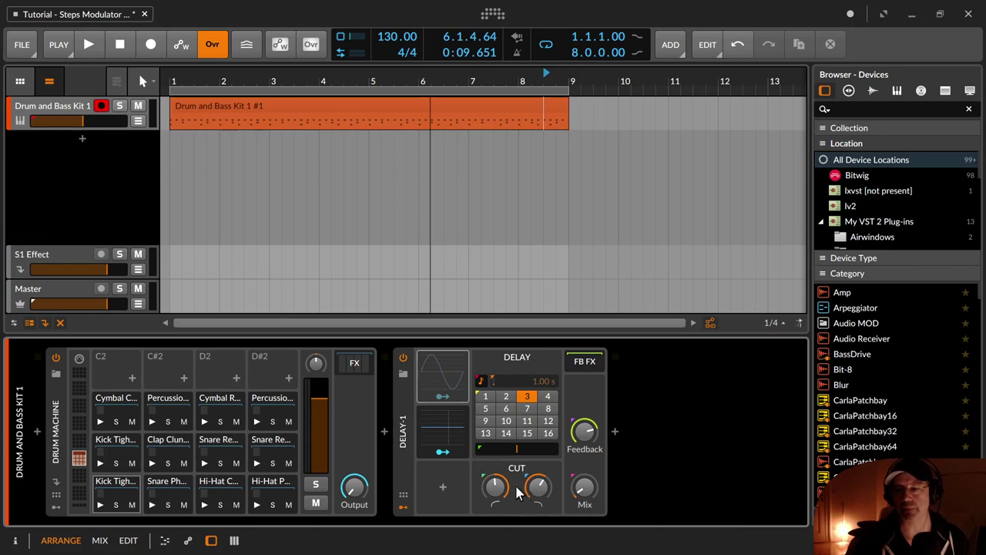
key("space")
left_click_drag(579, 491, 579, 476)
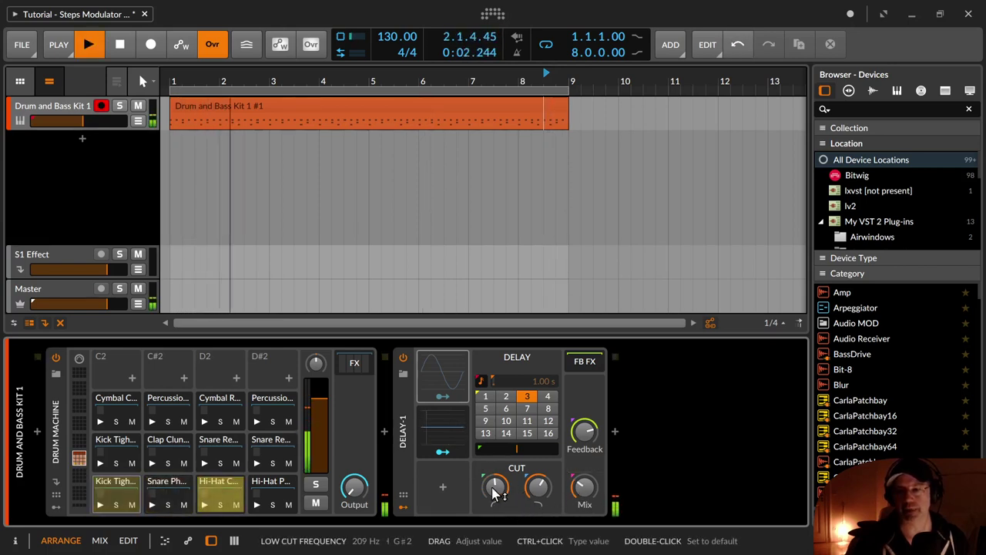
mouse_move(495, 486)
left_mouse_down()
mouse_move(495, 501)
mouse_move(496, 483)
left_mouse_up()
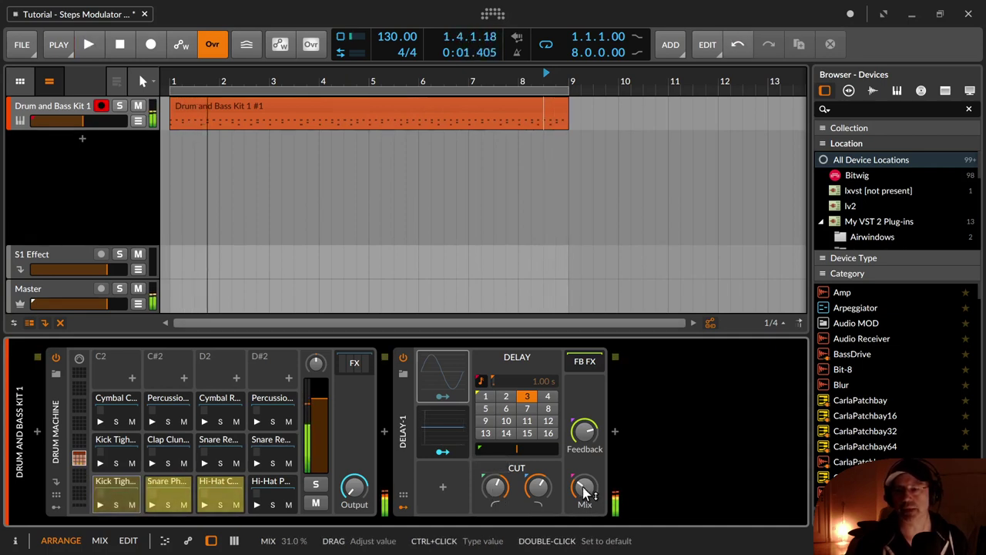
Step: Set the Delay-1's Mix to 0 % and briefly audition the drum loop
left_click_drag(584, 485, 584, 485)
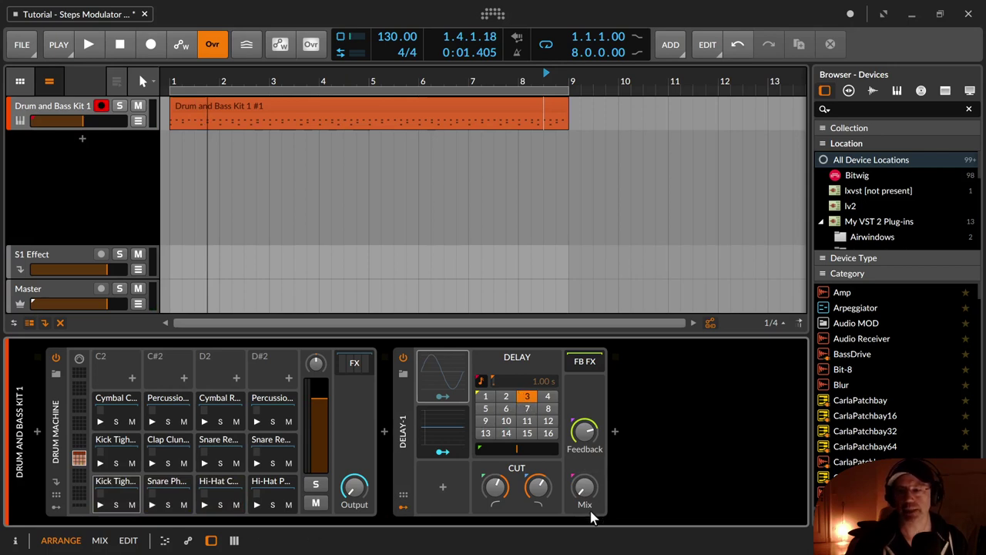
key("space")
left_click_drag(586, 490, 585, 475)
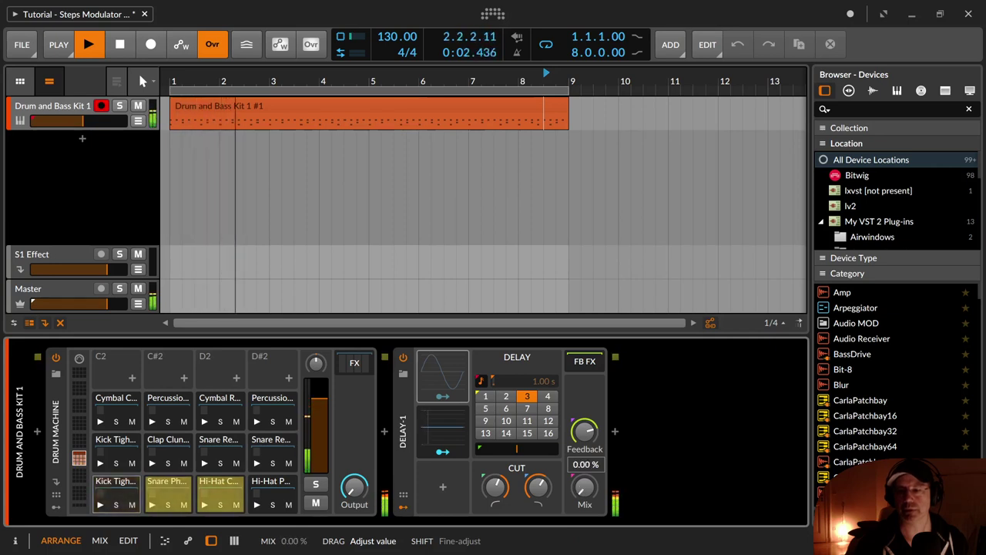
key("space")
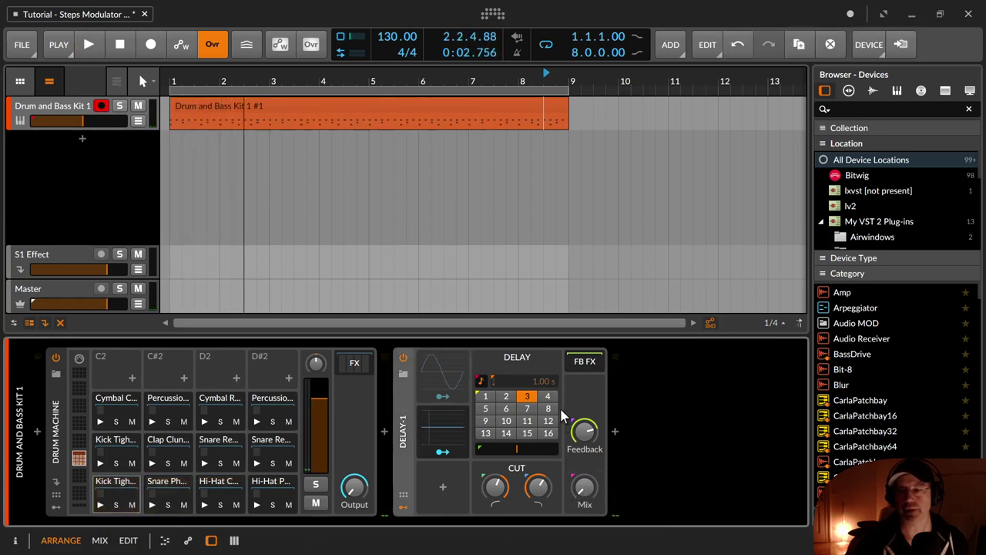
Step: Audition the loop at 22 % Mix, switch the delay to 5 beats and vary the Mix between 12 % and 26 %
key("space")
mouse_move(584, 487)
left_mouse_down()
mouse_move(585, 462)
mouse_move(585, 487)
mouse_move(585, 473)
left_mouse_up()
left_click(530, 397)
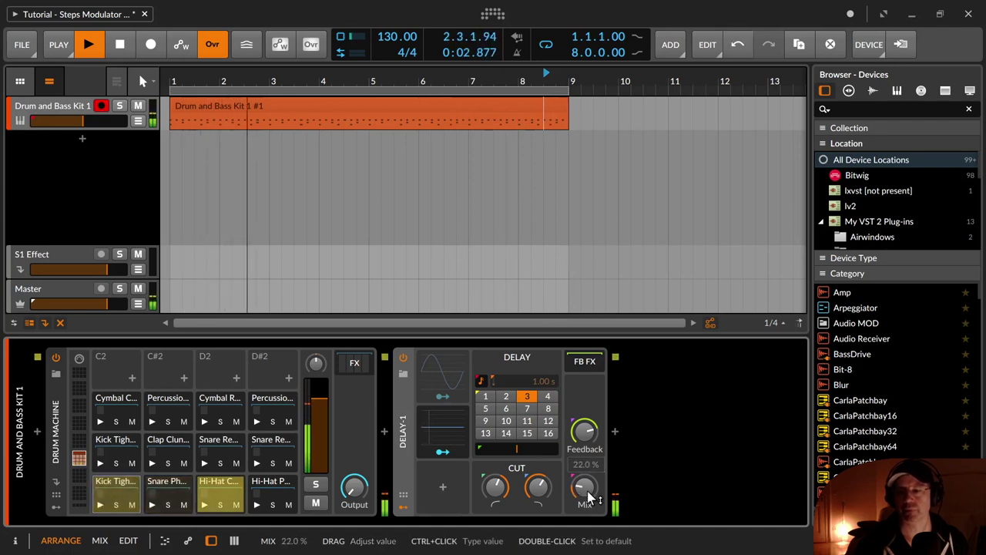
left_click(486, 410)
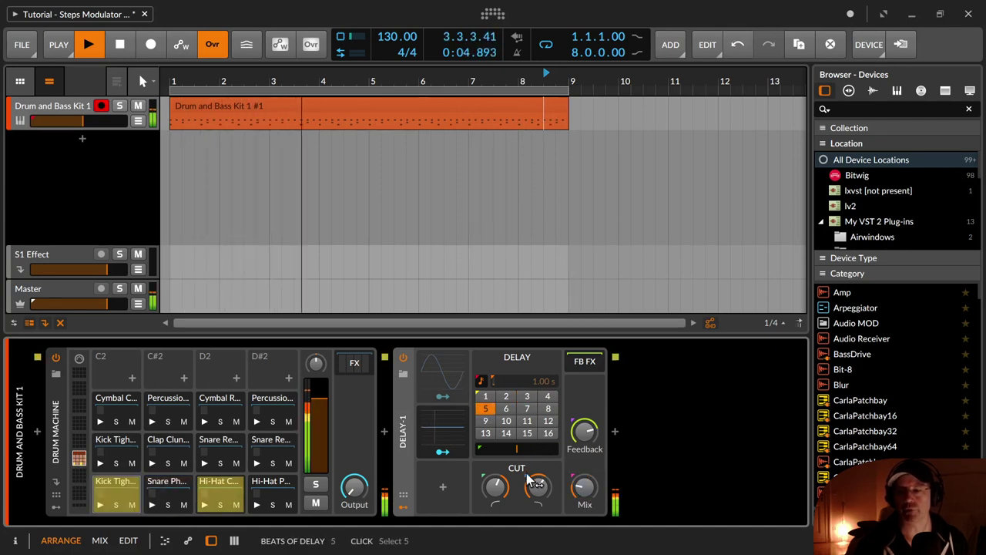
left_click_drag(585, 487, 585, 486)
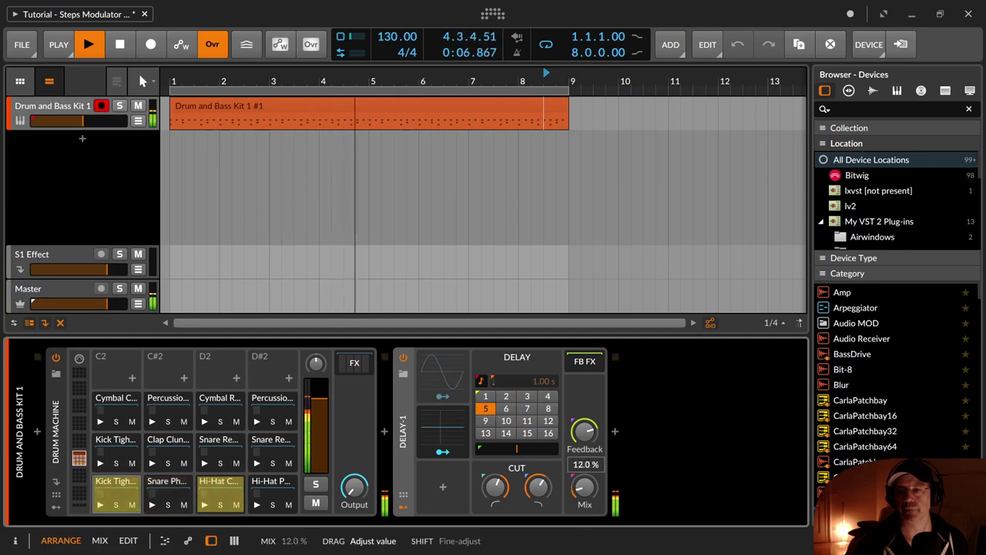
left_click_drag(584, 486, 585, 485)
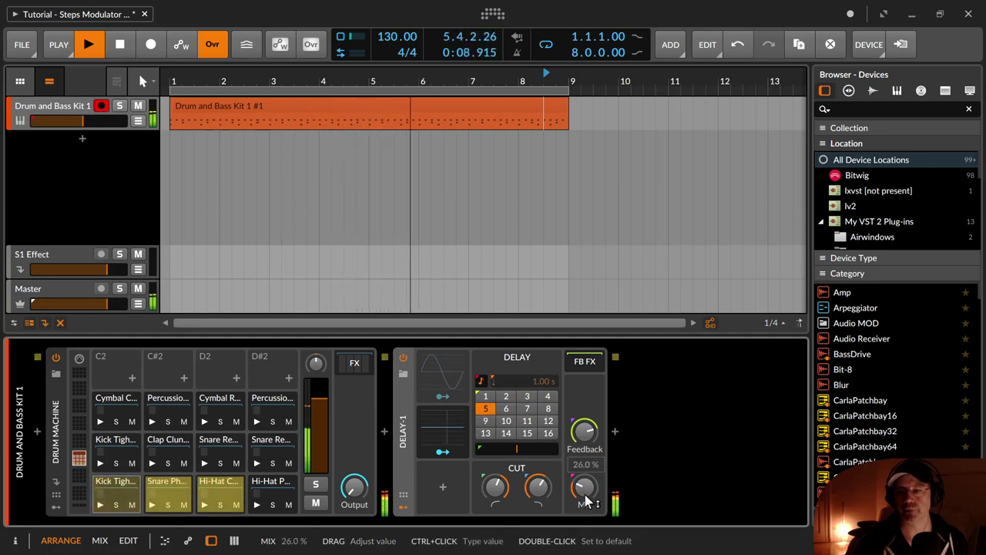
Step: Try a delay of 2 beats, return to 3 with the Mix at 3.67 %, and stop playback
left_click(508, 399)
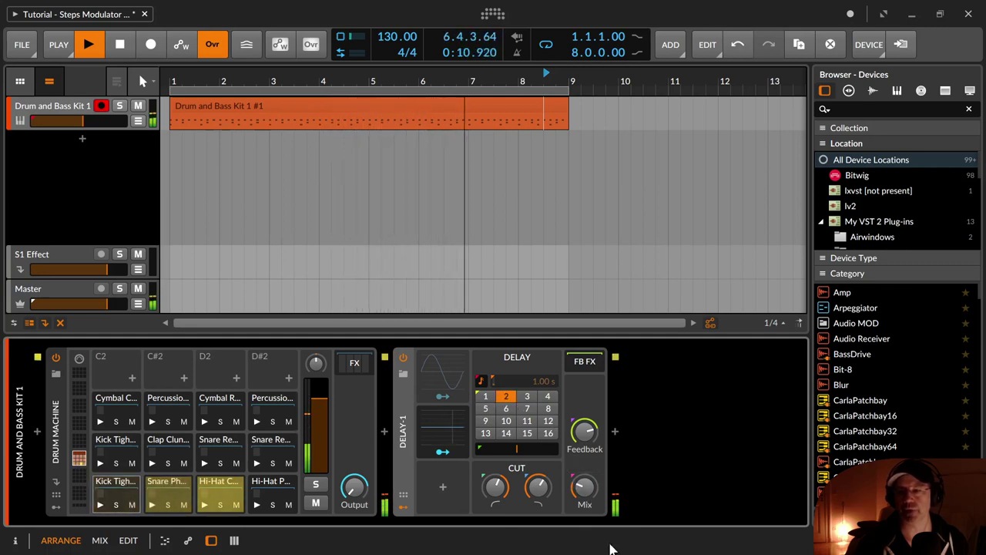
mouse_move(585, 486)
left_mouse_down()
mouse_move(585, 467)
mouse_move(585, 497)
mouse_move(585, 467)
mouse_move(585, 498)
left_mouse_up()
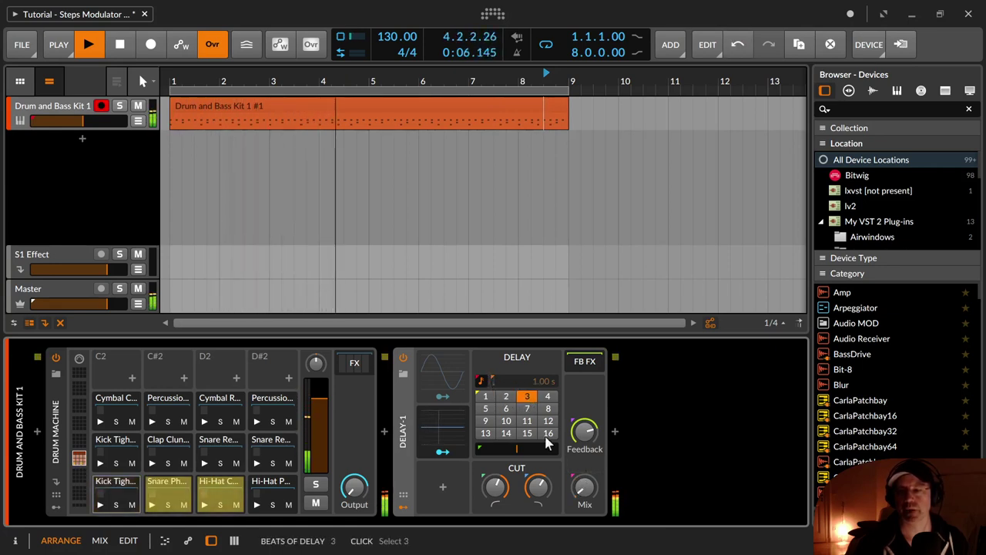
key("space")
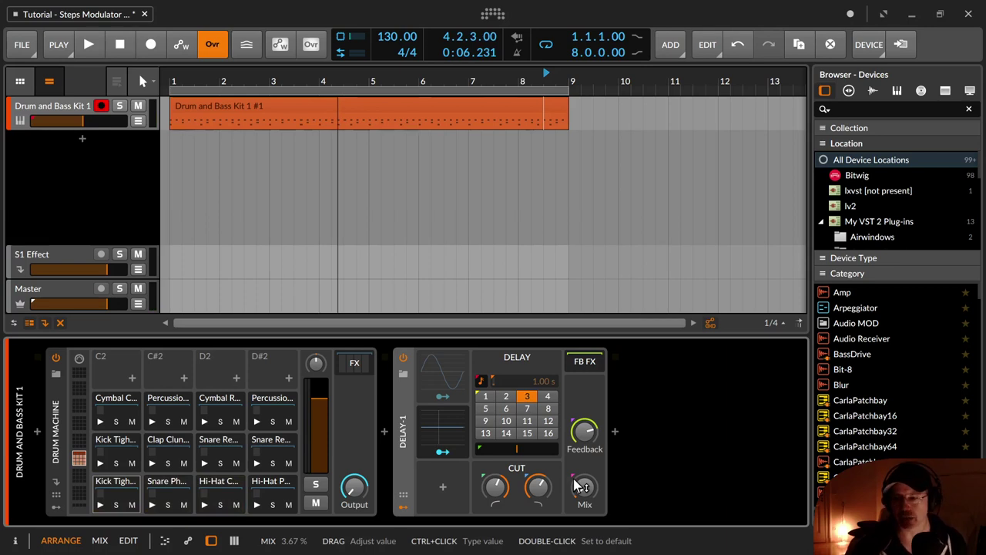
Step: Activate the first Steps modulator on the Delay-1 and look through its timebase options, keeping Quarter note
left_click(429, 376)
right_click(429, 376)
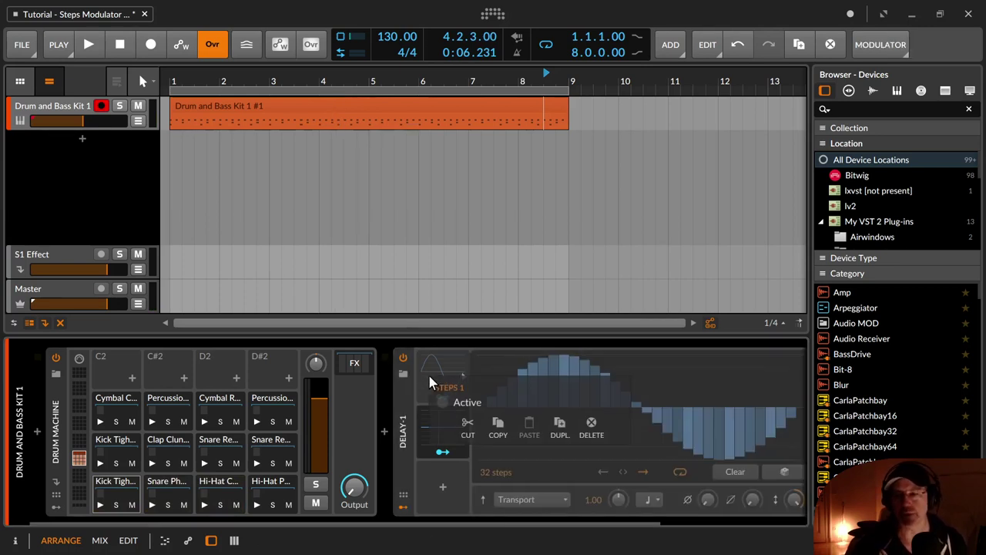
left_click(445, 398)
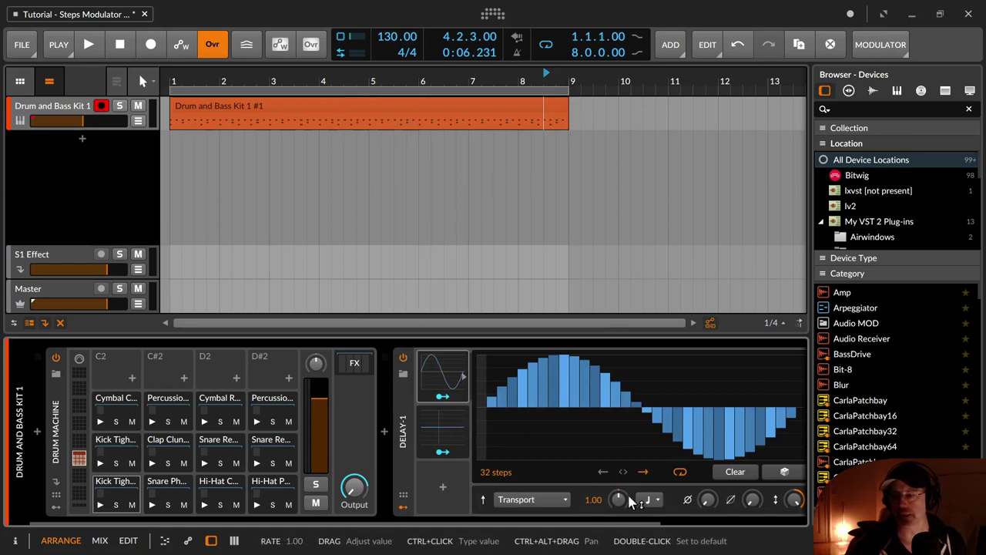
left_click(657, 500)
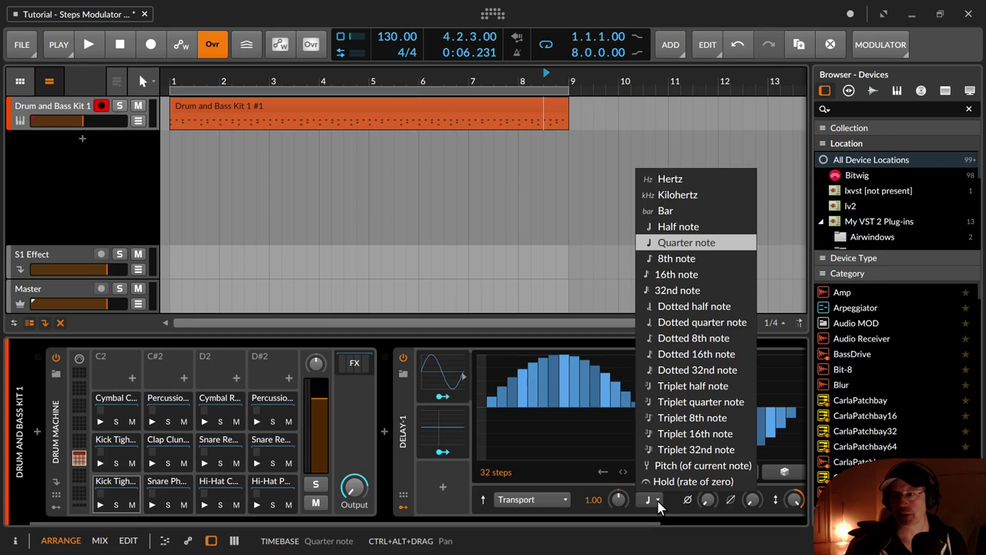
left_click(658, 501)
Step: Clear all steps of the Delay-1's first Steps modulator and delete the second modulator
left_click_drag(612, 522, 770, 549)
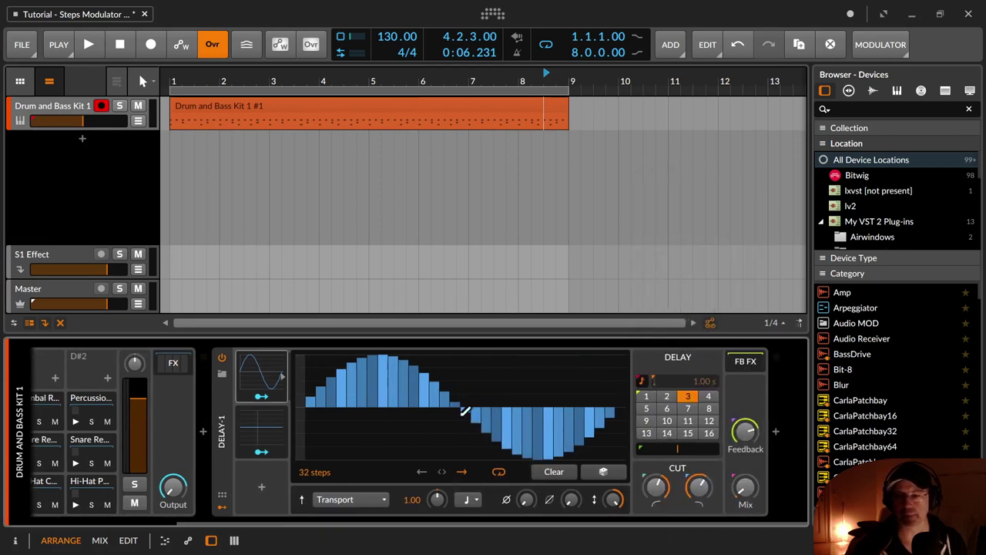
right_click(451, 416)
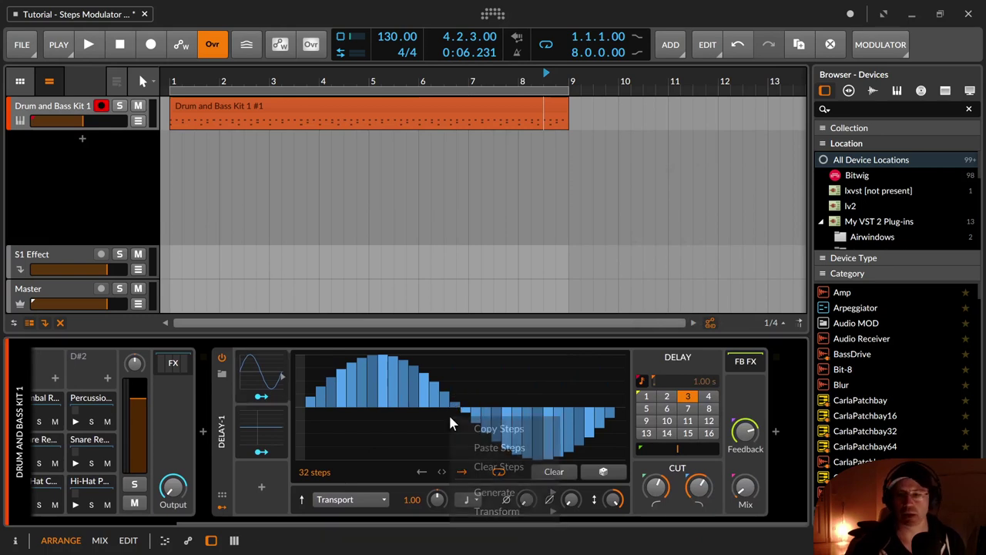
left_click(485, 471)
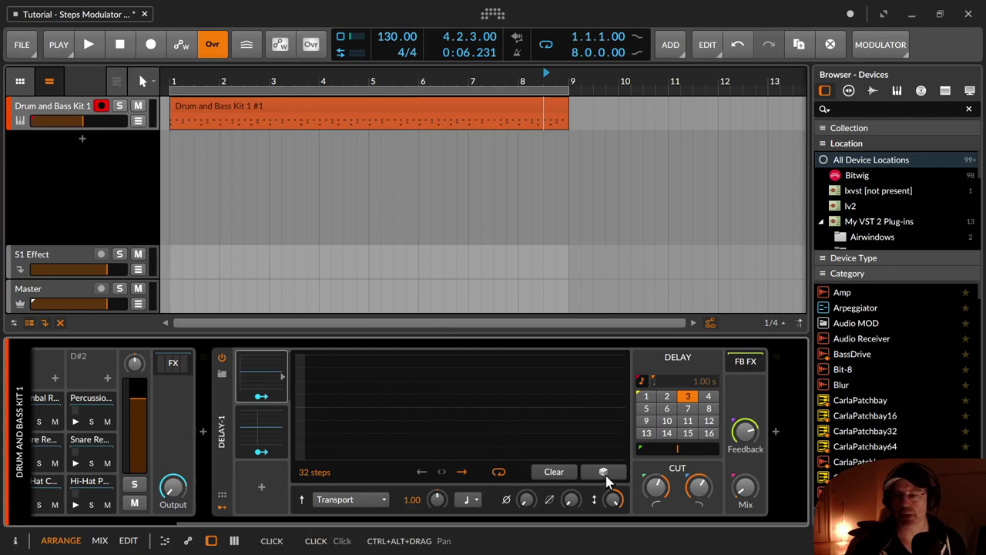
left_click(246, 420)
key("Delete")
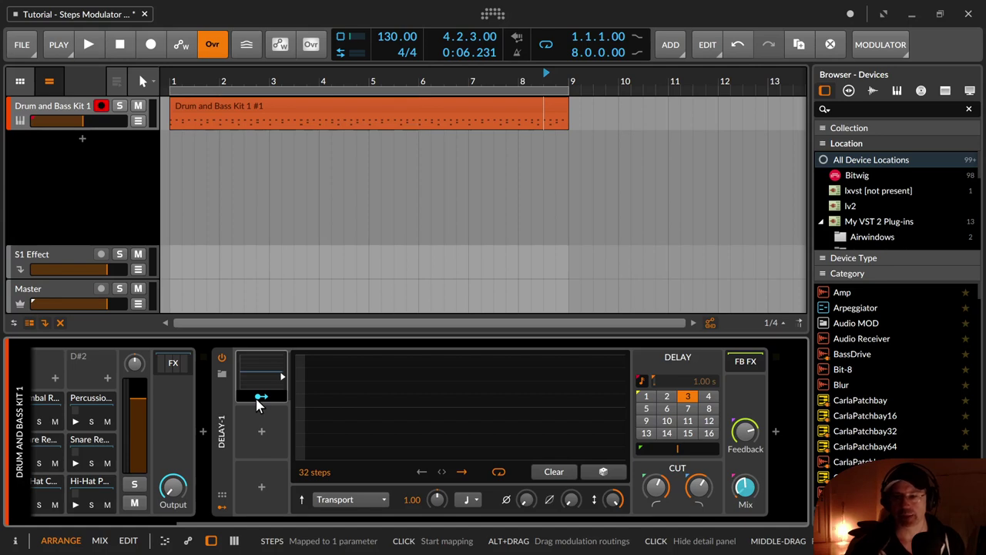
Step: Reset the Delay-1's base Mix to 0 % and map the Steps modulator to it with a positive amount
right_click(755, 490)
left_click(936, 541)
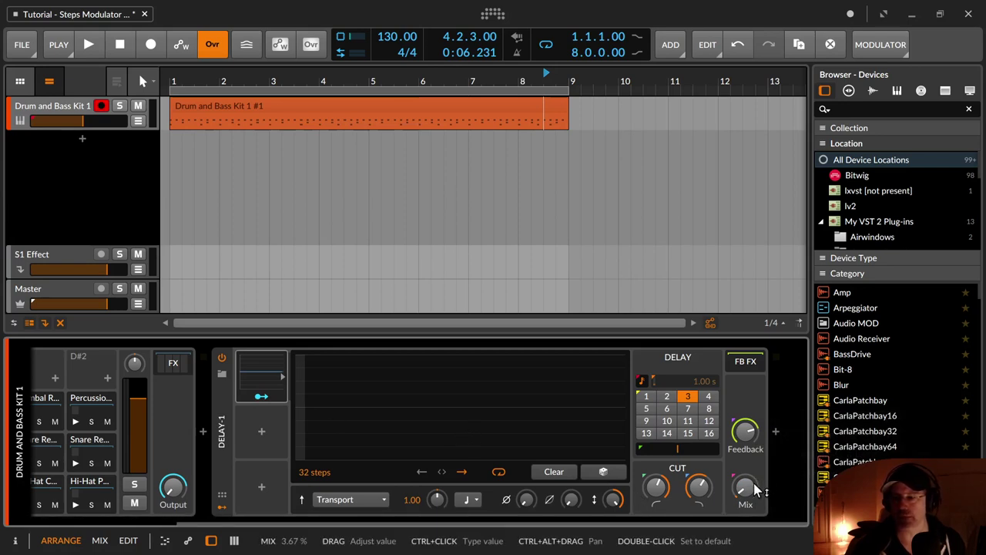
mouse_move(750, 487)
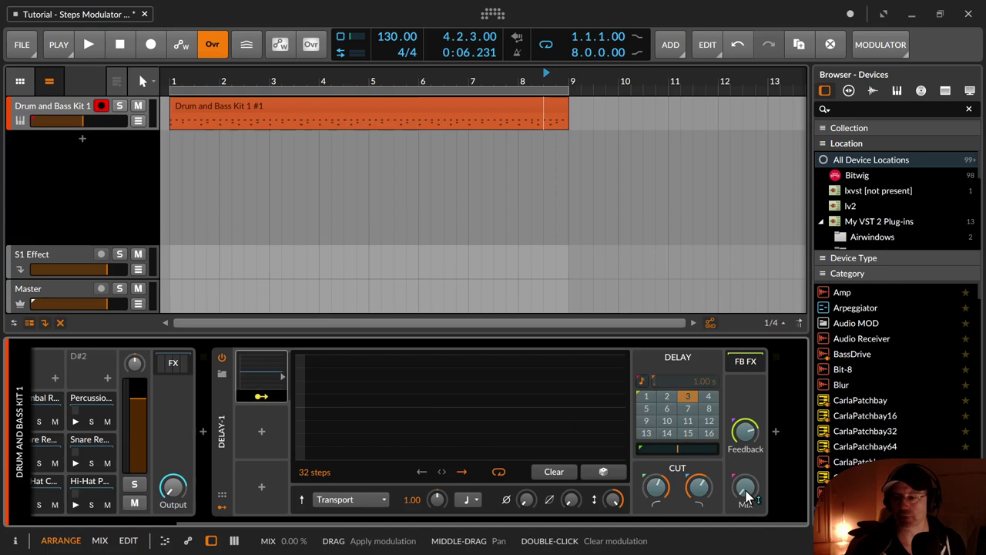
left_click_drag(747, 497, 747, 466)
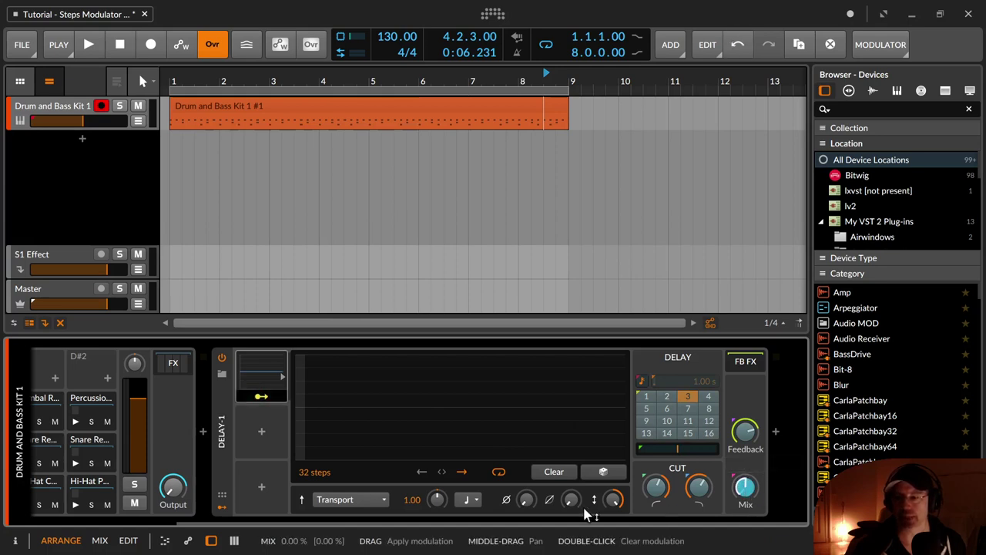
left_click(253, 396)
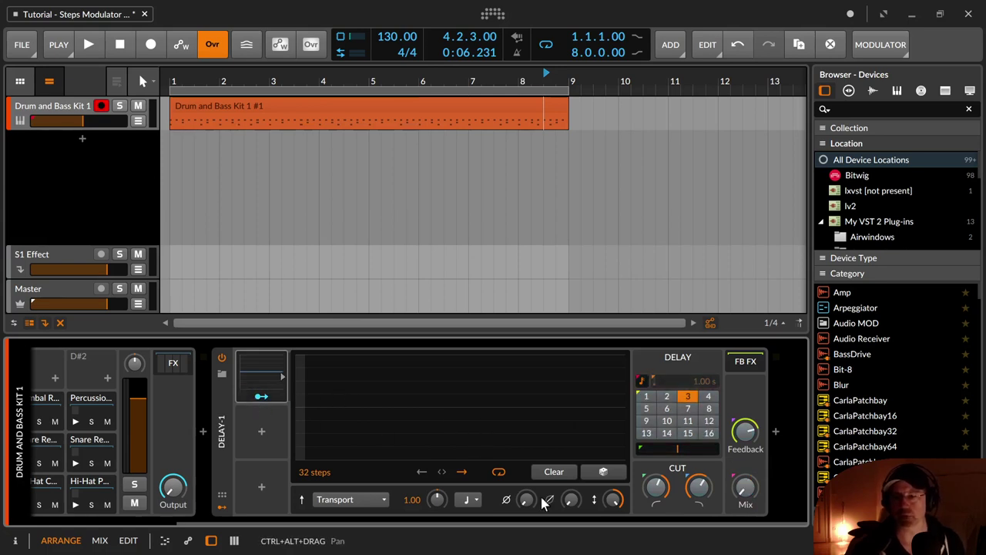
Step: Audition two randomized step patterns against the drum loop, stop playback and clear all steps
left_click(604, 472)
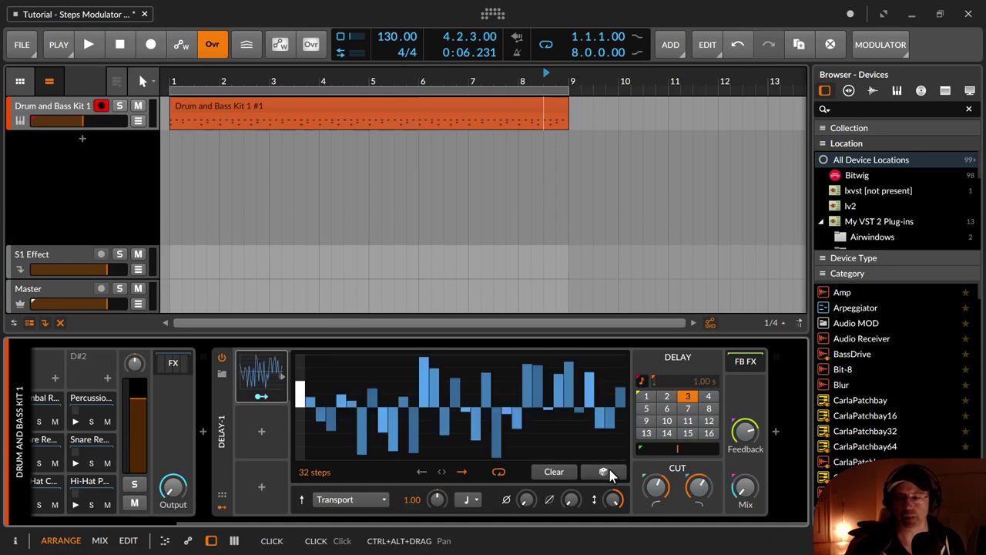
key("space")
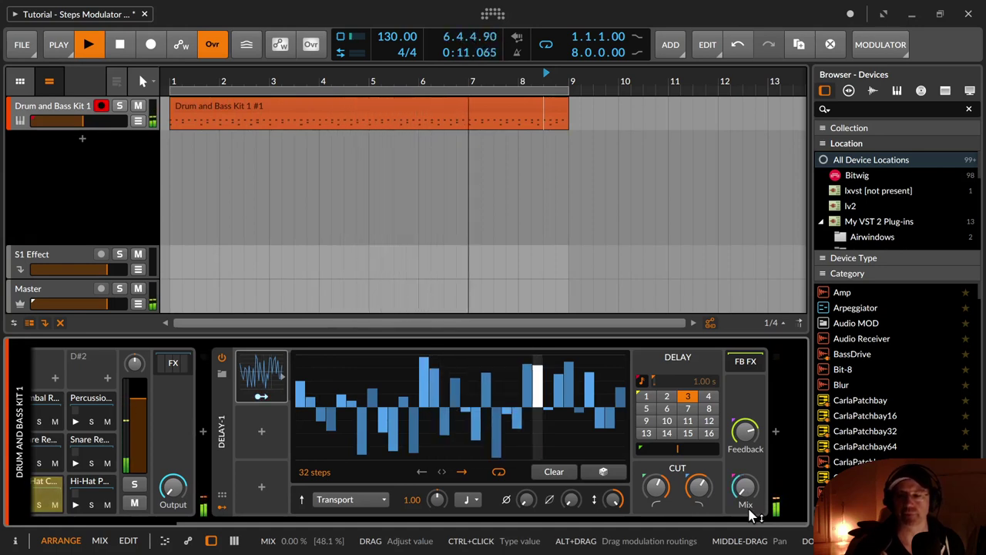
left_click(619, 475)
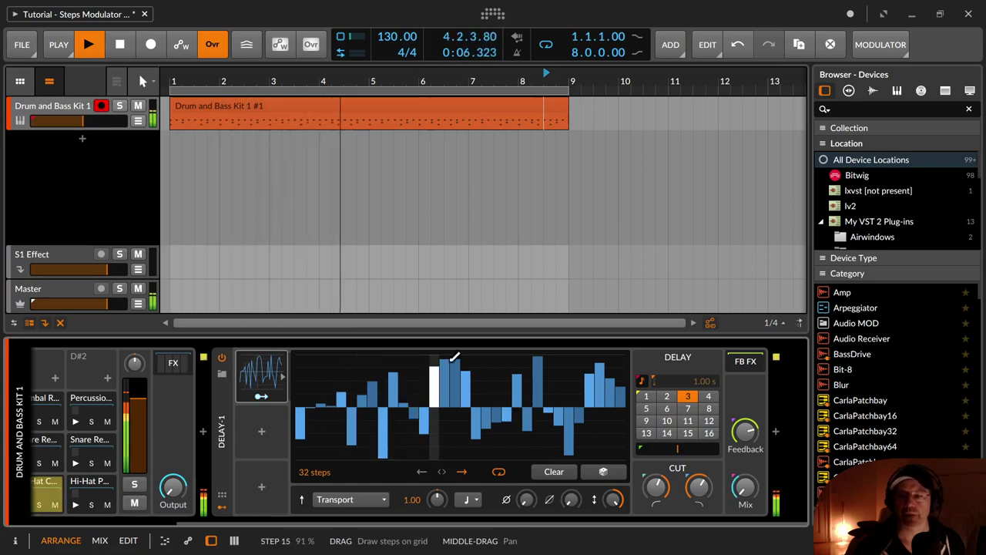
key("space")
right_click(490, 408)
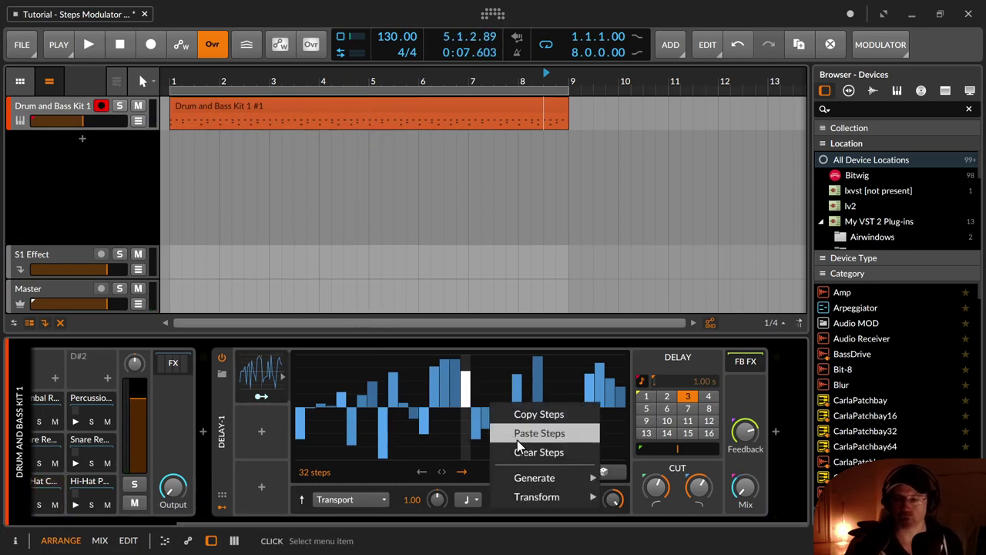
left_click(521, 452)
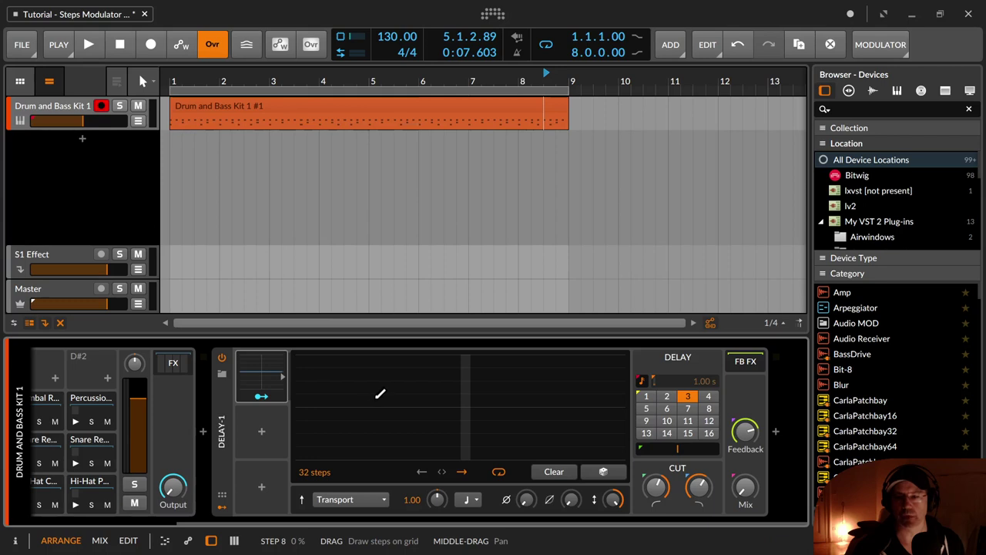
Step: Draw steps 8 and 16 at slightly under half positive height and step 12 at 100 %, removing the stray step 11
left_click_drag(372, 394, 376, 378)
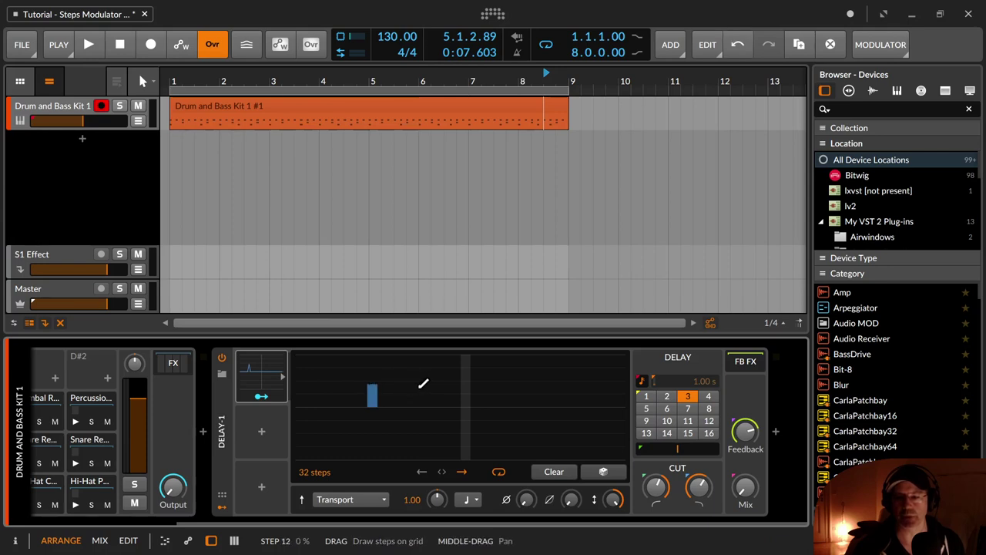
left_click_drag(420, 381, 402, 352)
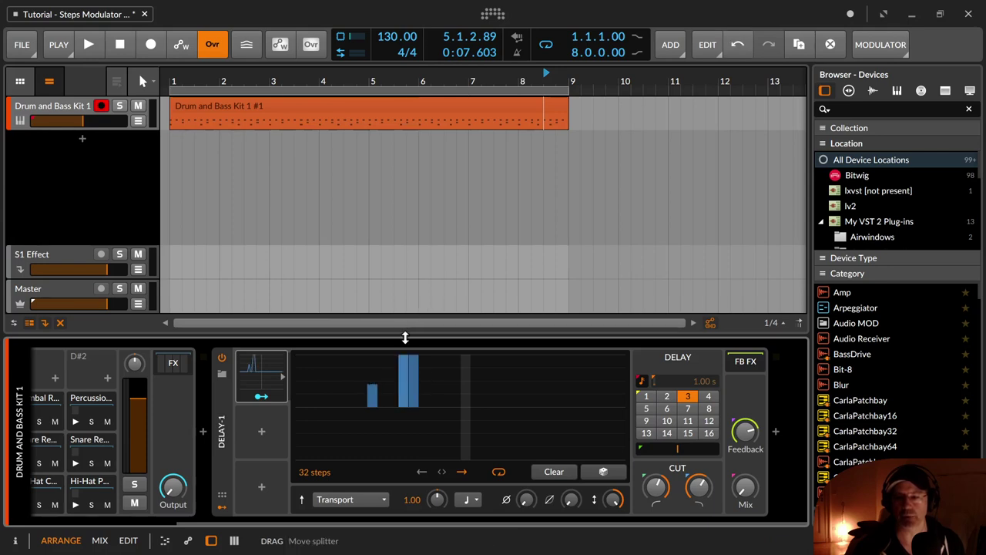
right_click(407, 356)
left_click(374, 354)
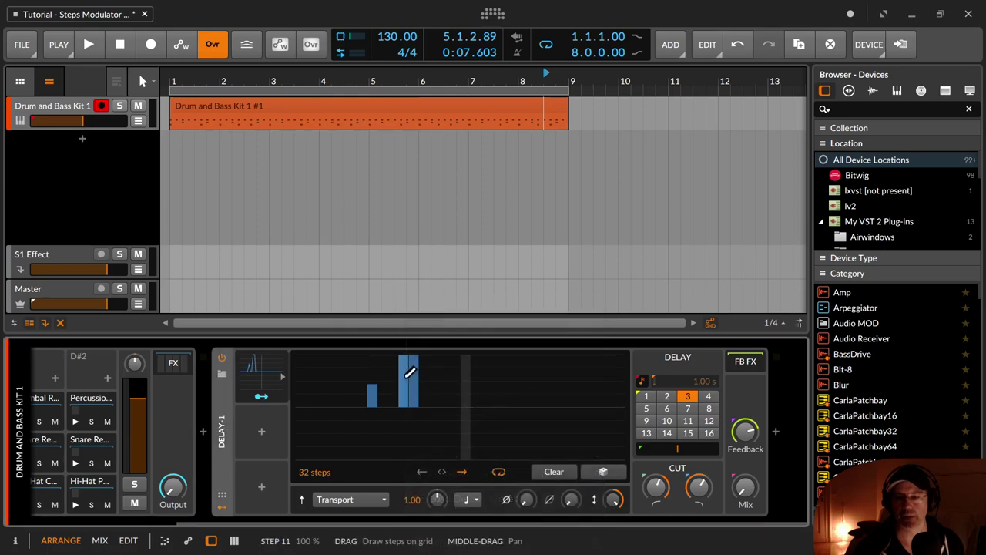
key("ctrl+z")
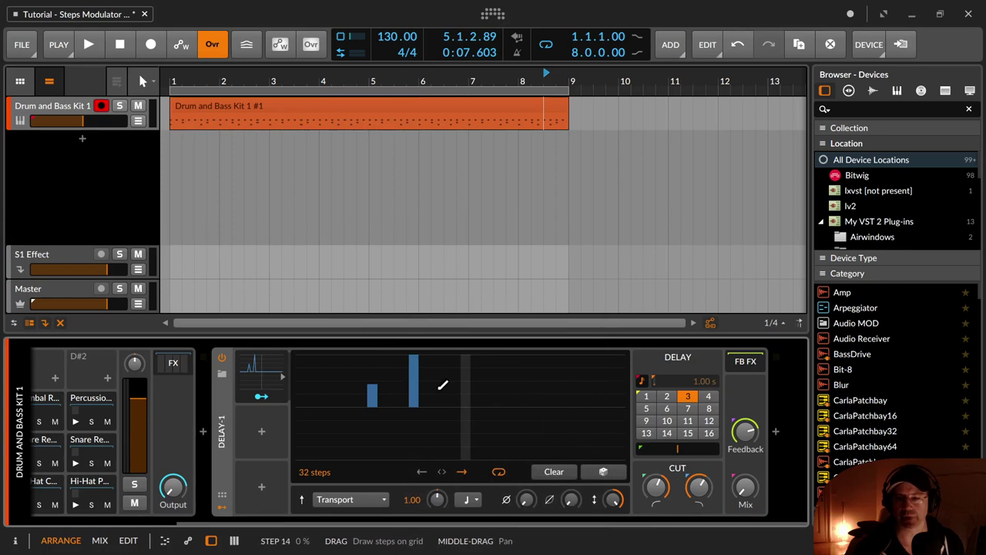
left_click(455, 390)
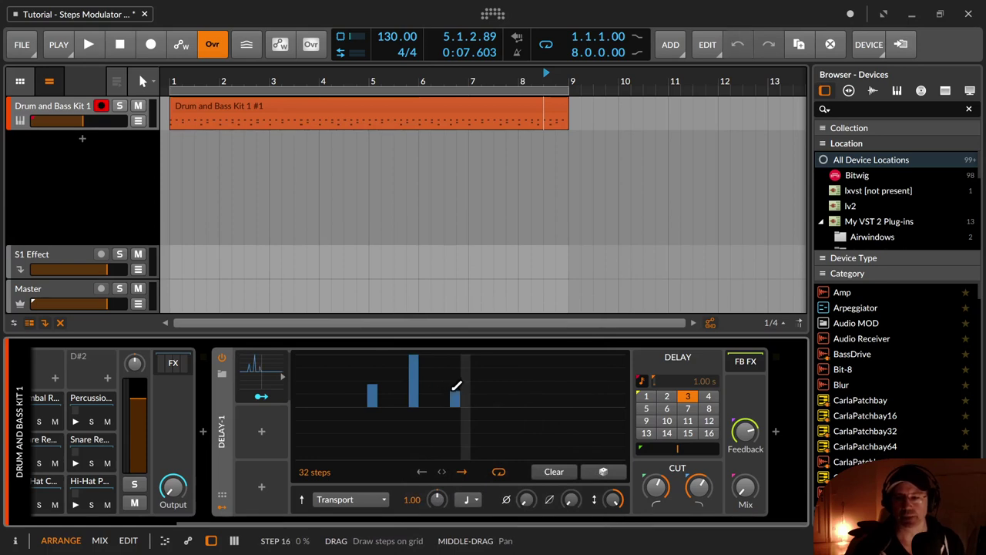
left_click_drag(456, 386, 462, 377)
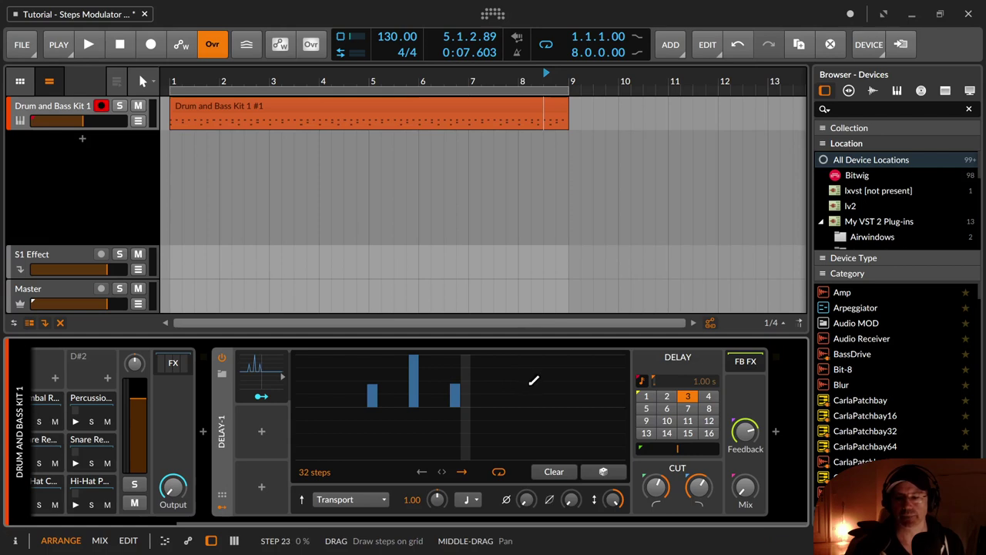
Step: Draw step 24 at about 25 %, zero step 23, and draw a ramp over steps 30 to 32 rising to 100 %
left_click_drag(540, 381, 537, 396)
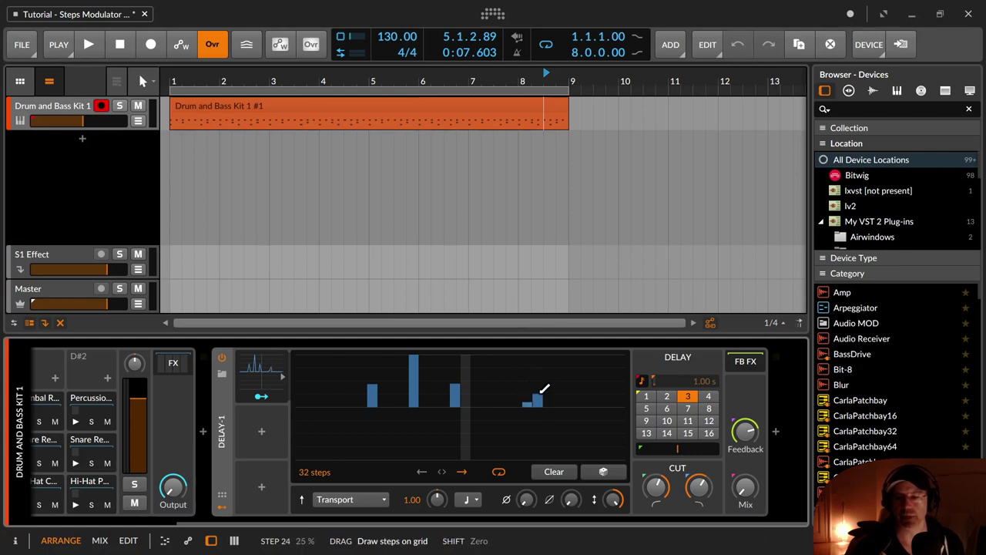
left_click_drag(542, 387, 543, 387)
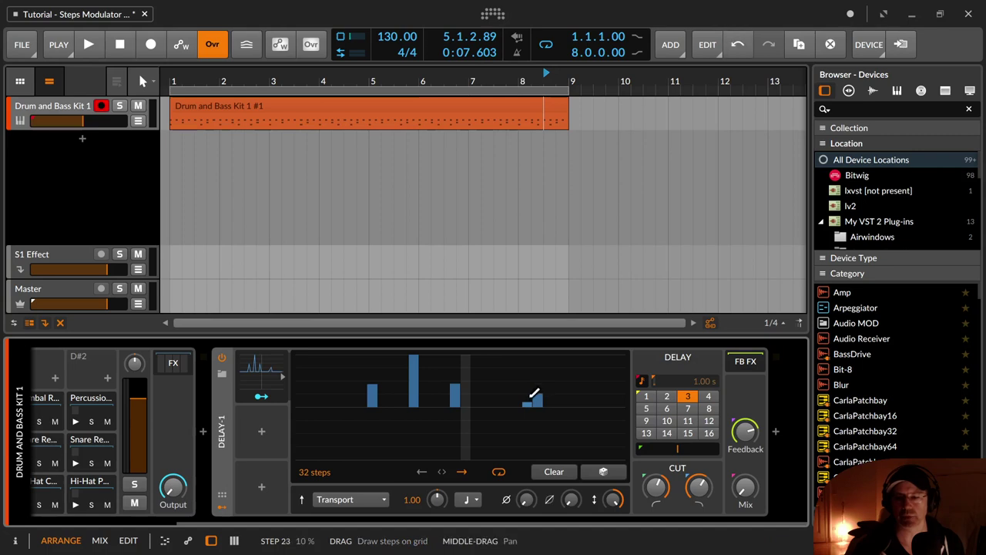
double_click(530, 397)
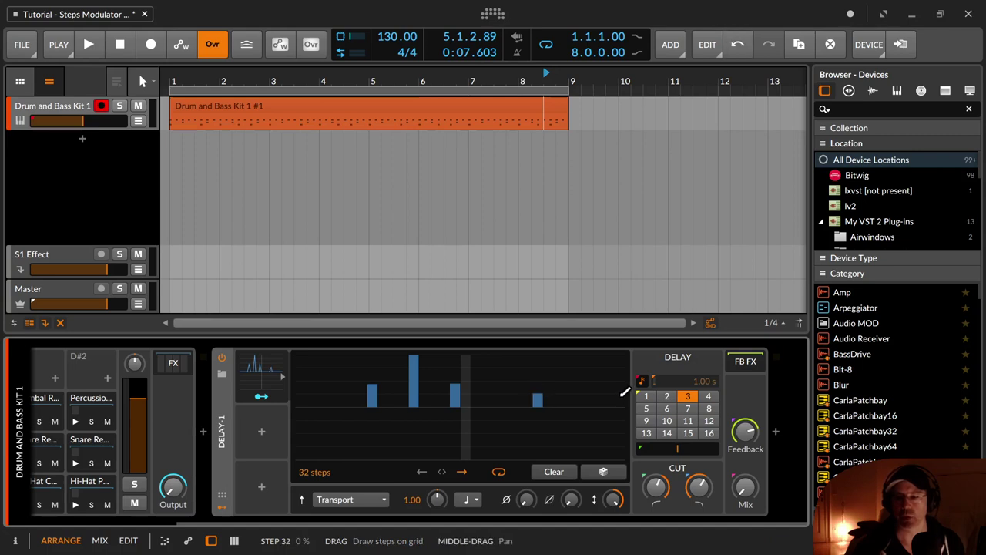
left_click_drag(628, 391, 628, 372)
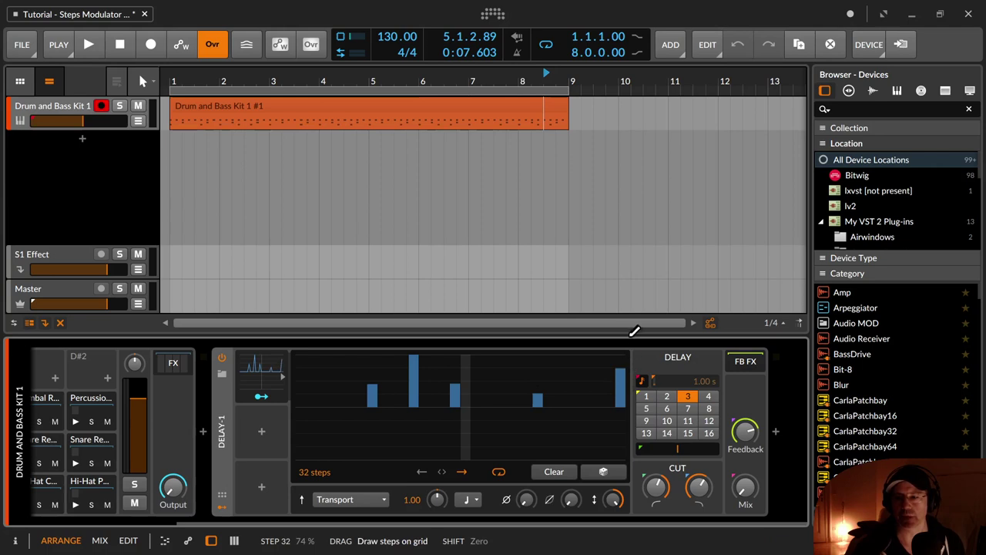
mouse_move(633, 330)
left_mouse_down()
mouse_move(620, 341)
mouse_move(617, 385)
mouse_move(590, 392)
left_mouse_up()
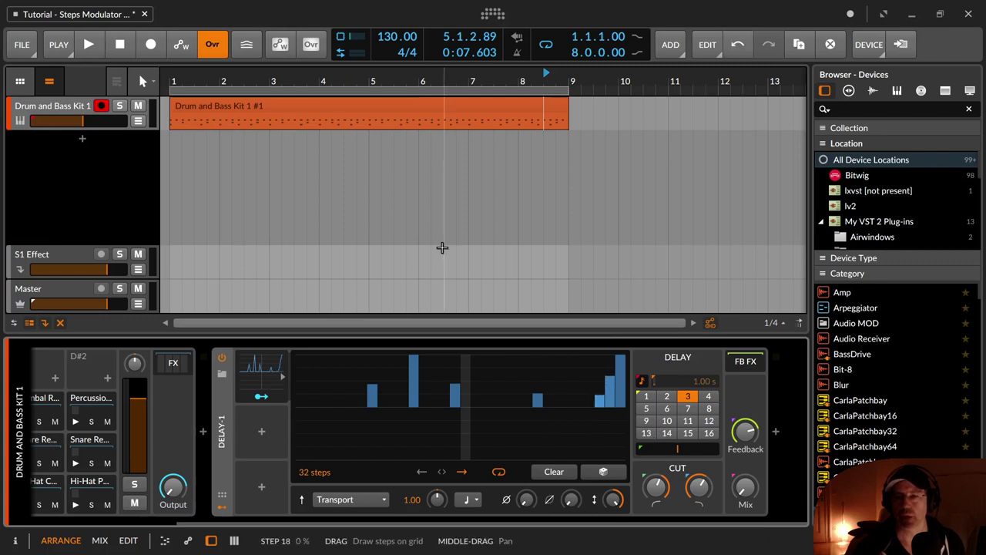
Step: Play the drum loop briefly from the start to hear the hand-drawn step pattern, and stop it
left_click(109, 44)
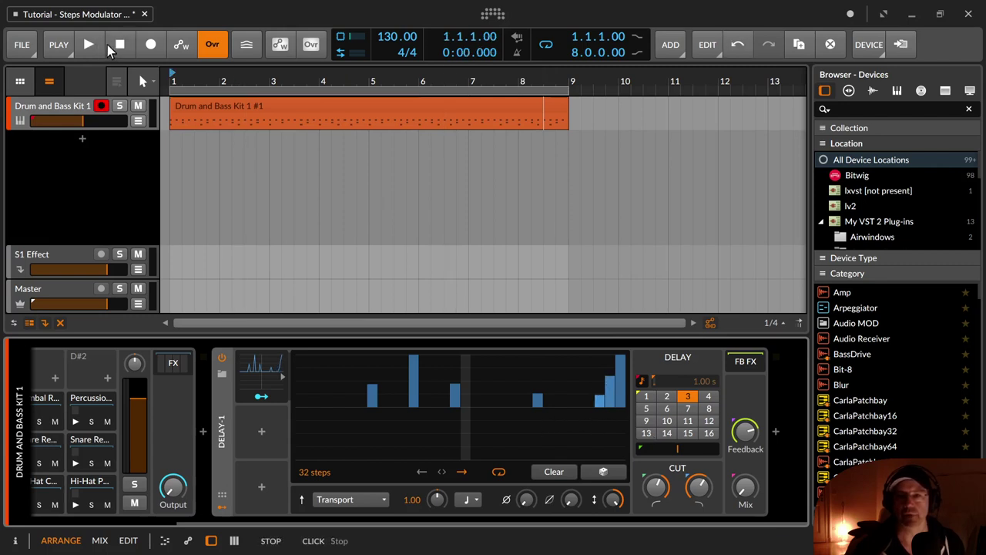
left_click(90, 45)
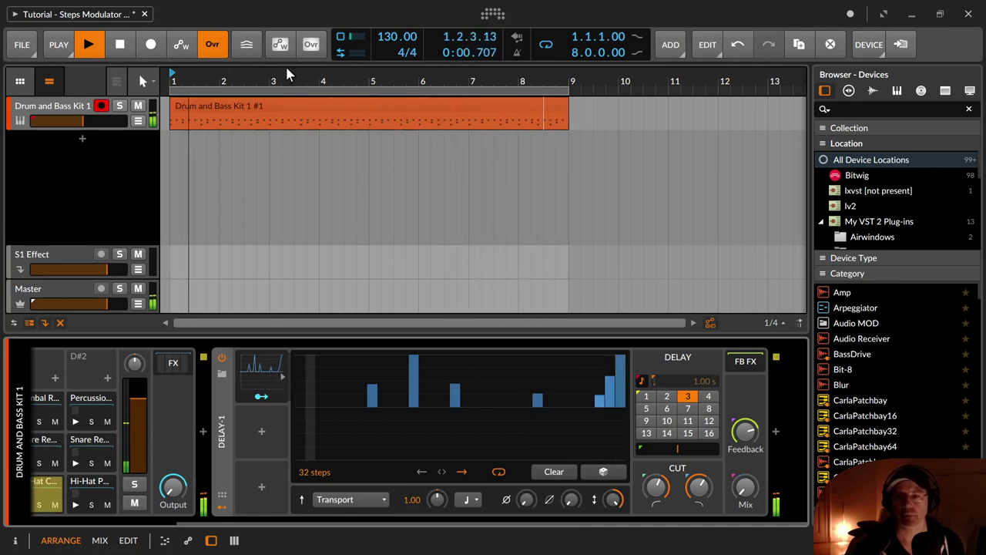
key("space")
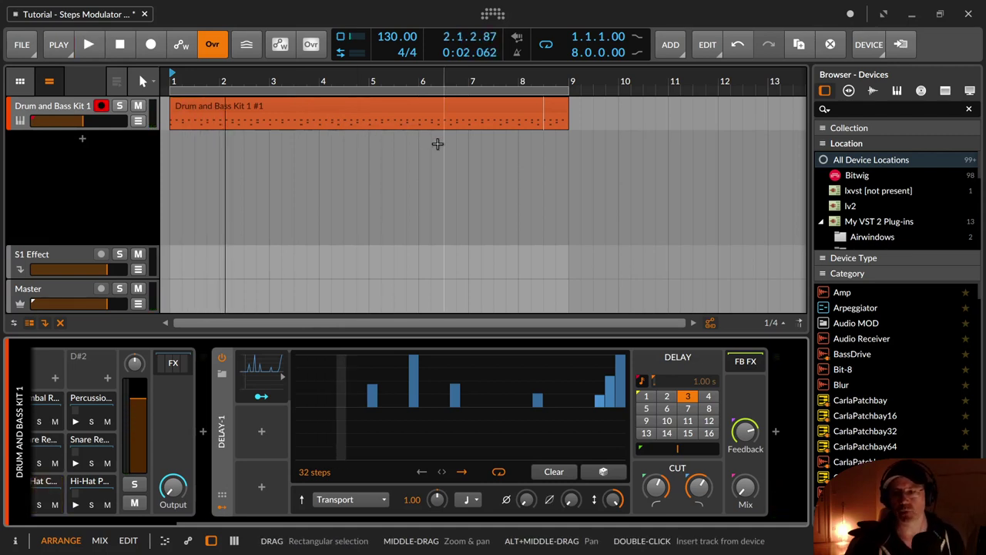
Step: Randomize the steps, make them all positive with the Positive Shift transform, and start playback
left_click(603, 471)
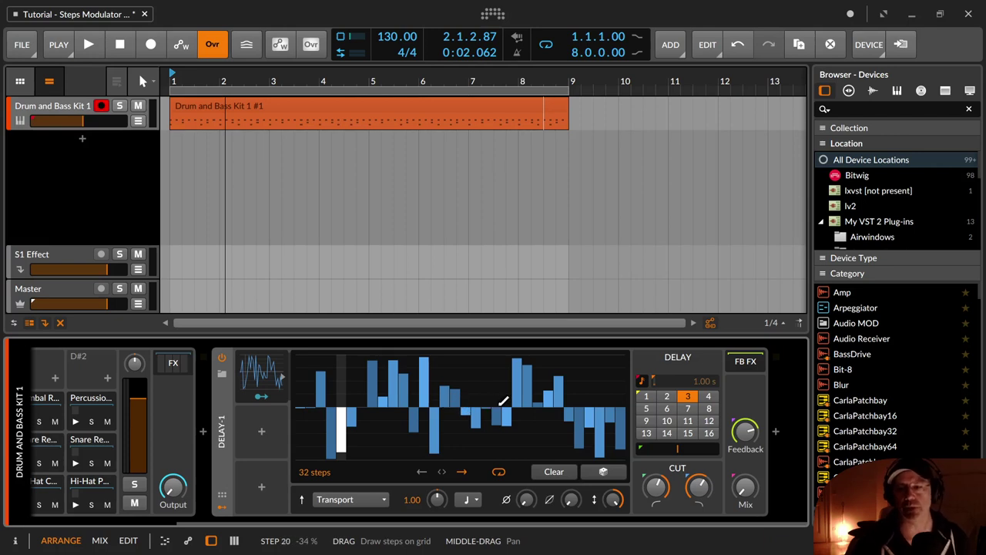
right_click(509, 397)
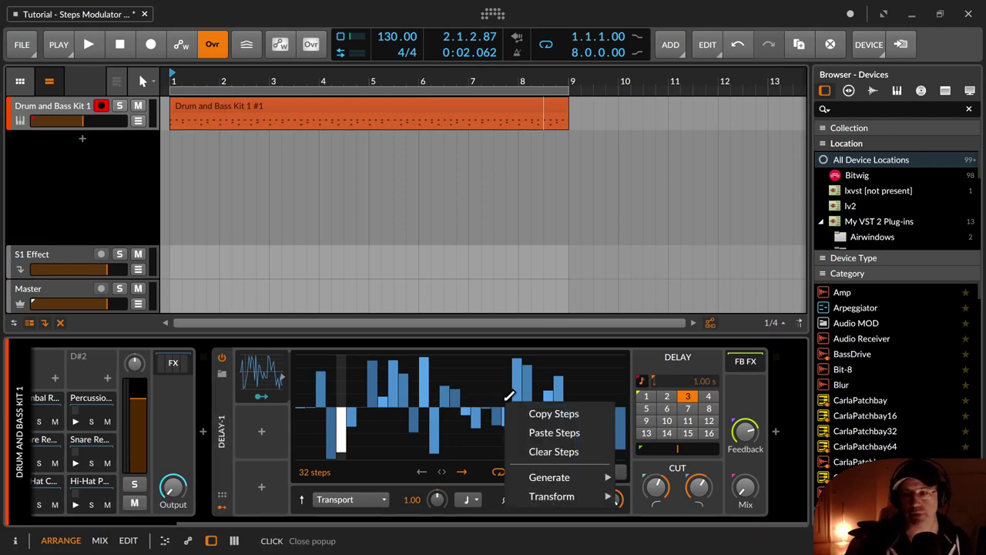
mouse_move(583, 503)
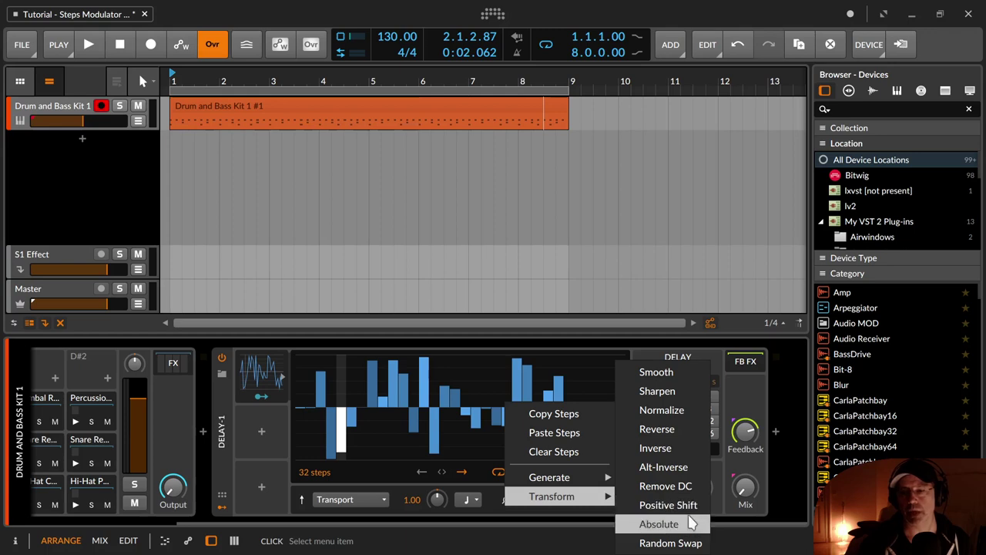
left_click(689, 512)
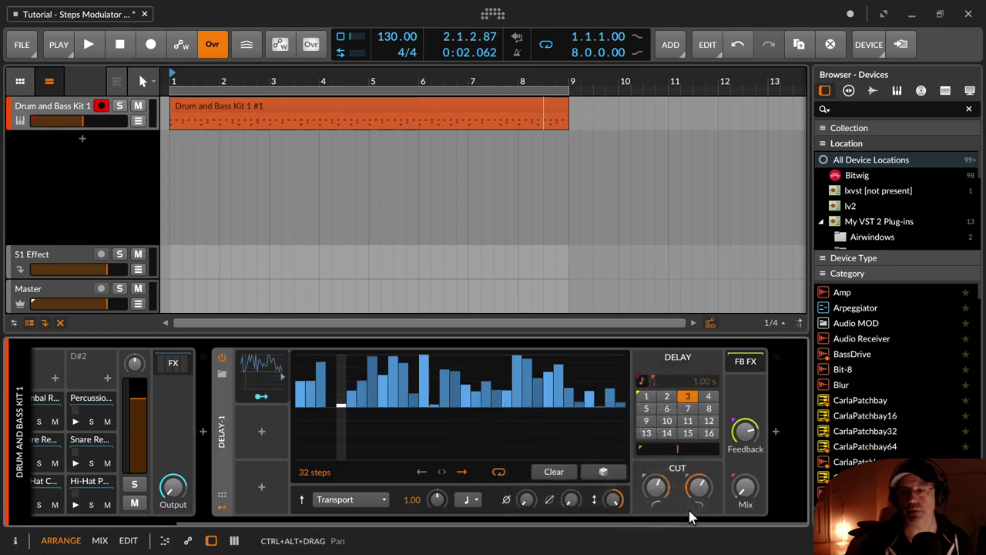
key("space")
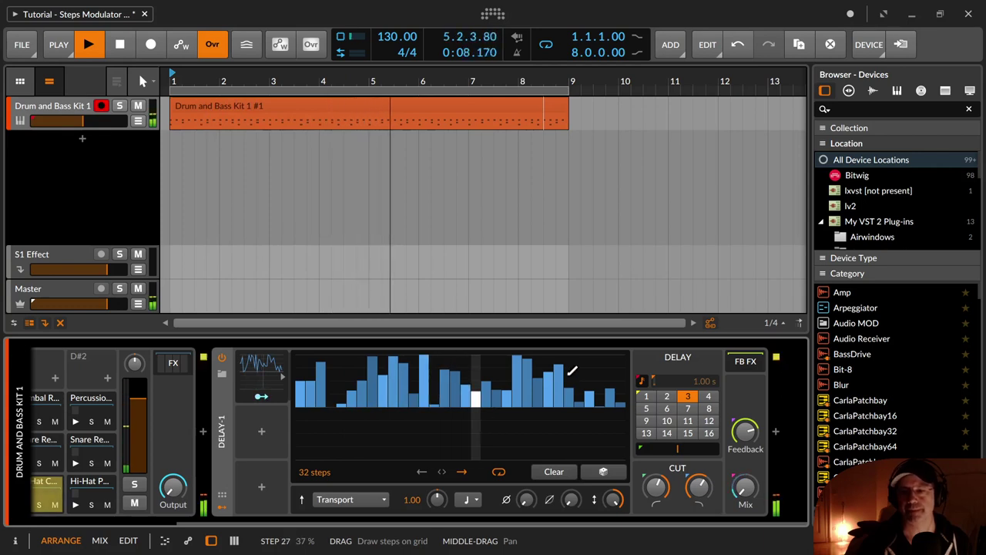
Step: Shuffle the step values with the Random Swap transform while the loop plays
right_click(568, 376)
mouse_move(631, 468)
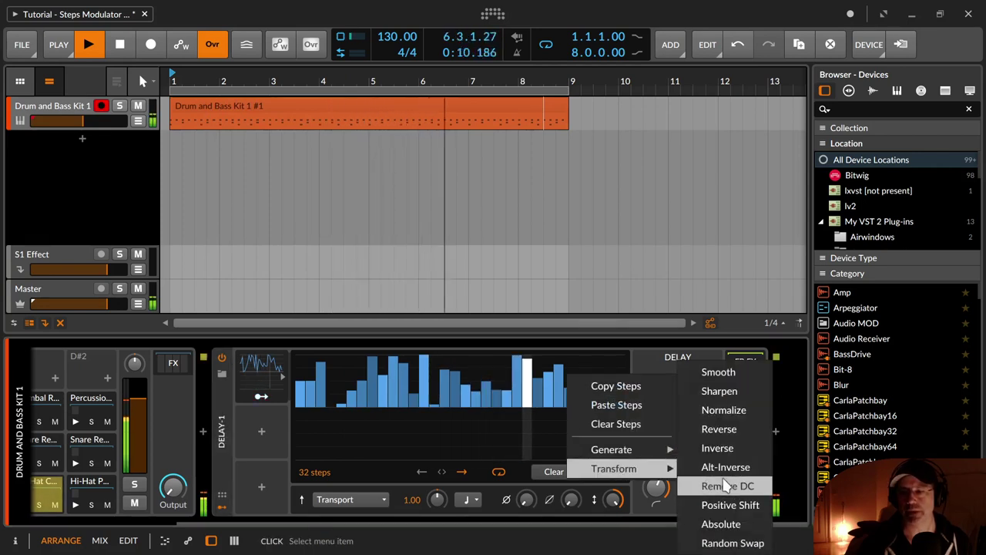
left_click(733, 543)
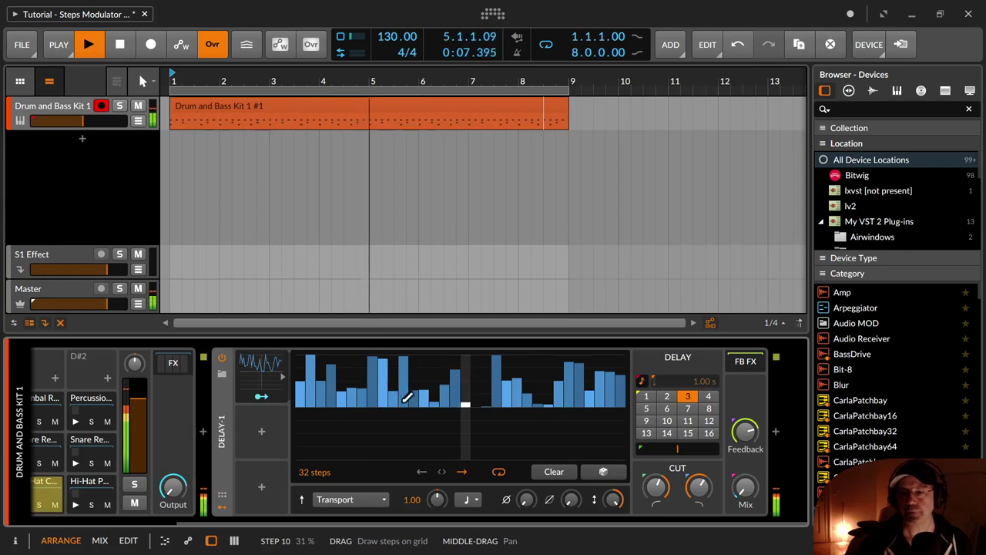
Step: Clear the pattern and draw a high step 12 plus a ramp over steps 29 to 32 rising to 100 %
left_click(554, 472)
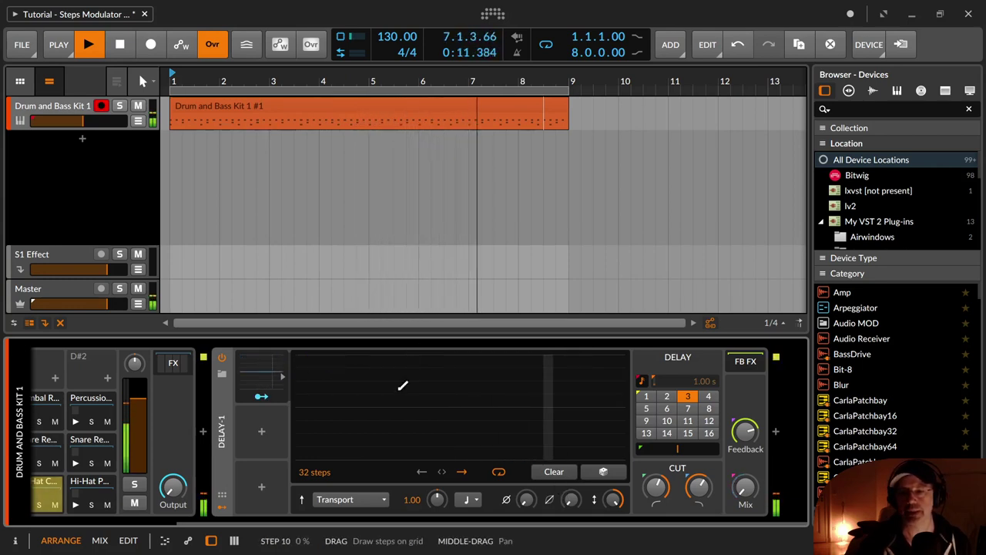
left_click(414, 368)
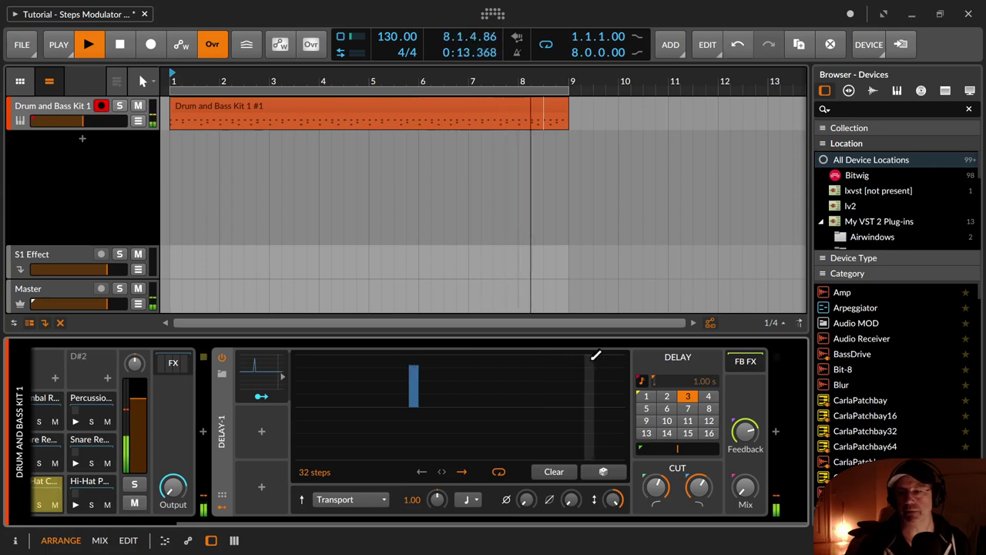
left_click_drag(589, 360, 624, 361)
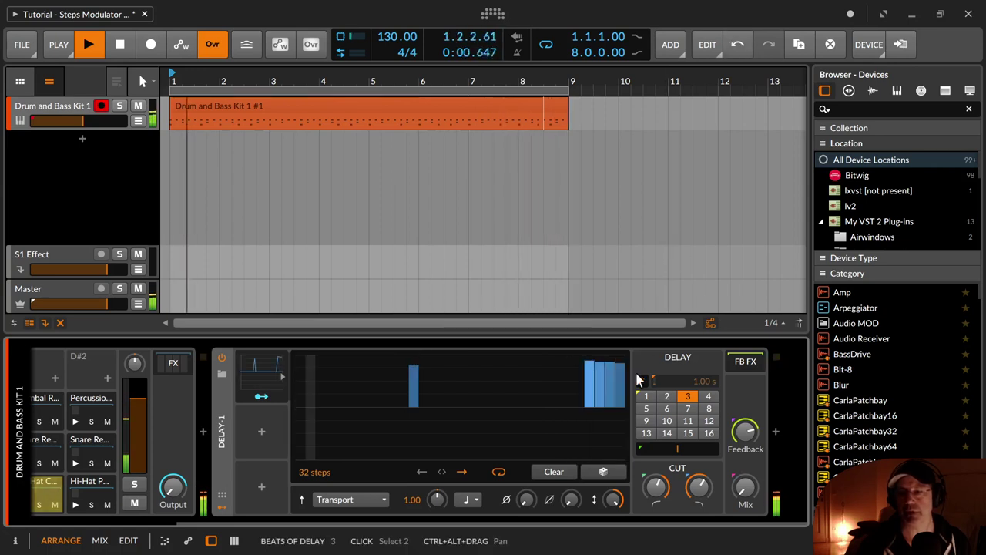
left_click(622, 355)
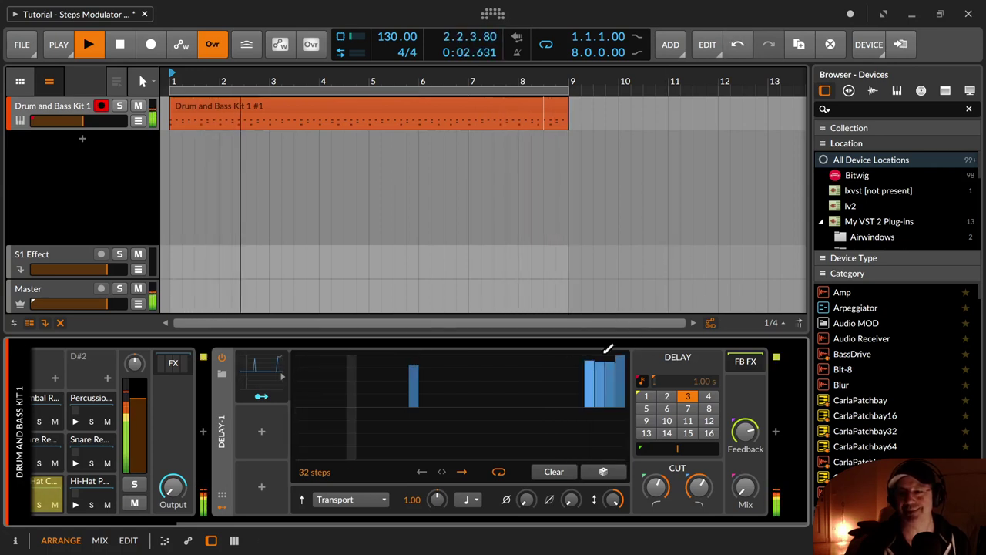
left_click_drag(609, 366, 582, 405)
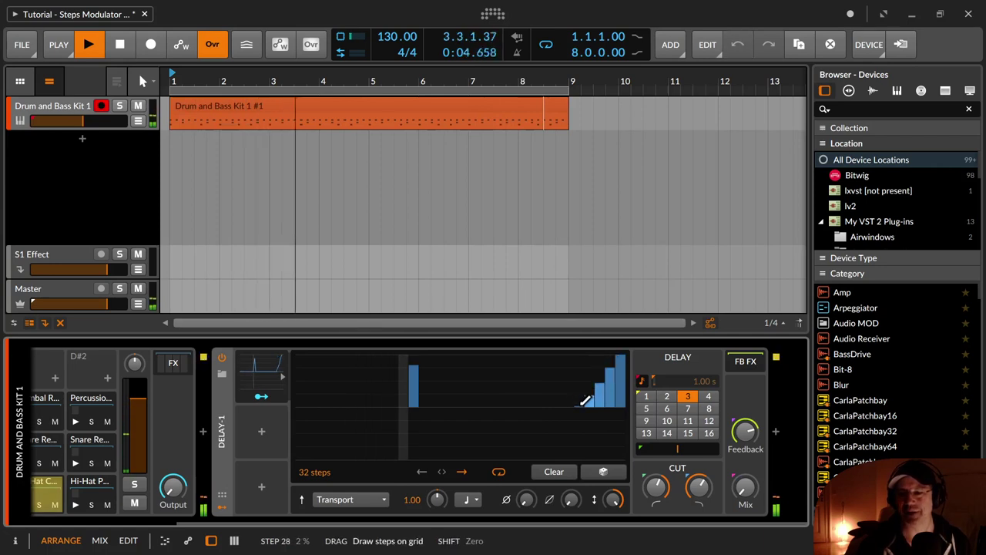
Step: Add a medium-height positive value at step 18 of the Delay-1 step pattern
left_click_drag(479, 406, 477, 379)
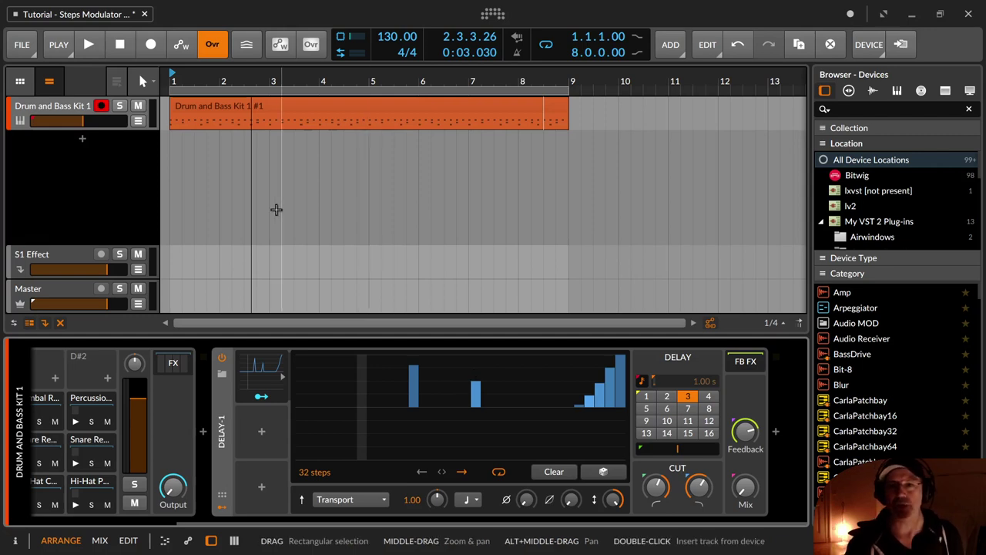
Step: Add an audio track below the drum track and show the clip launcher alongside the arranger
left_click(72, 109)
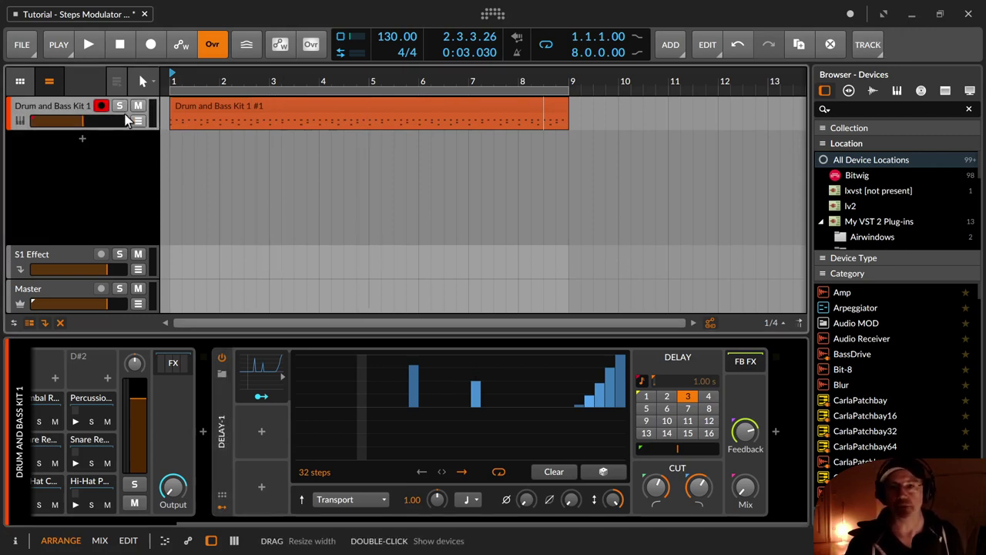
left_click(669, 49)
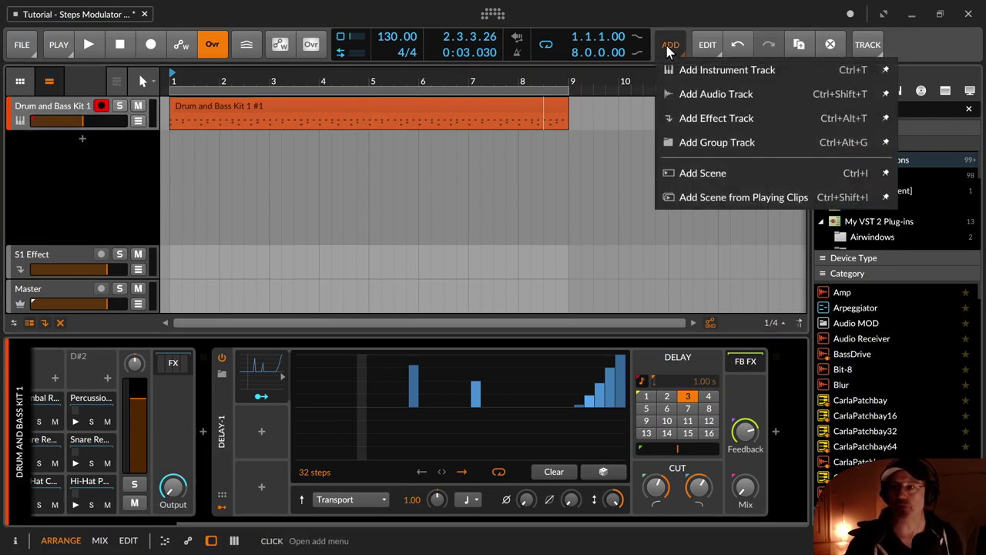
left_click(688, 94)
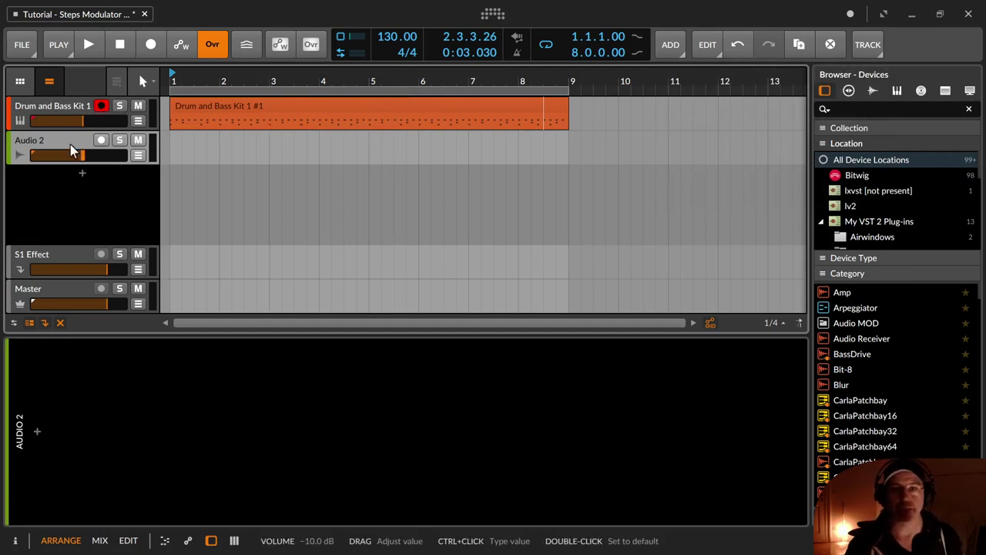
left_click(22, 82)
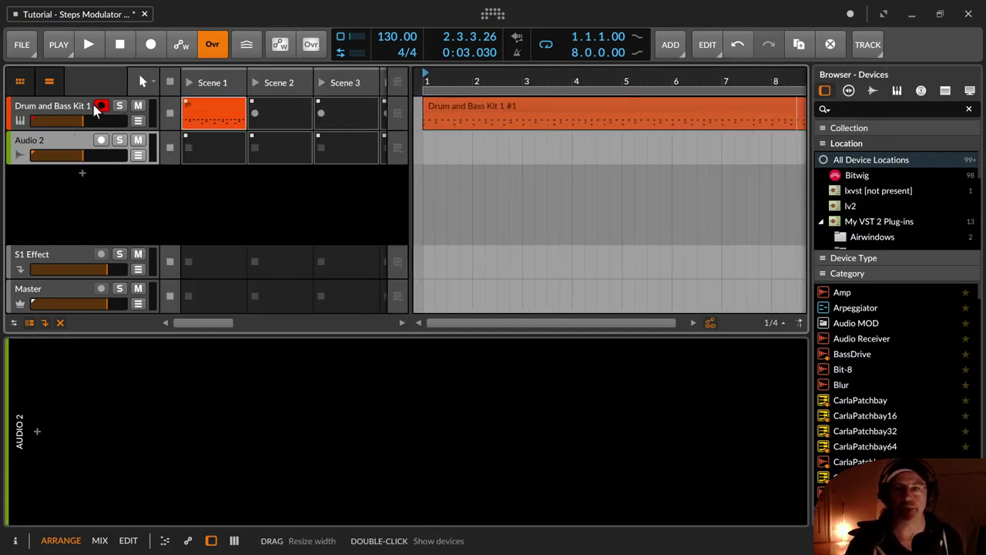
Step: Show the inspector for the Drum and Bass Kit 1 track and route its output to Audio 2
left_click(72, 105)
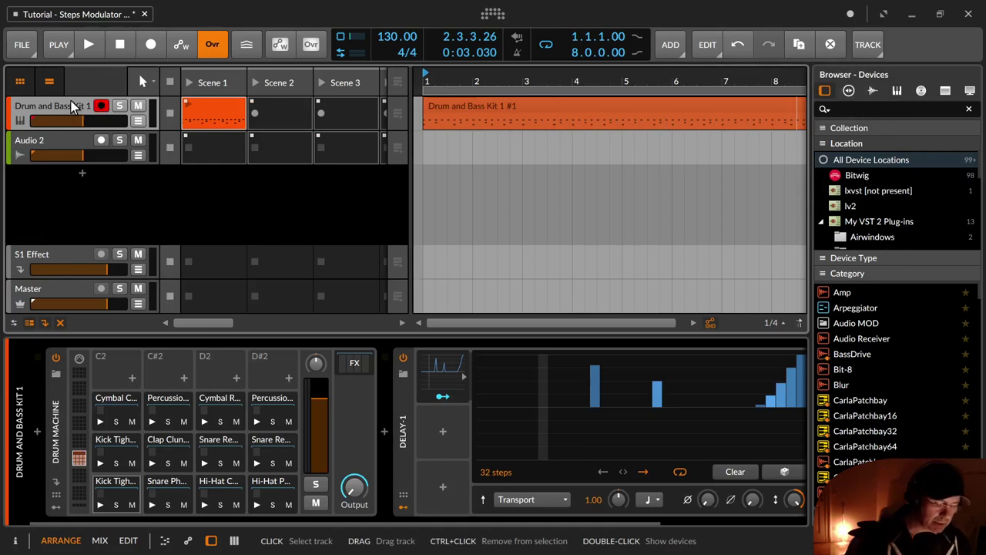
key("i")
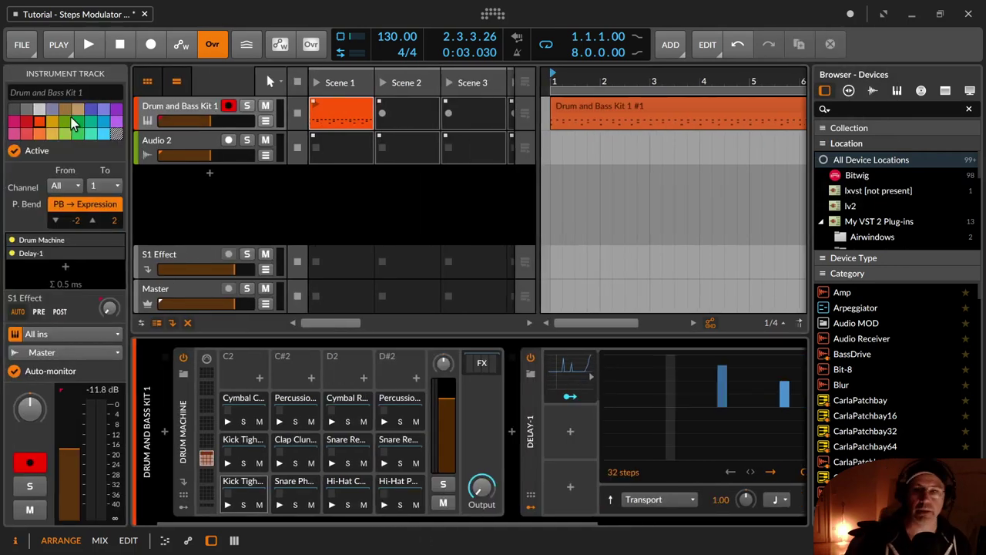
left_click(158, 105)
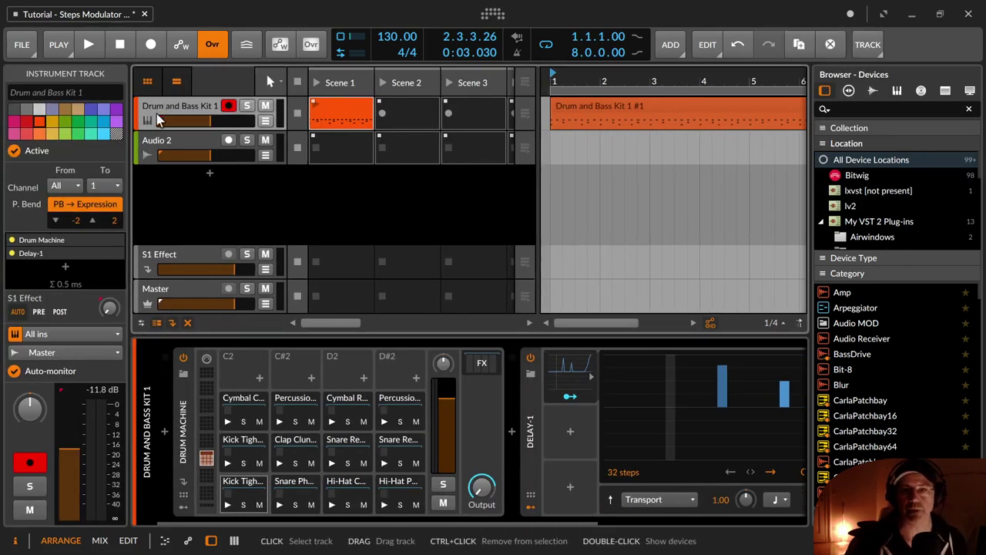
left_click(78, 355)
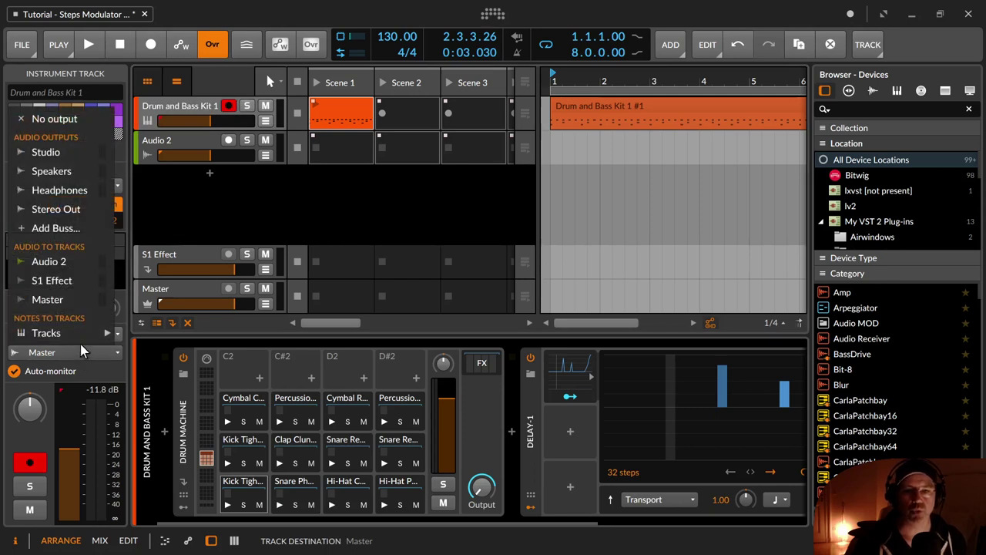
left_click(83, 263)
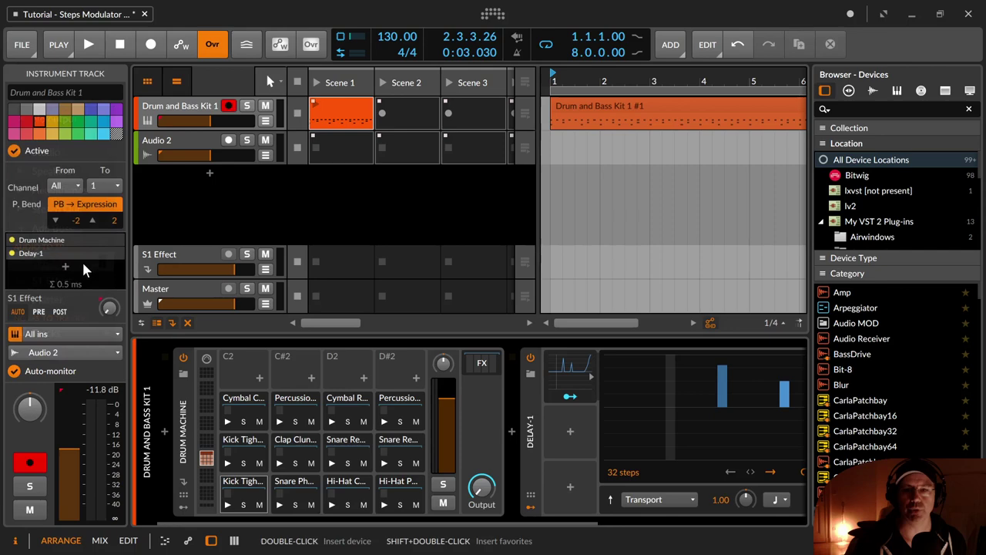
Step: Set the input of Audio 2 to Drum and Bass Kit 1 (PRE) and arm the track for recording
left_click(171, 138)
left_click(46, 334)
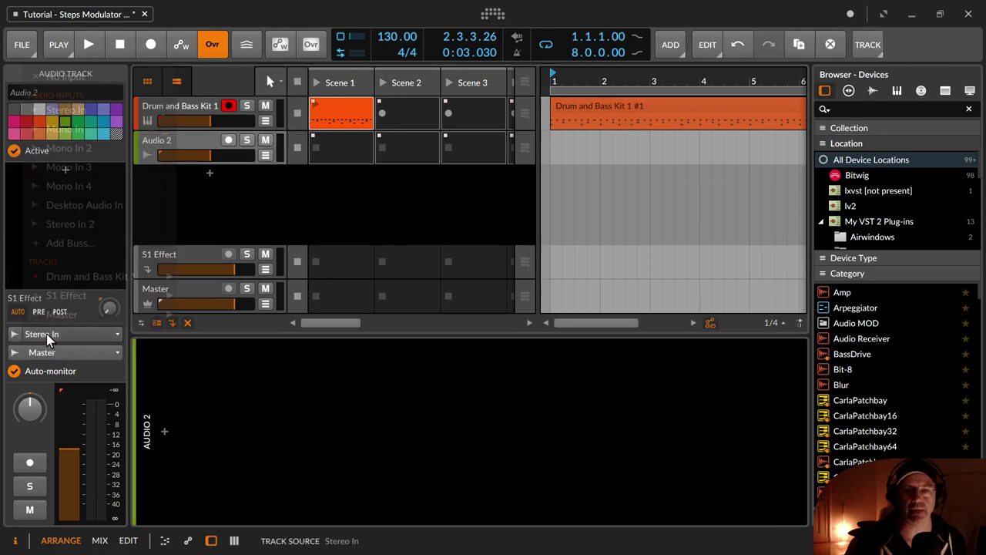
mouse_move(68, 282)
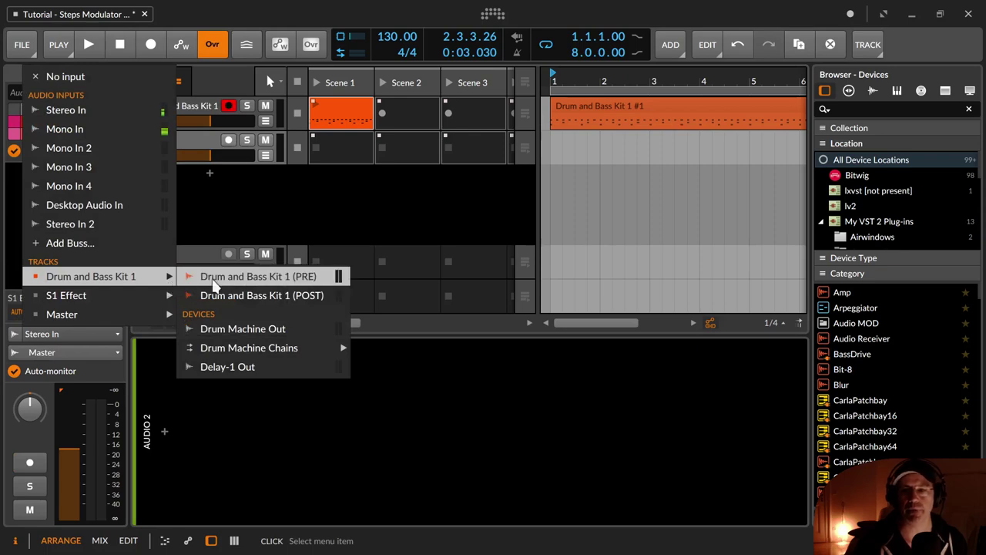
left_click(214, 279)
right_click(219, 264)
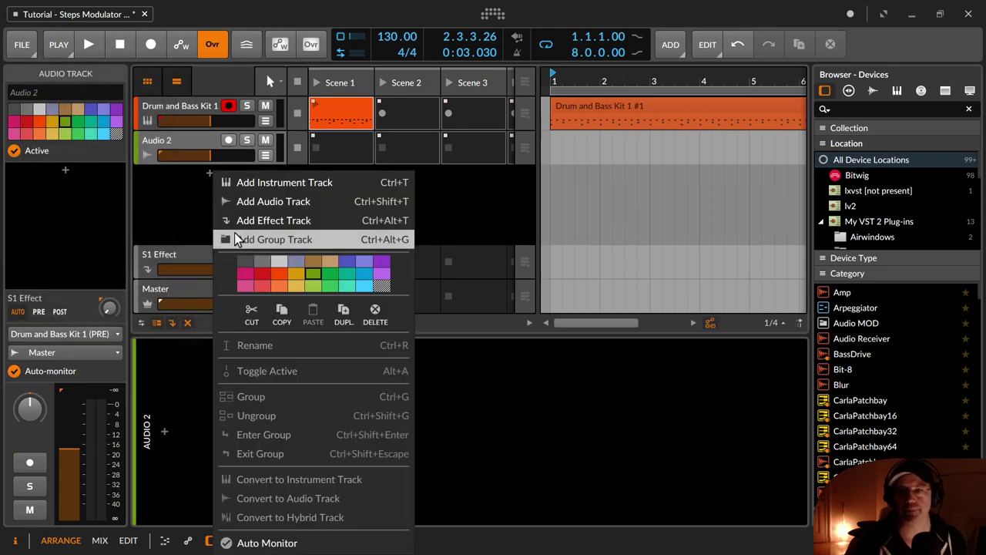
left_click(178, 220)
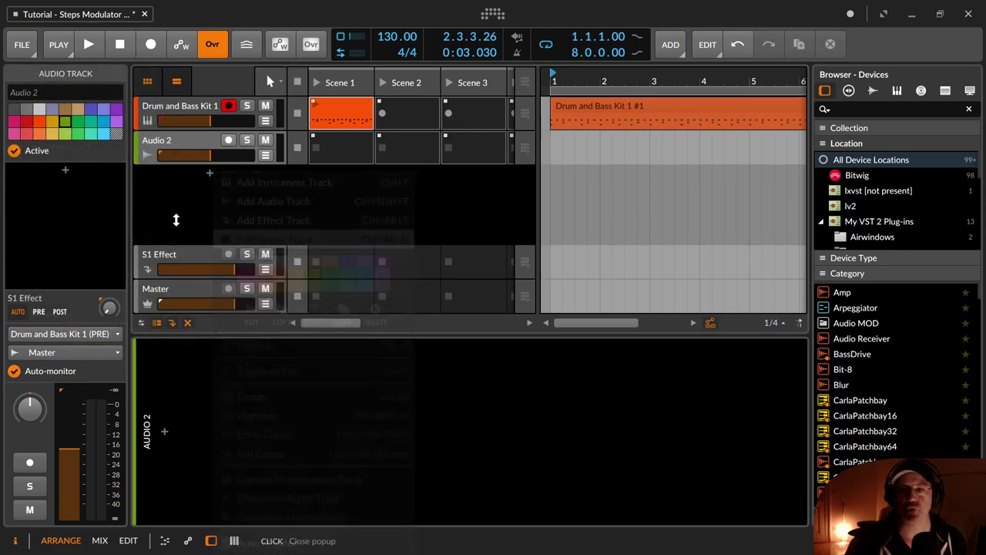
left_click(229, 141)
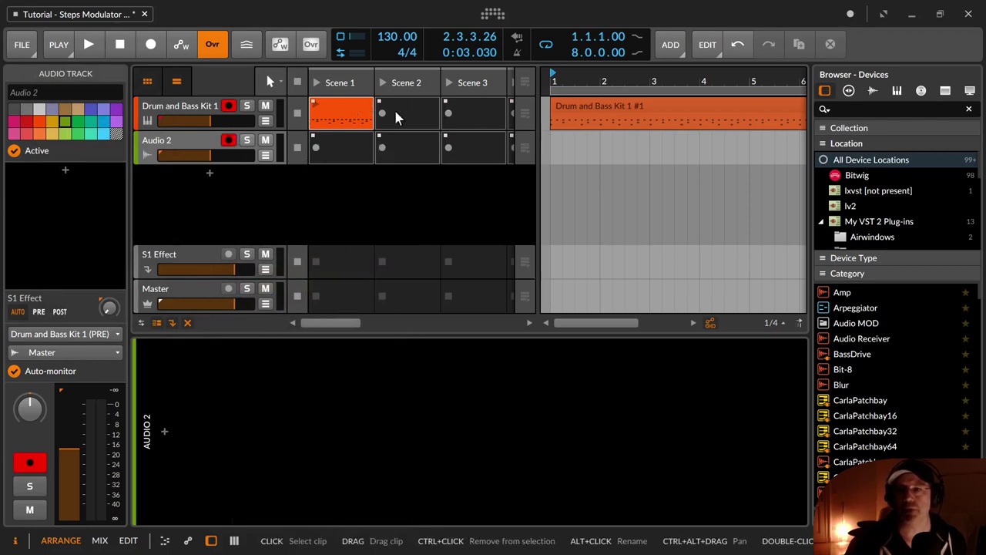
Step: Switch the tracks from arranger to launcher playback and briefly play the Scene 1 drum clip
left_click(299, 85)
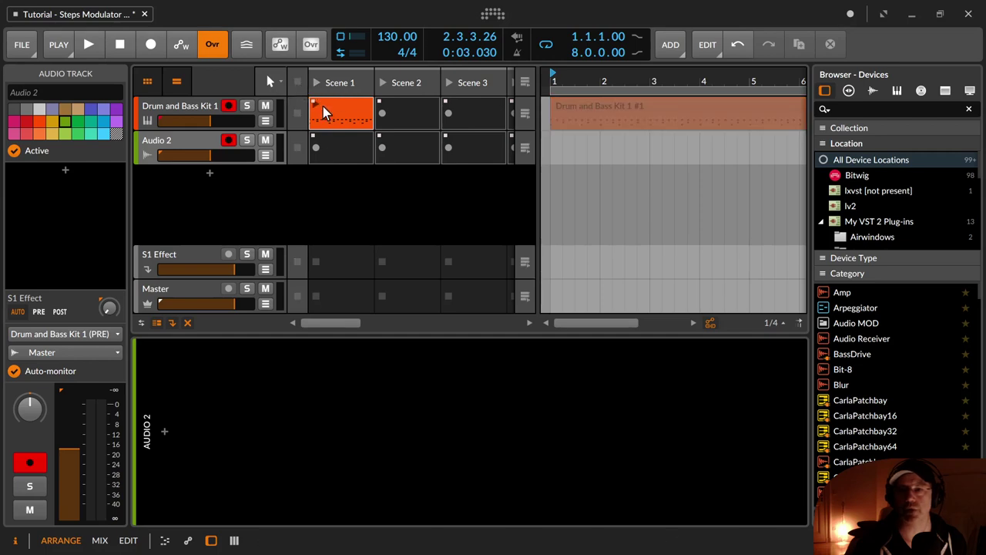
left_click(318, 105)
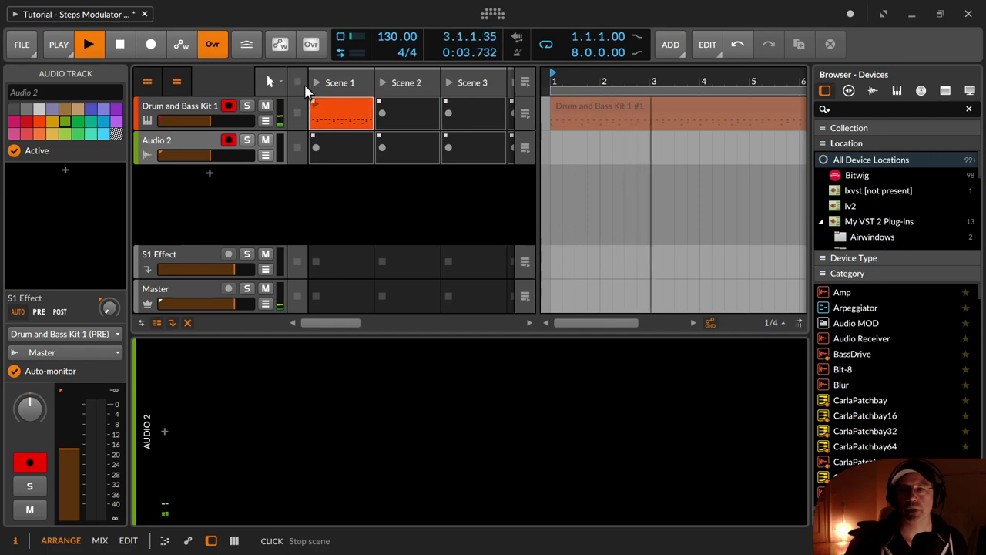
left_click(119, 44)
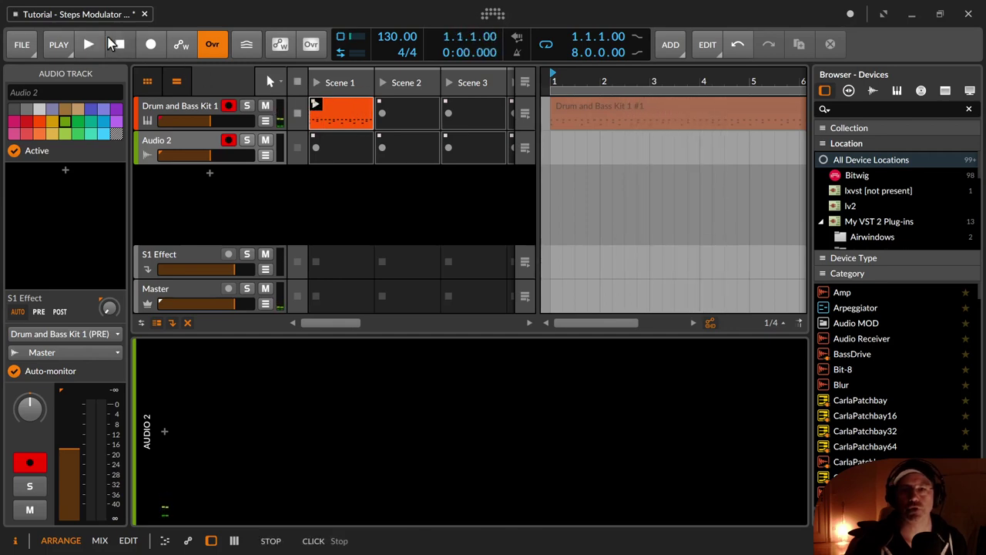
Step: Record an 8-bar looping clip of the delayed drums into the Scene 1 slot of Audio 2, and stop playback
left_click(315, 149)
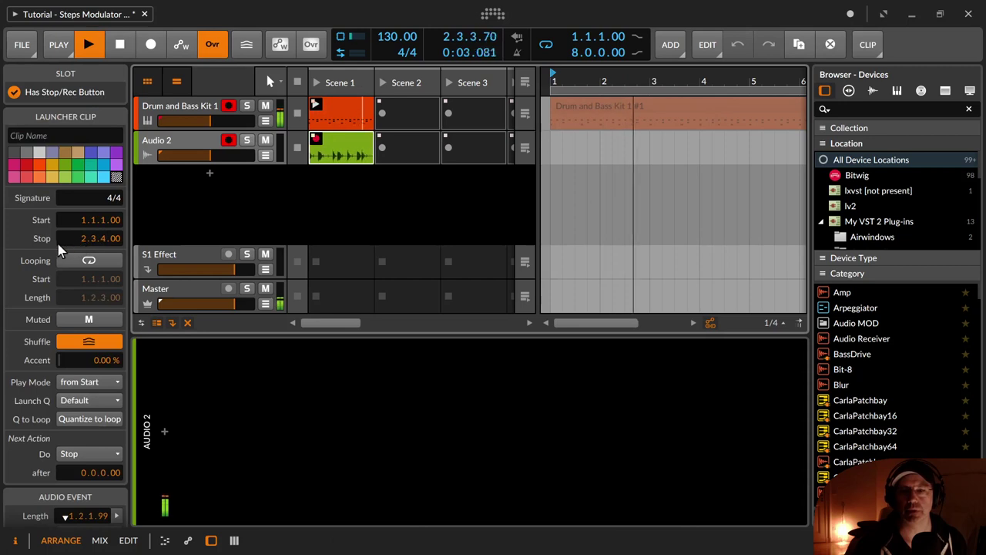
left_click(319, 141)
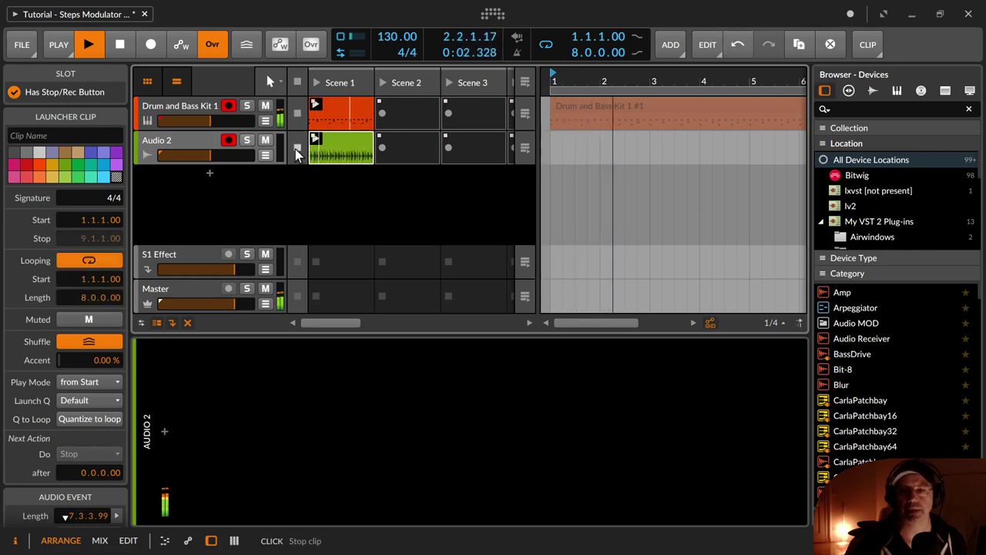
left_click(119, 46)
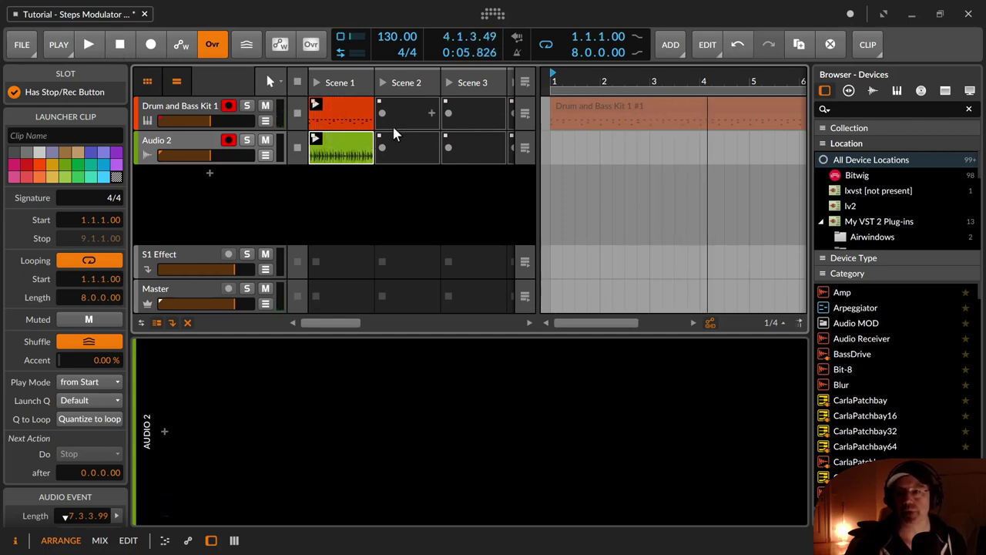
Step: Return to the drum track's Delay-1 device and randomize its 32-step modulation pattern
left_click(196, 108)
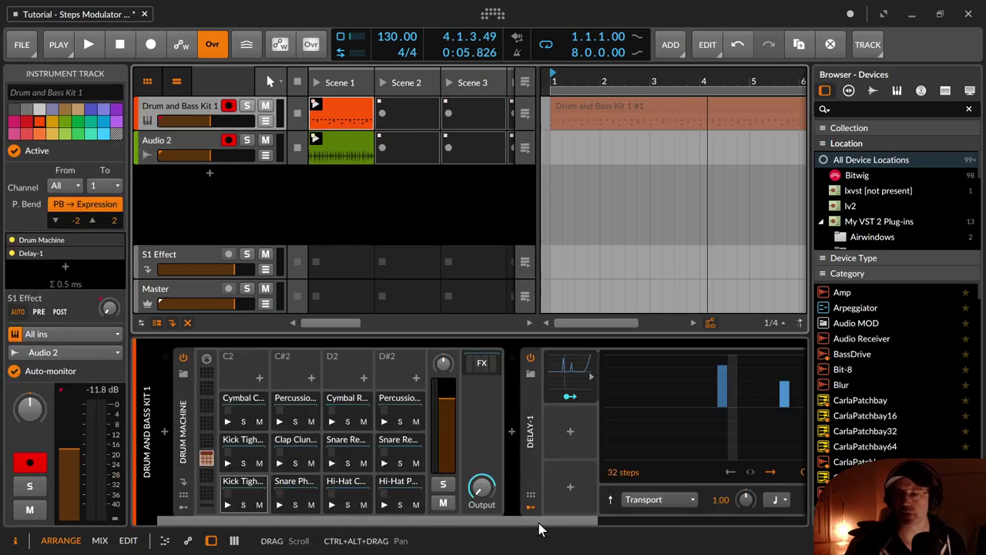
scroll(539, 528, "down", 3)
left_click(604, 473)
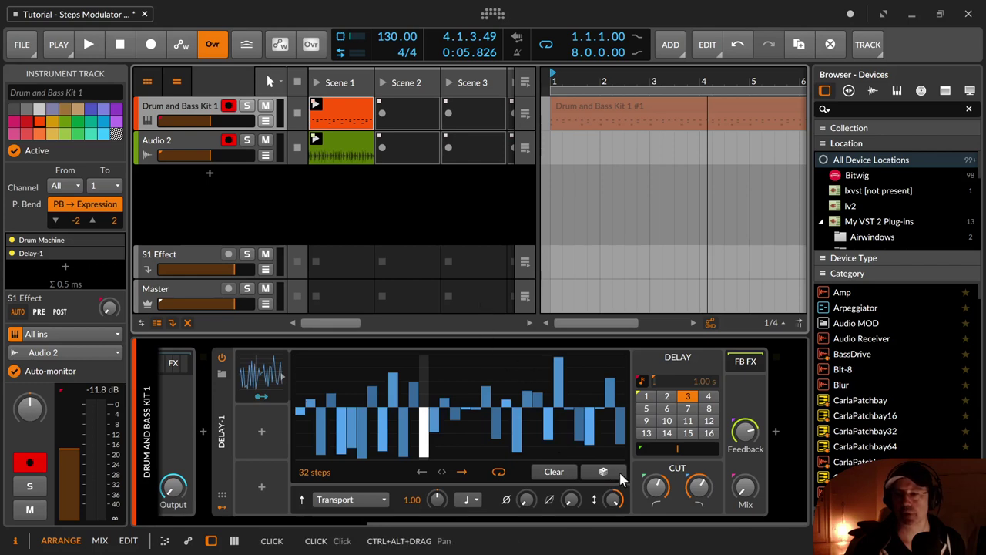
Step: Record the newly modulated drums as an 8-bar looping clip in the Scene 2 slot of Audio 2
left_click(403, 147)
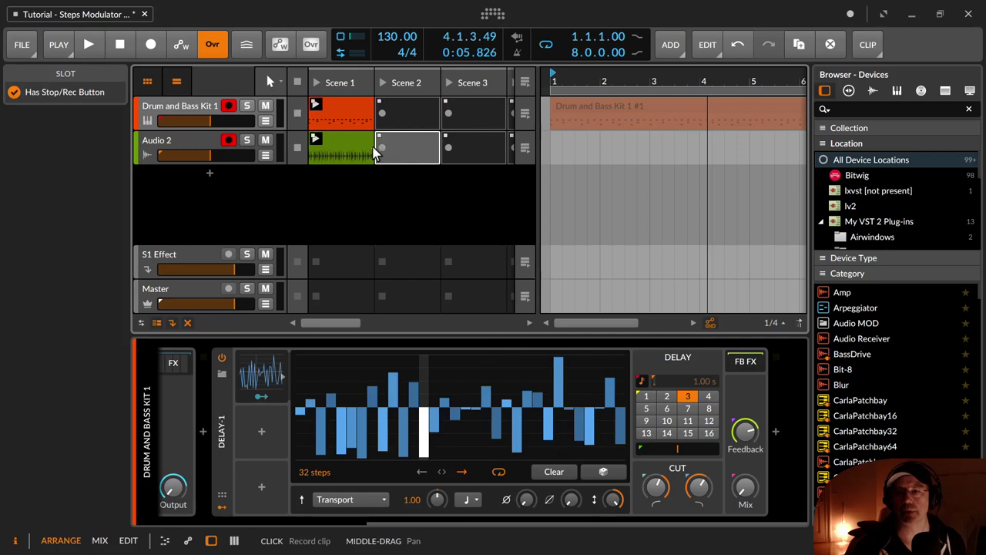
left_click(381, 147)
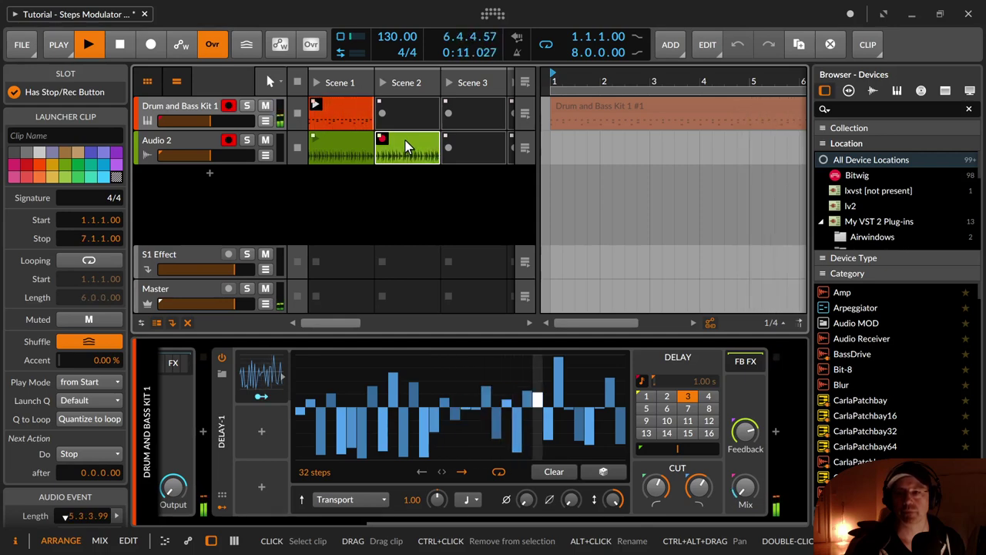
left_click(382, 140)
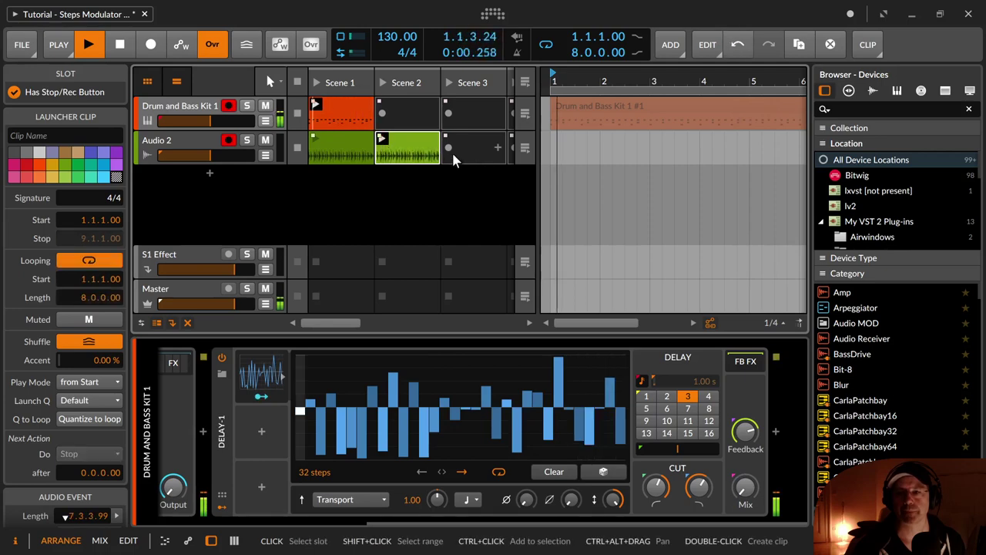
Step: Randomize the steps again, record an 8-bar looping clip in the Scene 3 slot of Audio 2, and stop playback
left_click(603, 472)
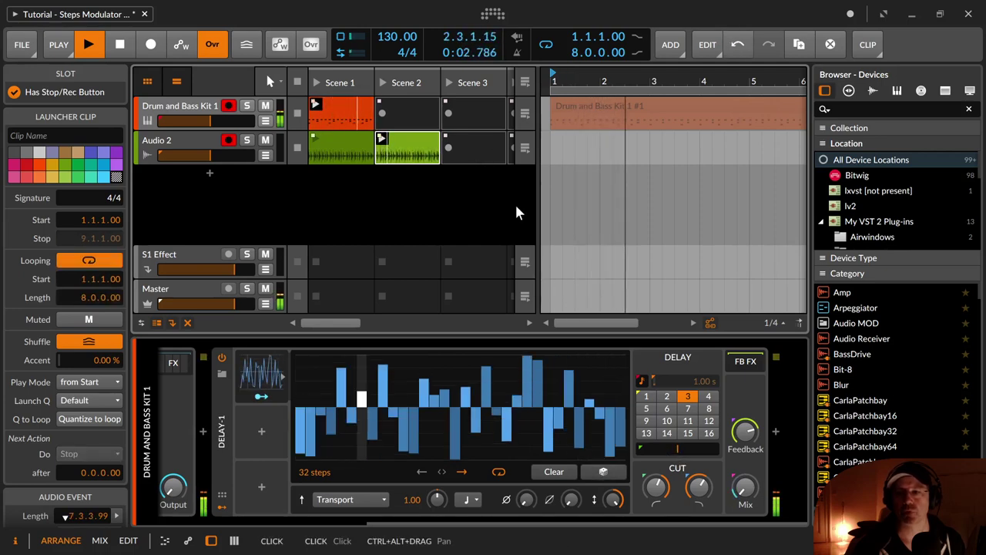
left_click(449, 148)
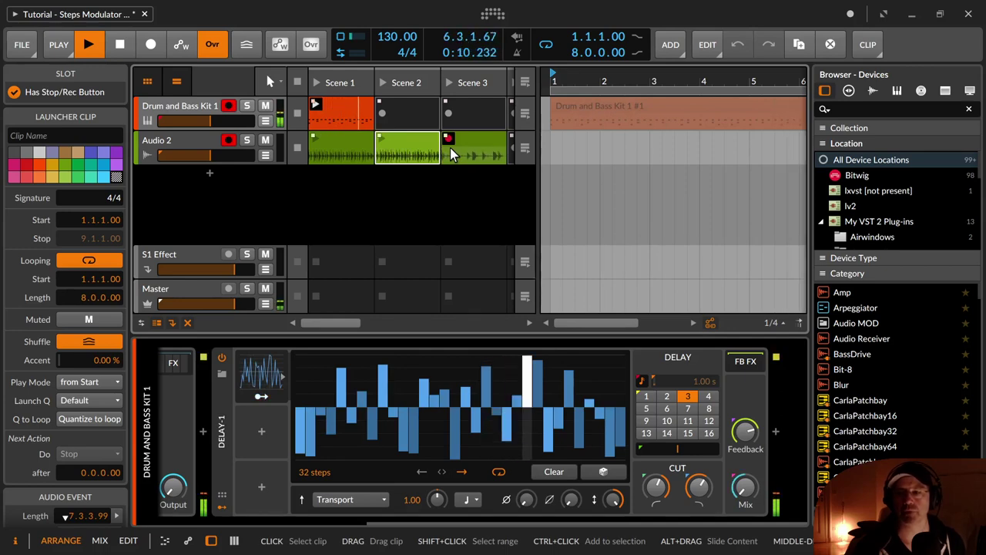
left_click(477, 142)
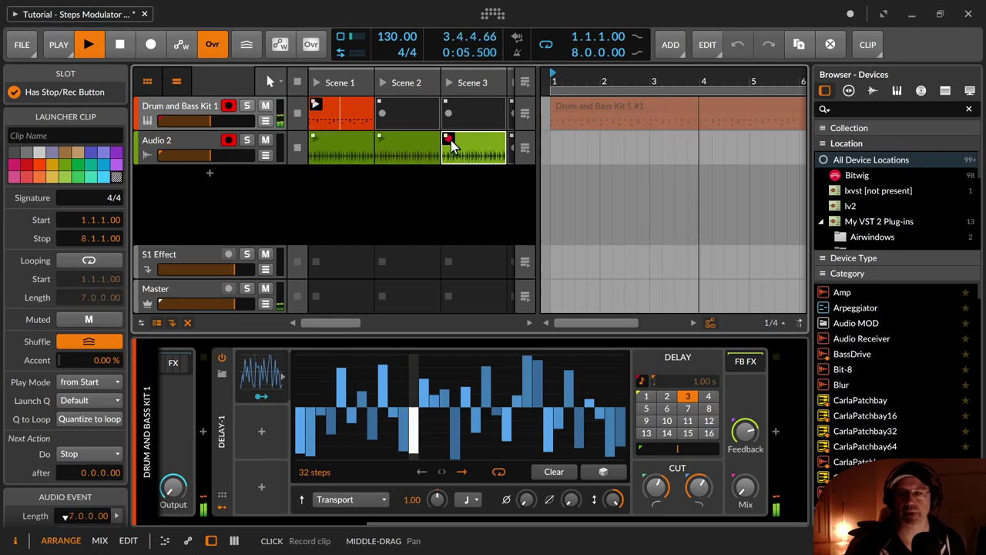
left_click(451, 139)
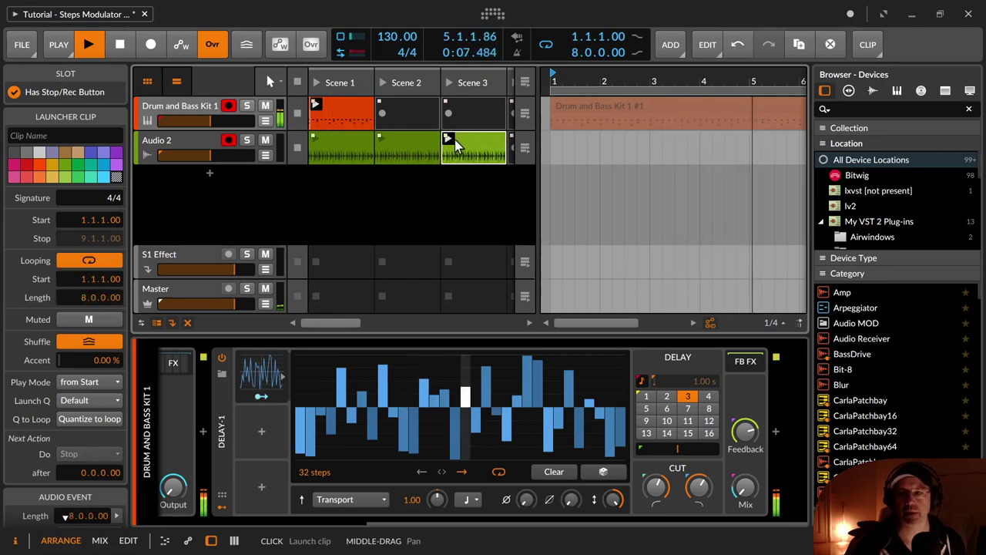
left_click(120, 45)
left_click(120, 45)
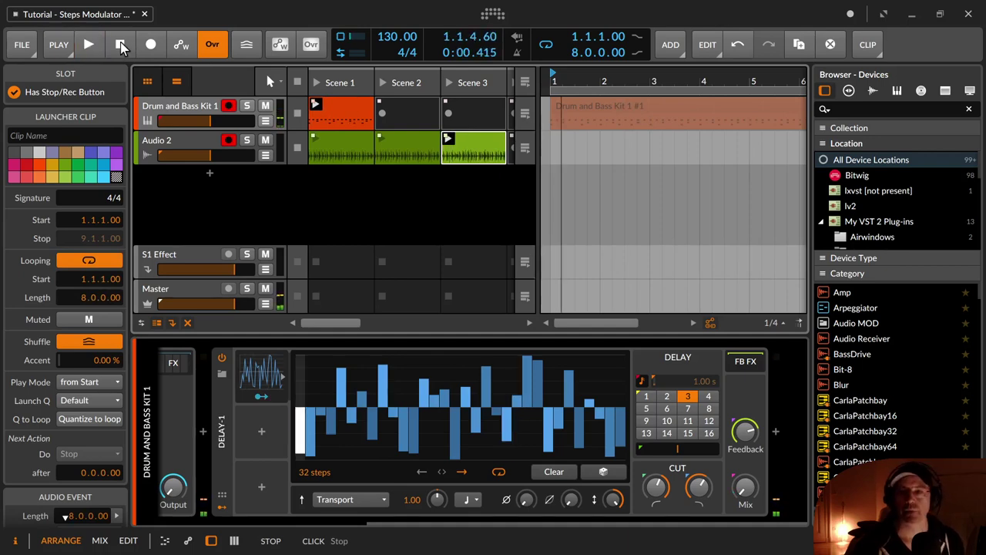
Step: Select the recorded Scene 1 and Scene 2 clips on Audio 2 one after the other to review them
left_click(364, 138)
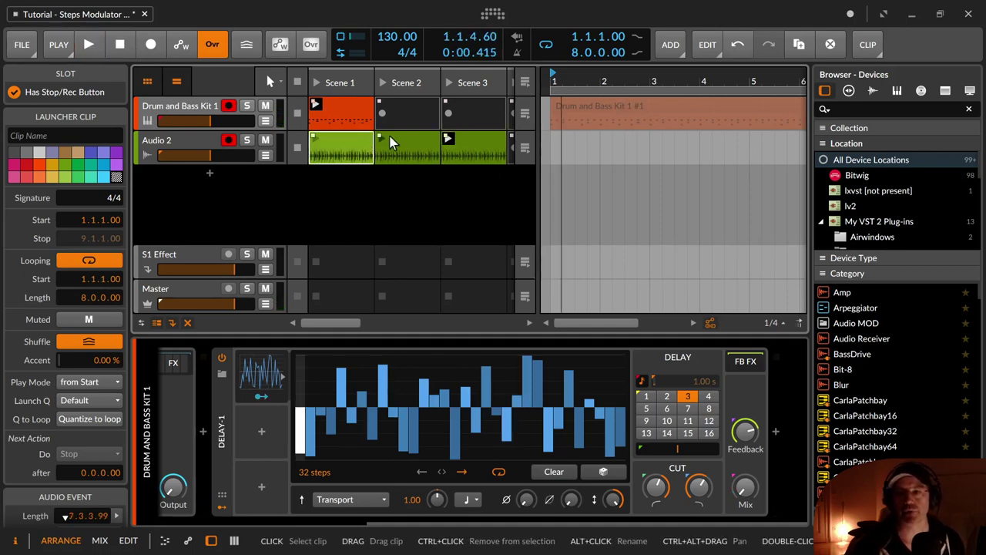
left_click(399, 144)
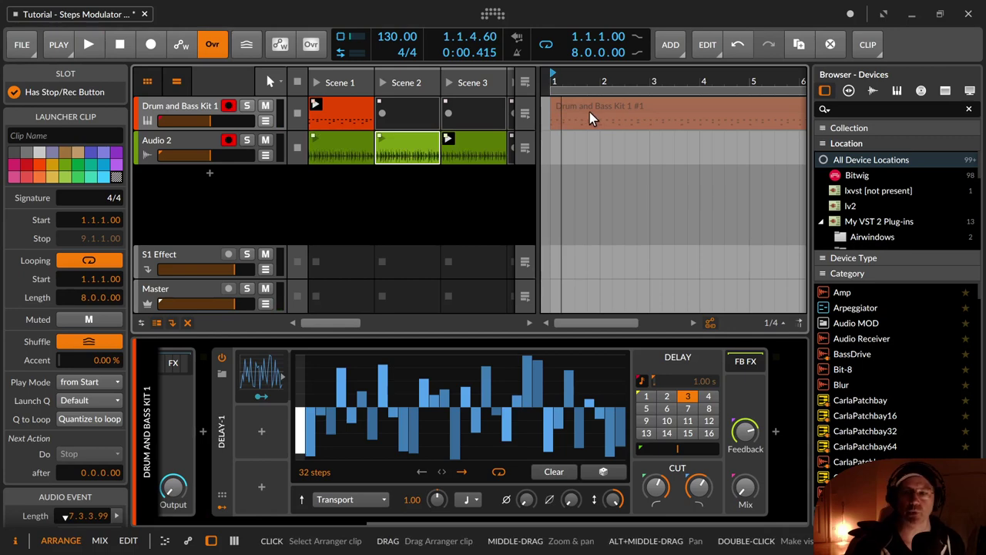